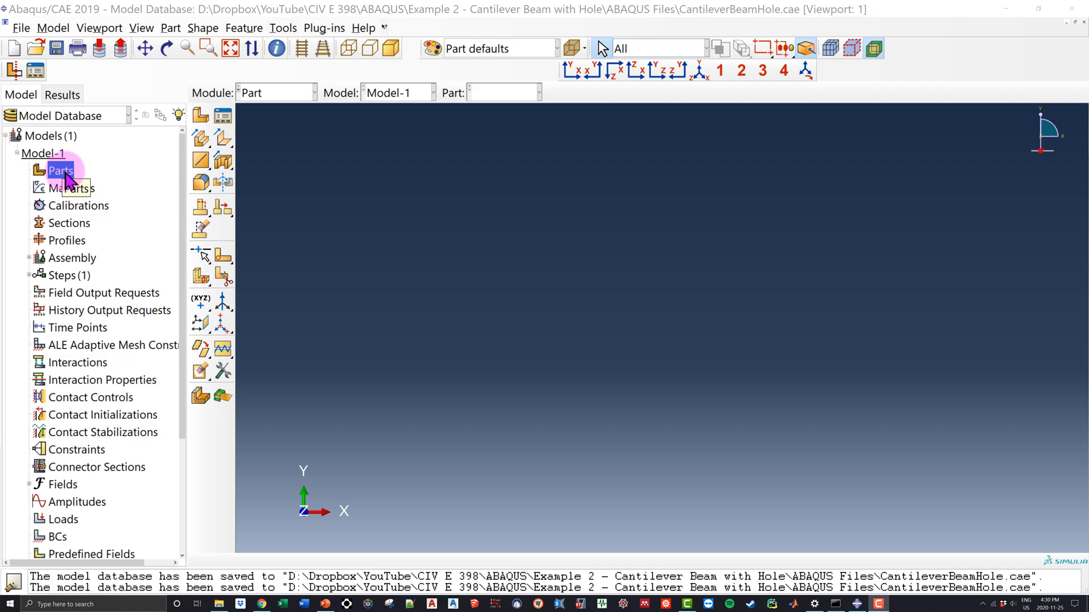
Create a 2D planar deformable shell part named Beam with an approximate size of 2000
double_click(66, 173)
left_click_drag(497, 142, 460, 146)
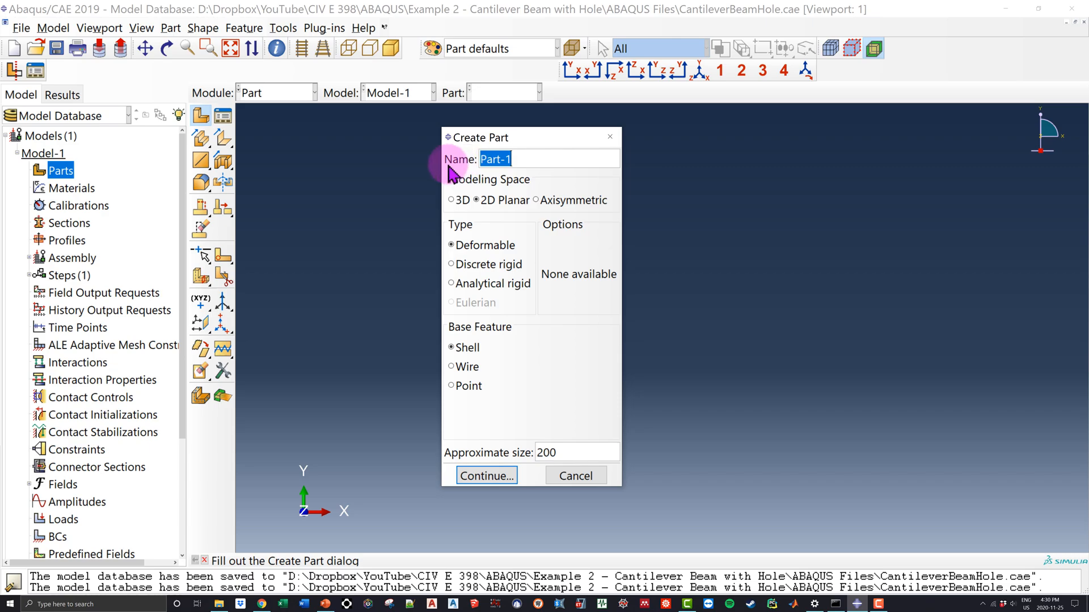
type("Beam")
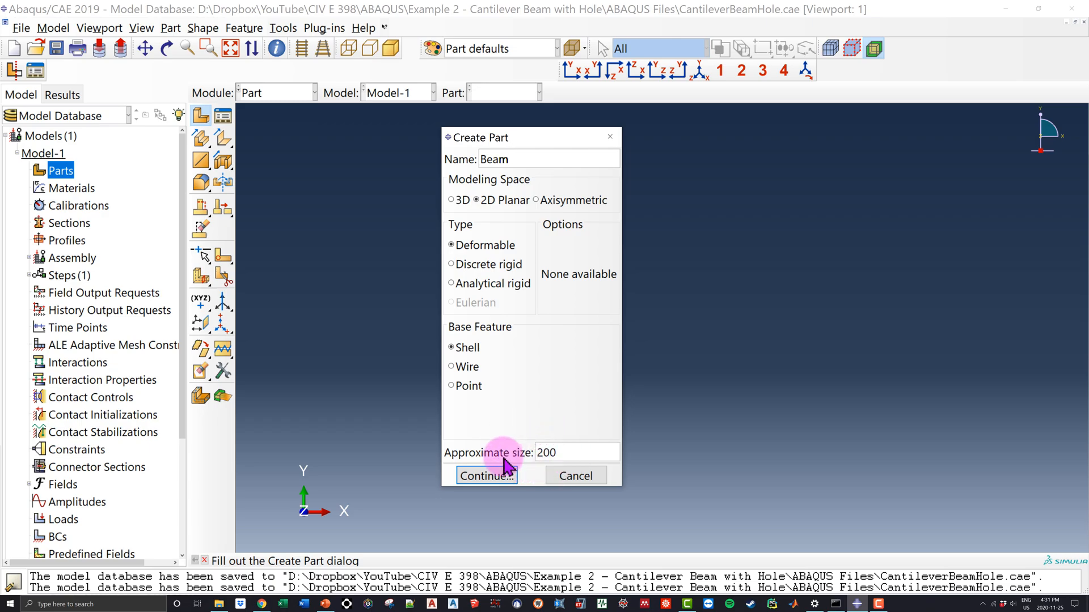
type("000")
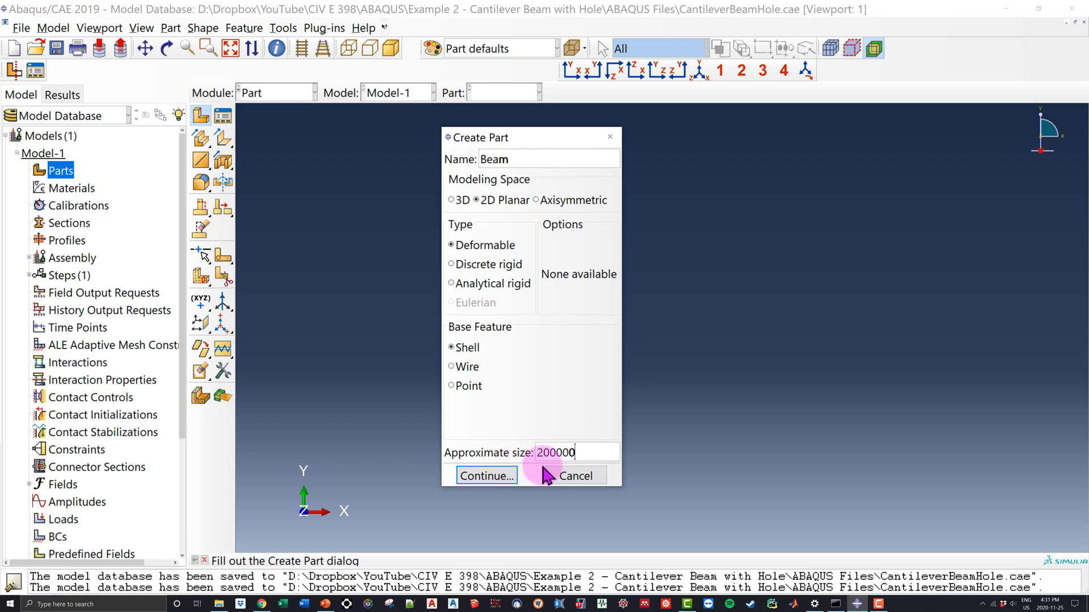
left_click(510, 478)
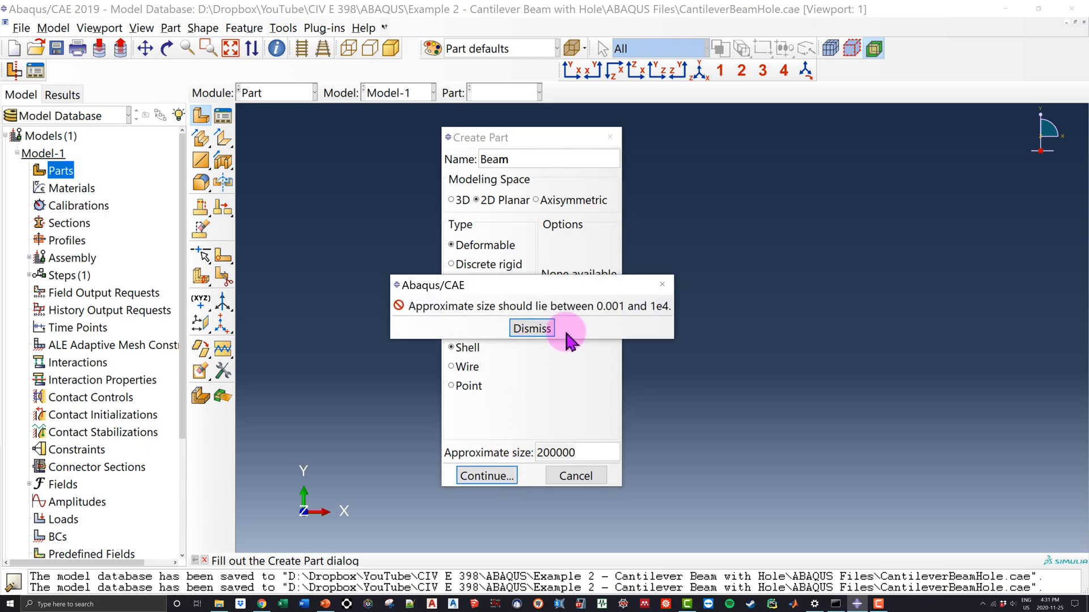
left_click(532, 329)
left_click(593, 454)
key("BackSpace")
key("BackSpace")
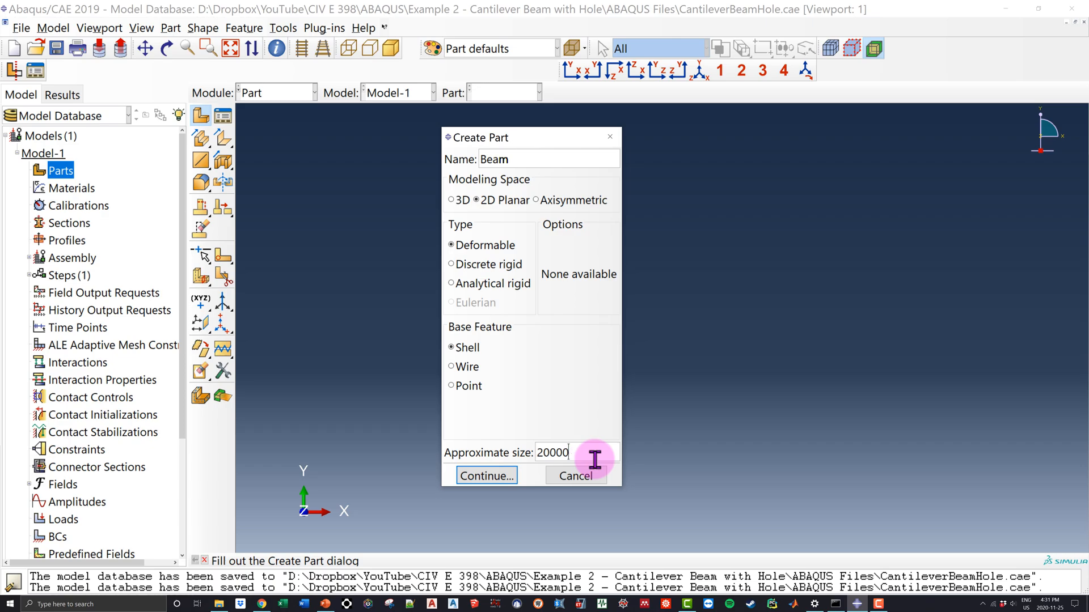
left_click(484, 476)
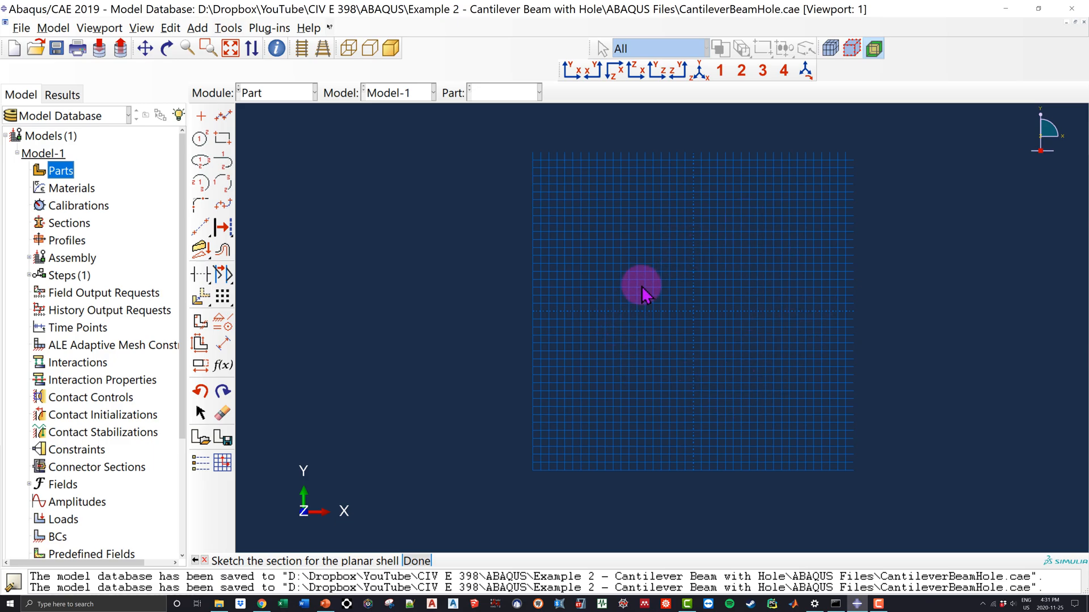
Sketch the beam outline as a rectangle from corner 0,0 to opposite corner 2000,250
scroll(732, 296, "down", 5)
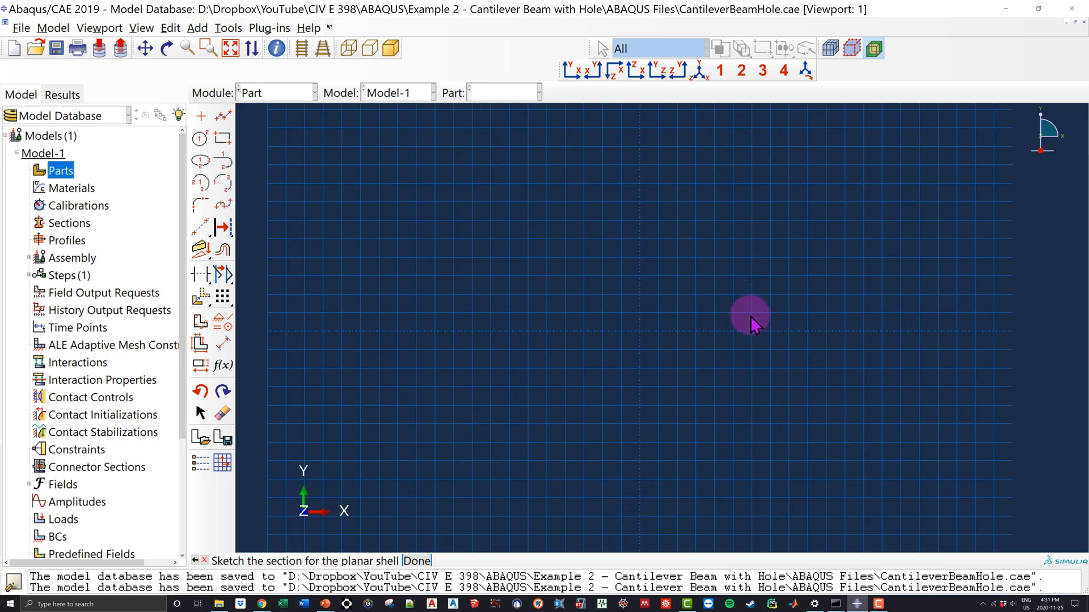
scroll(726, 286, "up", 3)
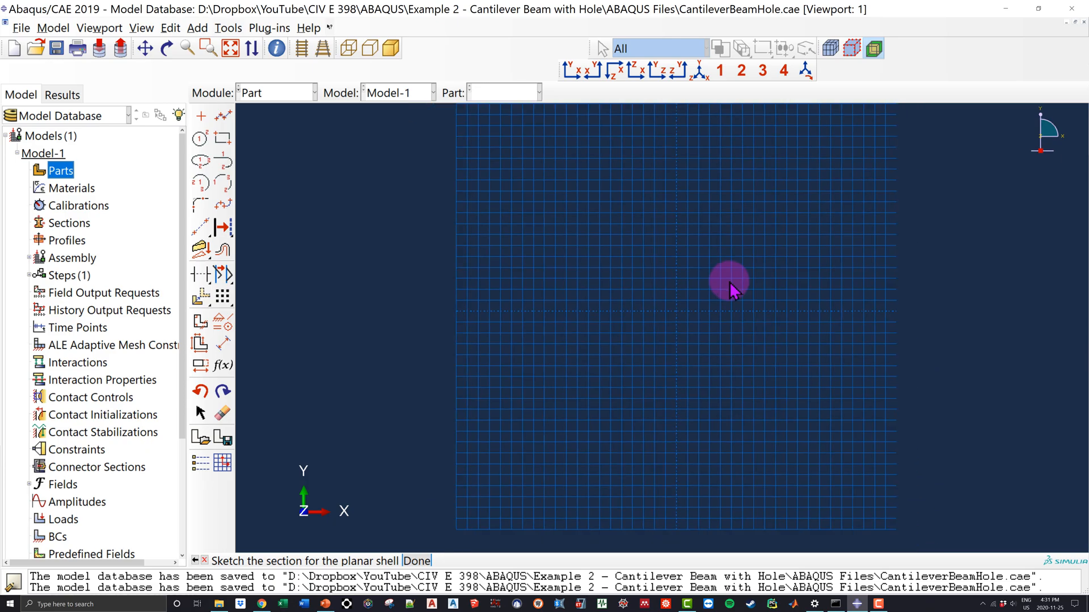
mouse_move(776, 282)
middle_mouse_down("ctrl+alt")
mouse_move(605, 360)
mouse_move(537, 350)
mouse_move(497, 359)
middle_mouse_up("ctrl+alt")
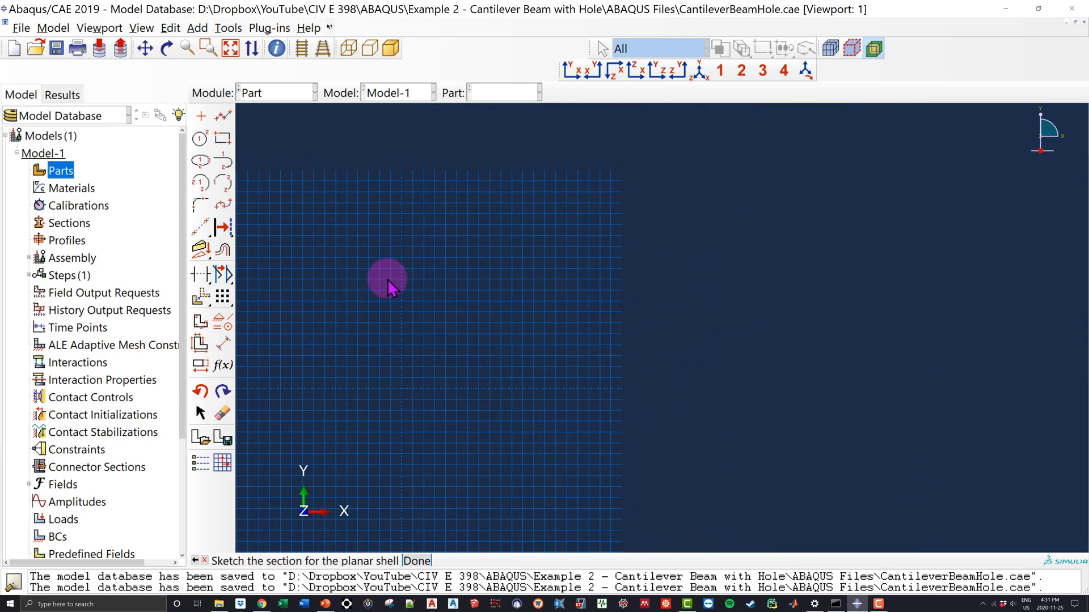
left_click(222, 138)
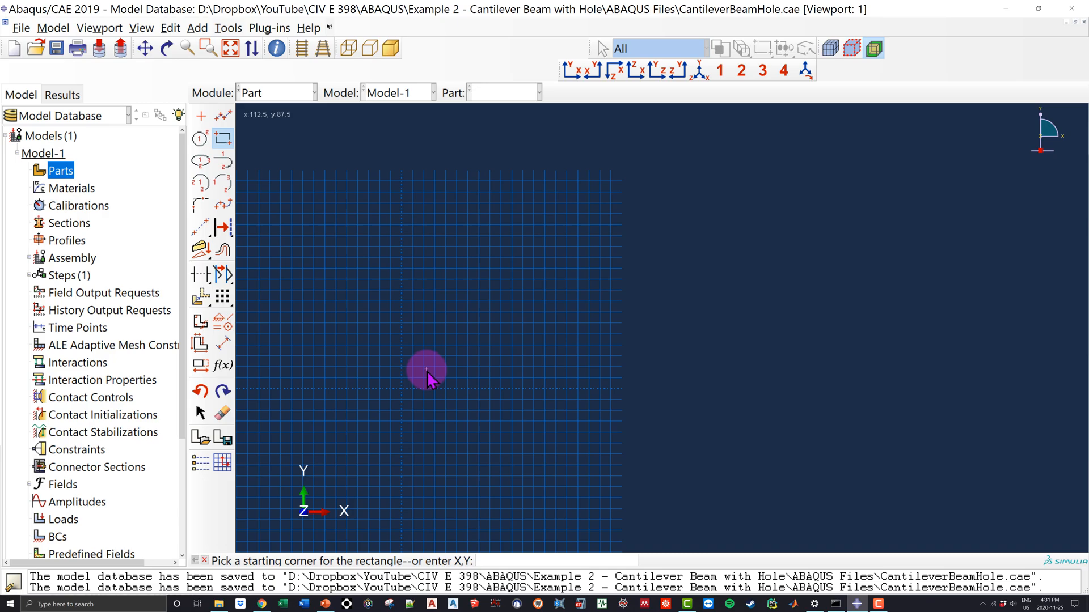
type("0,0")
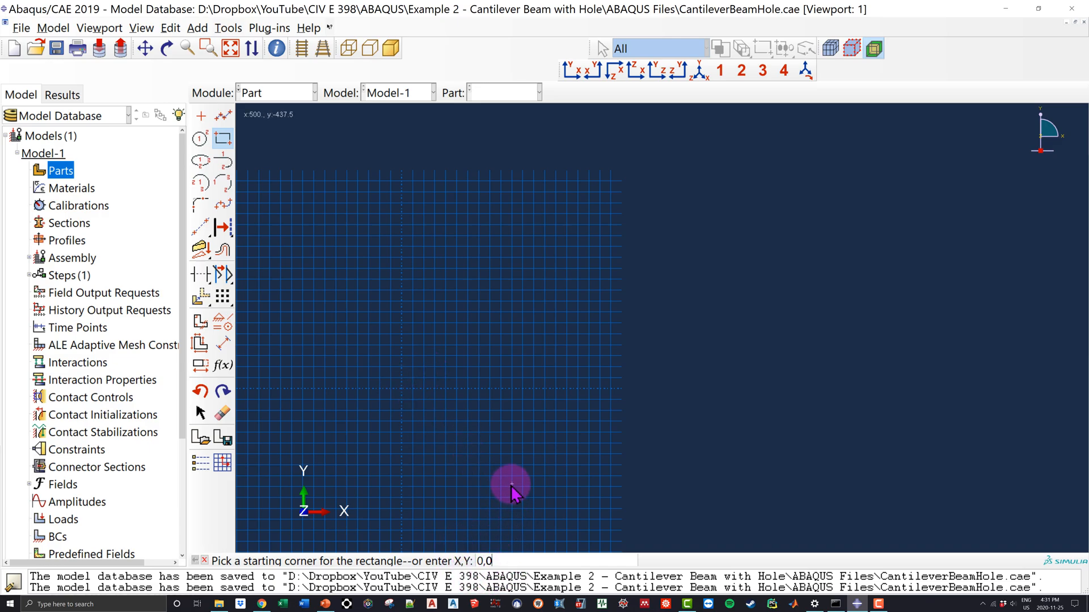
key("Return")
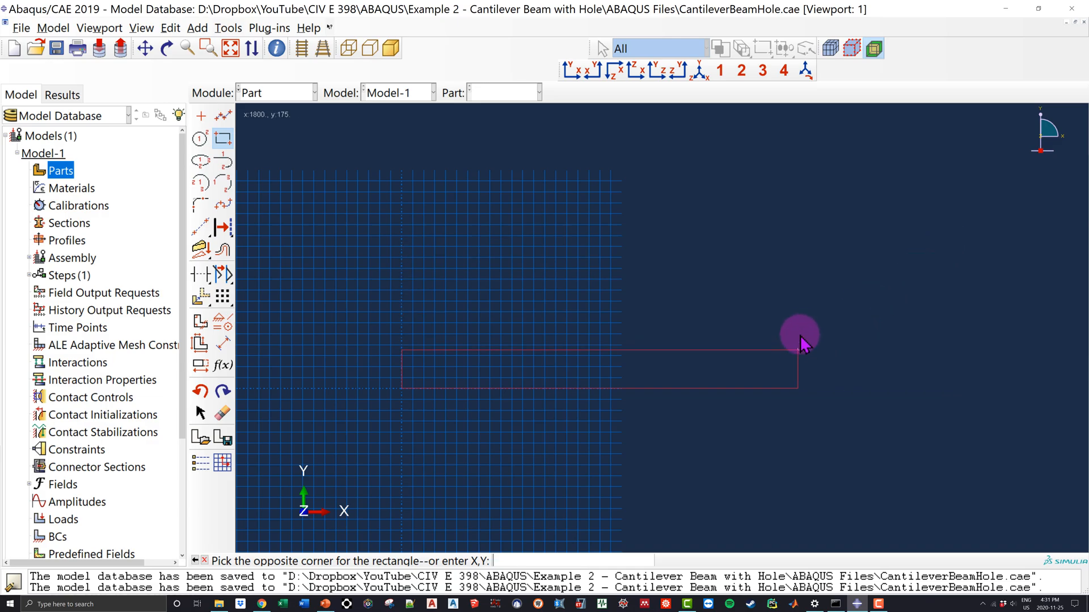
type("000")
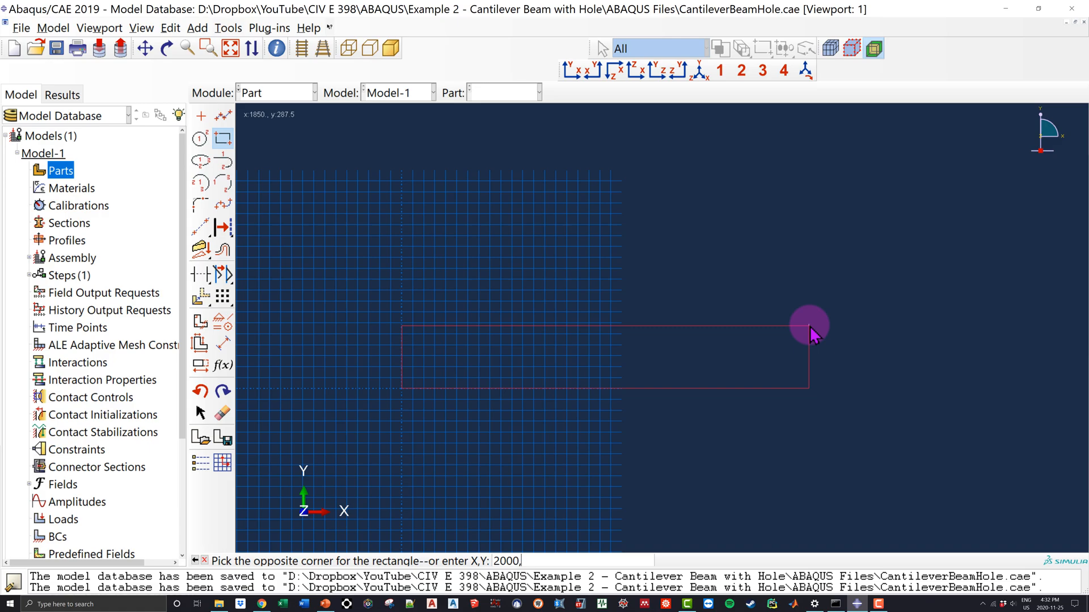
type(",250")
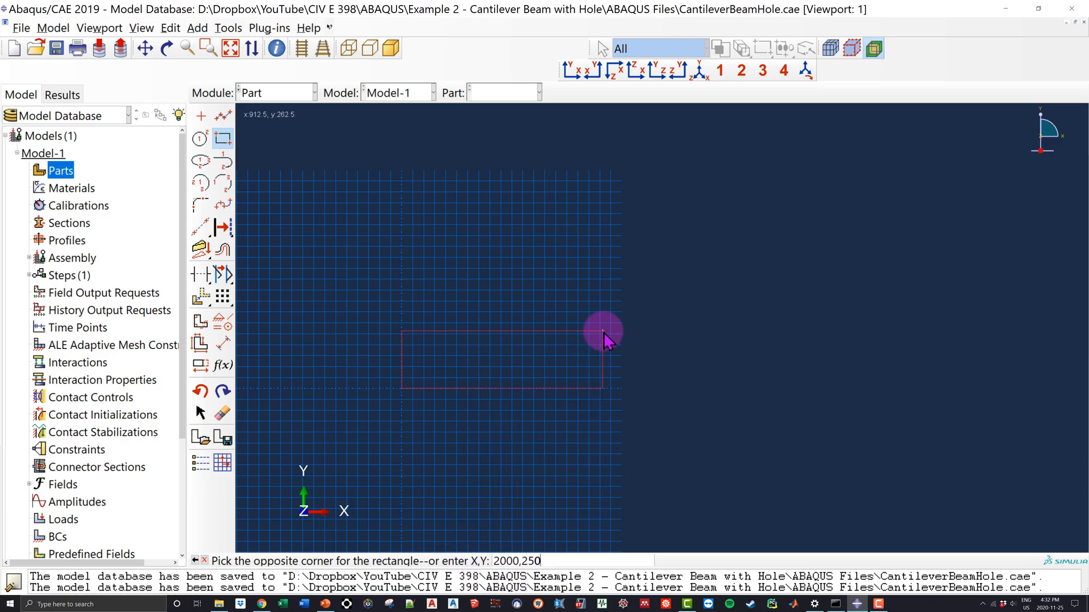
key("Return")
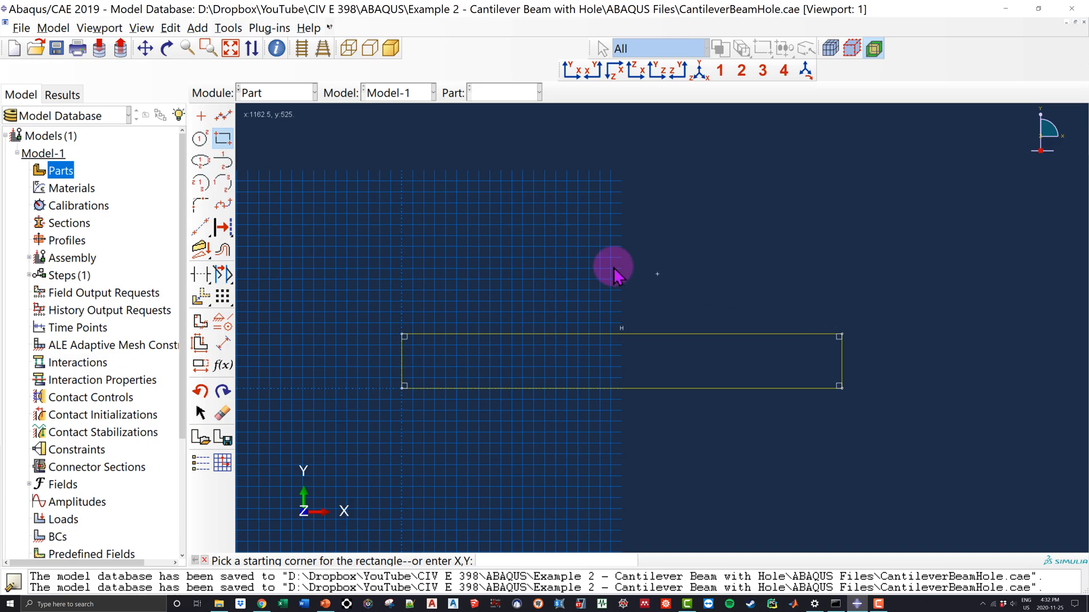
Sketch a circle centred in the beam at 1000,125 with its perimeter point at 875,125
scroll(639, 276, "up", 2)
scroll(642, 275, "up", 1)
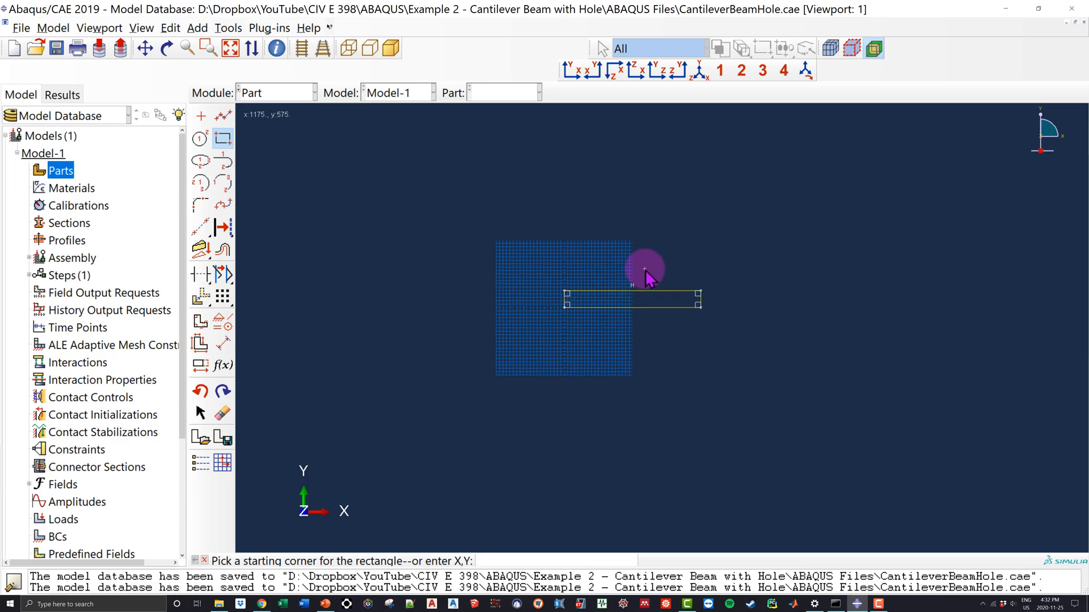
scroll(637, 293, "down", 3)
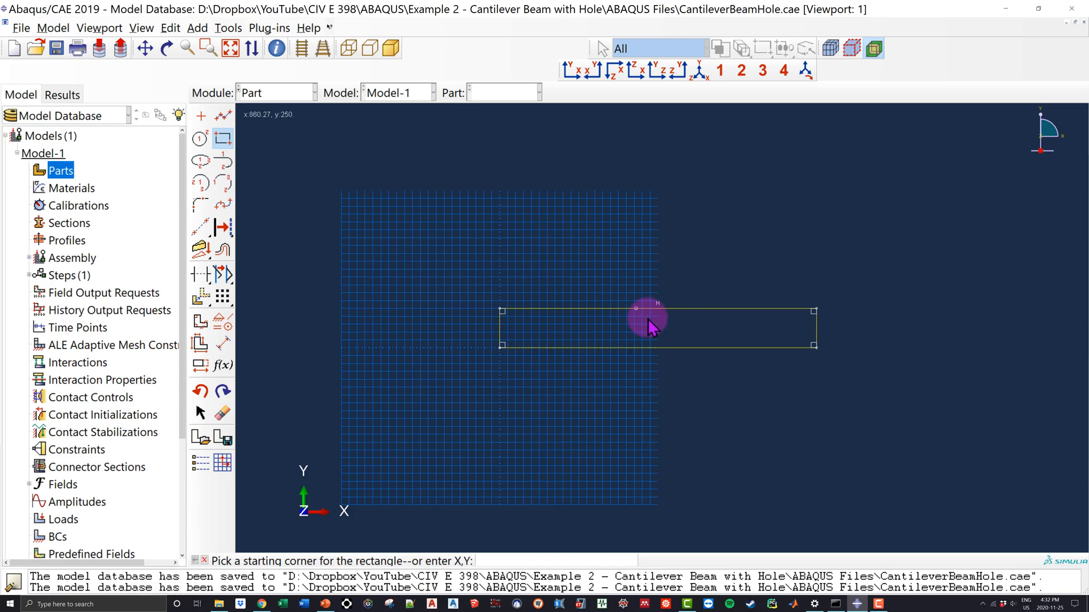
scroll(791, 280, "up", 2)
scroll(788, 289, "down", 4)
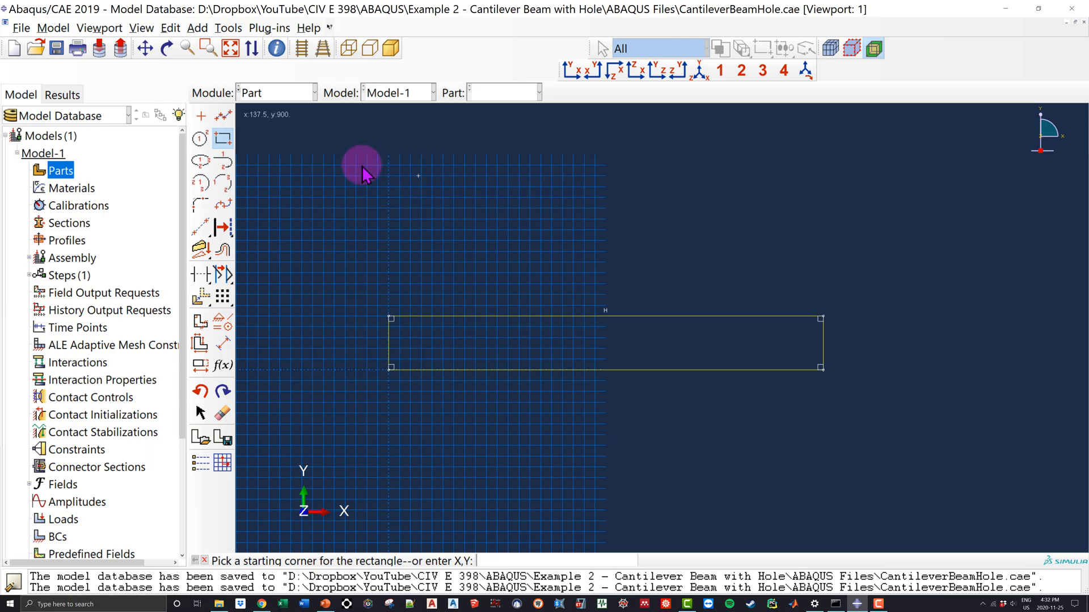
left_click(200, 140)
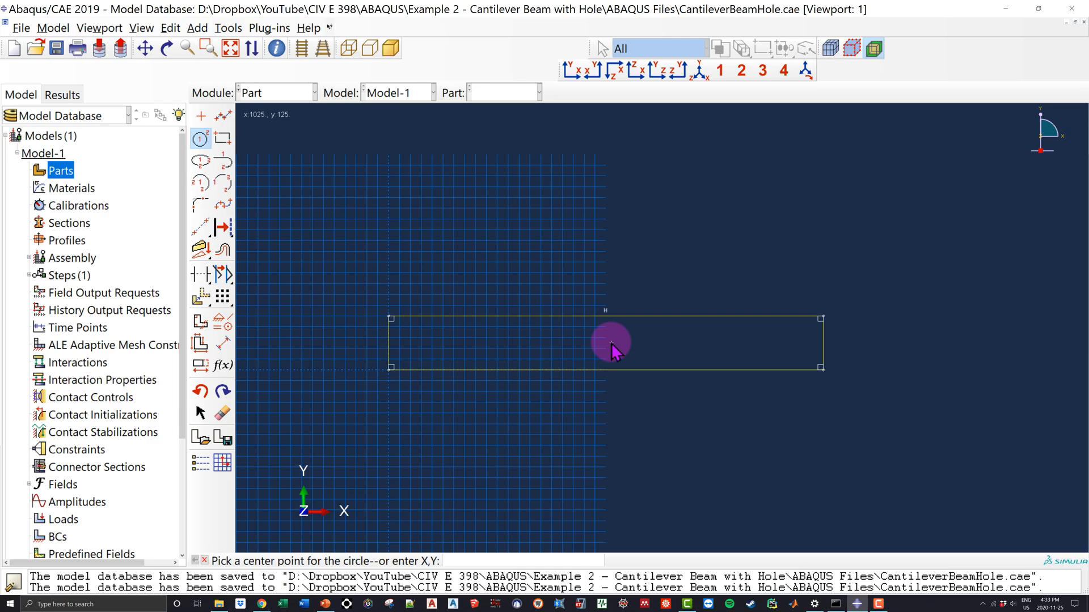
type("000")
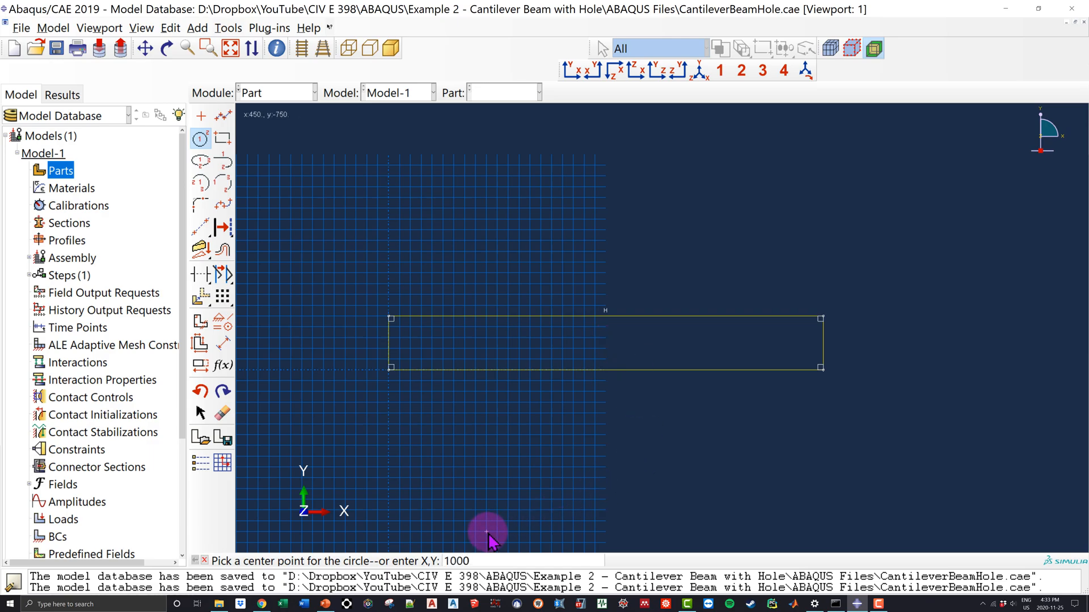
type(",1")
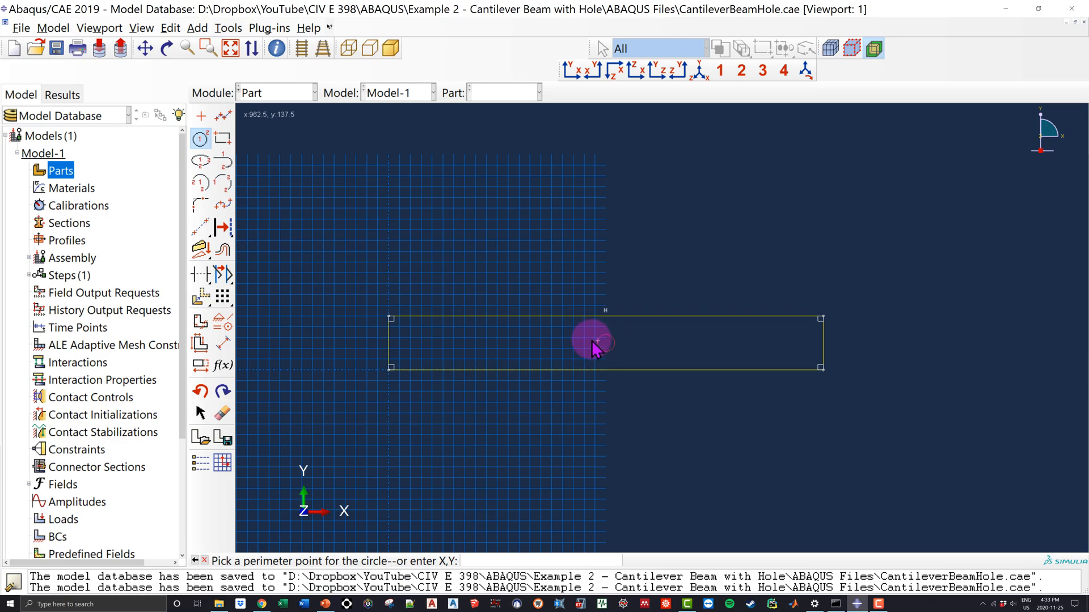
scroll(599, 348, "up", 5)
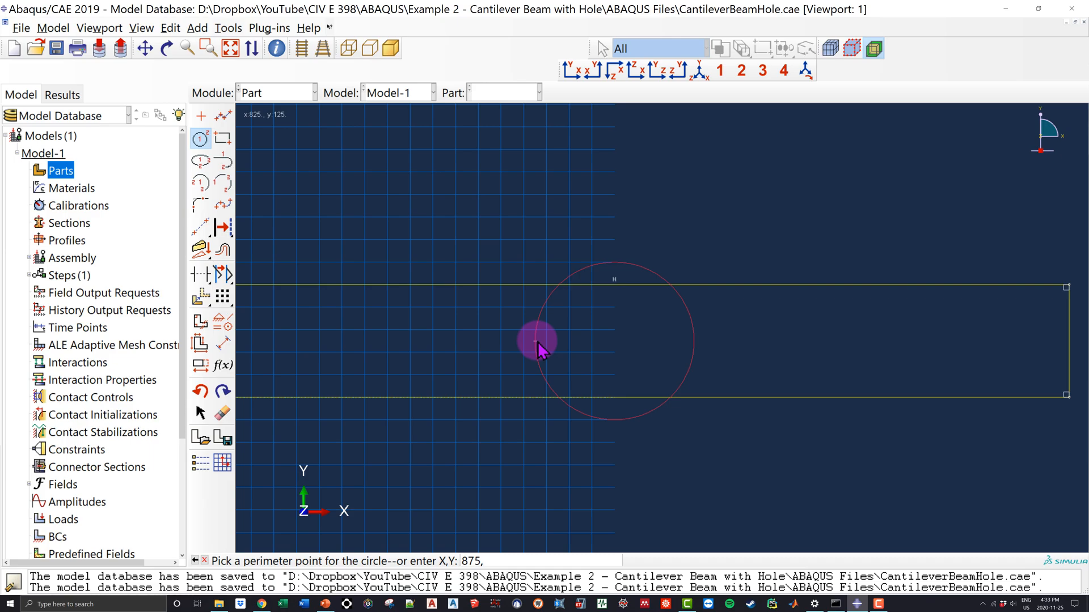
key("Return")
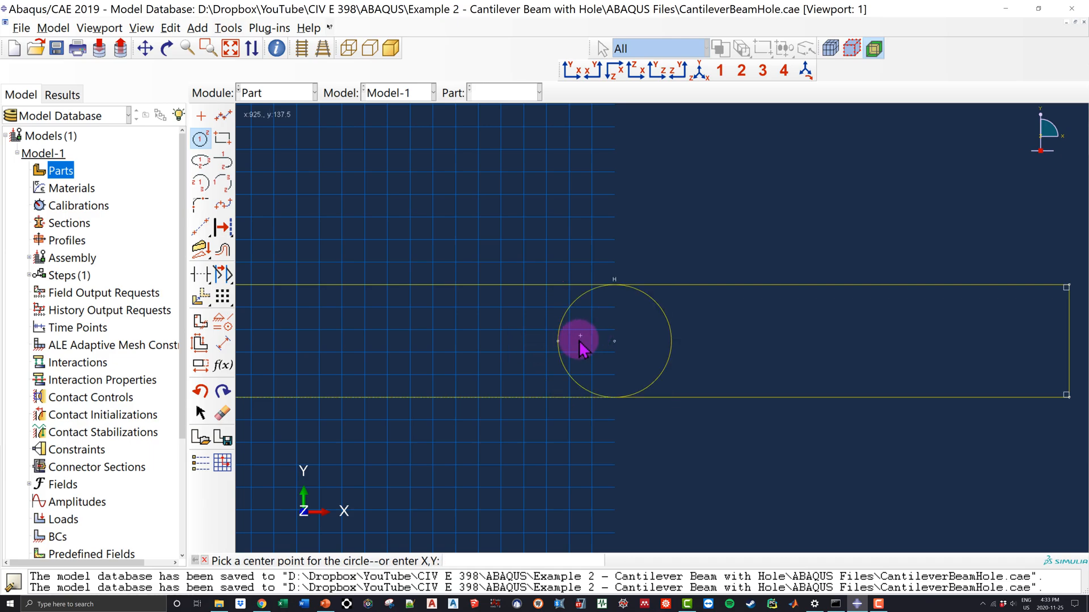
Dimension the circle's radius and set it to 62
scroll(638, 319, "up", 2)
scroll(638, 322, "down", 4)
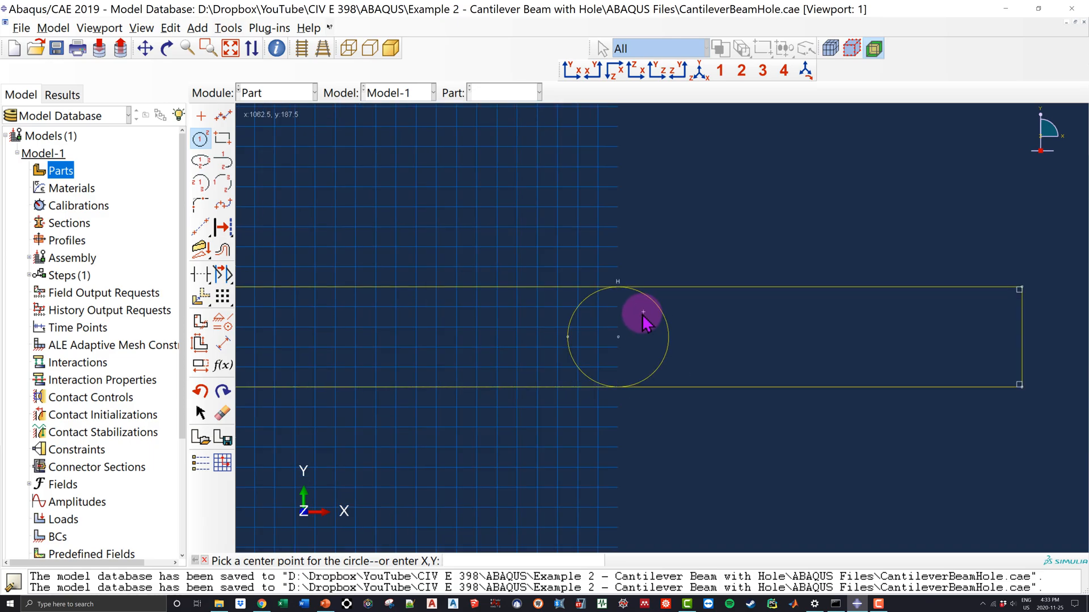
scroll(632, 317, "up", 2)
scroll(646, 313, "up", 1)
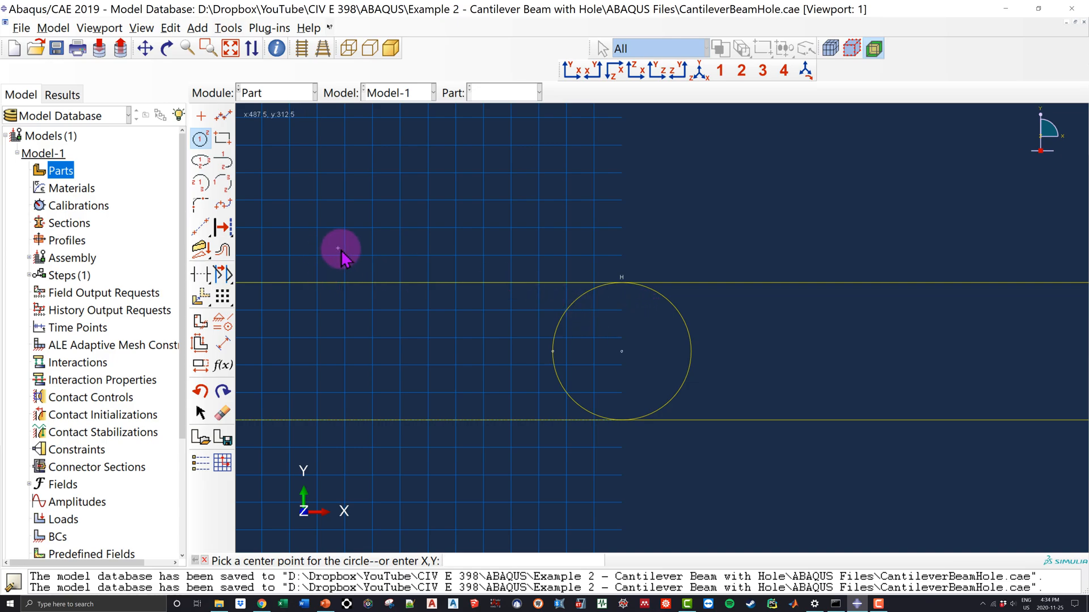
left_click(224, 344)
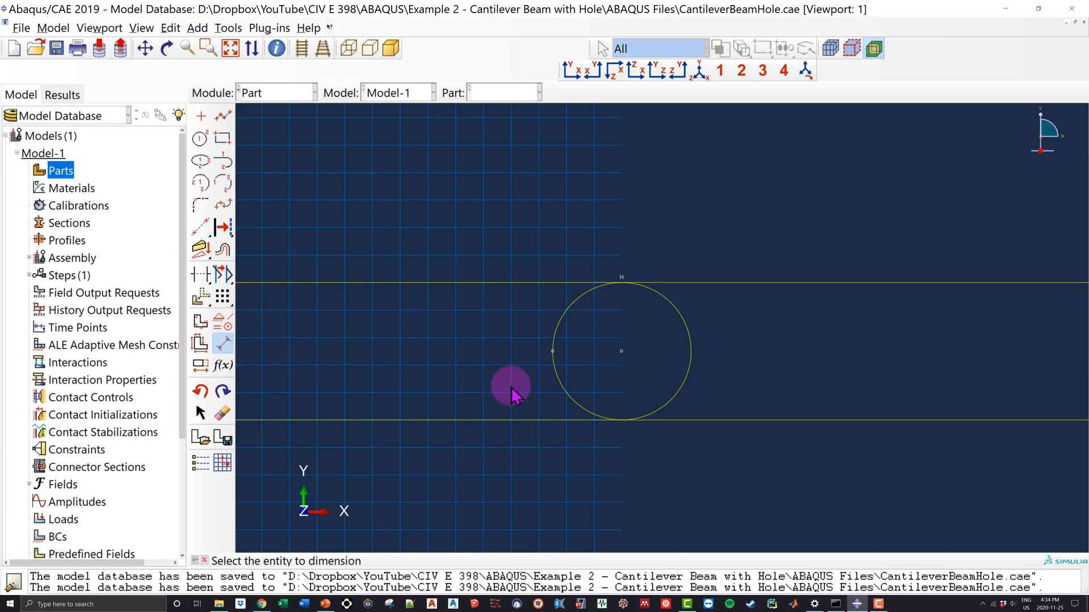
left_click(689, 345)
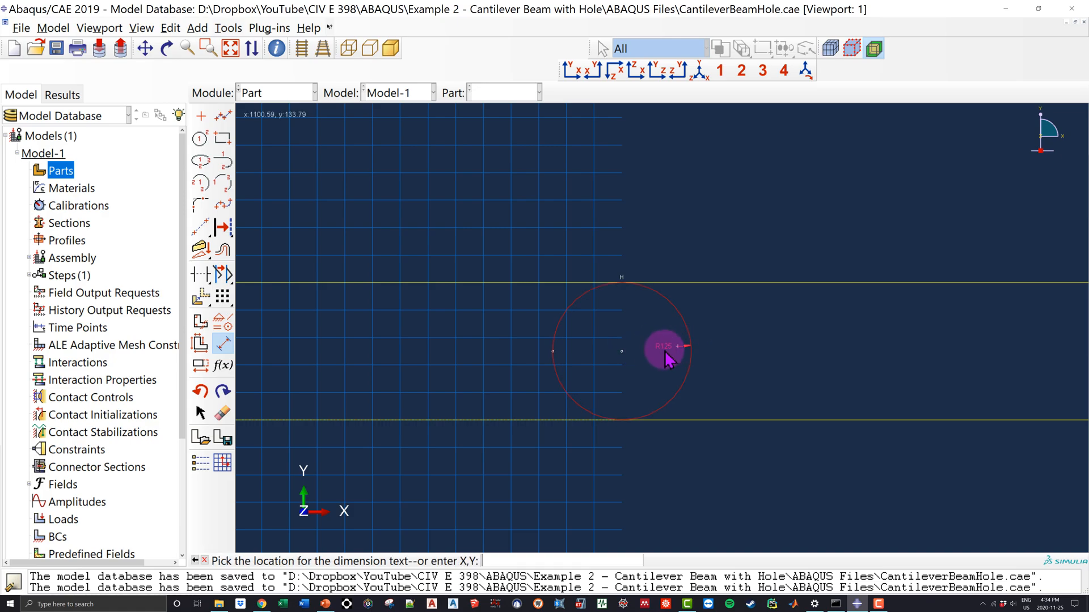
left_click(621, 354)
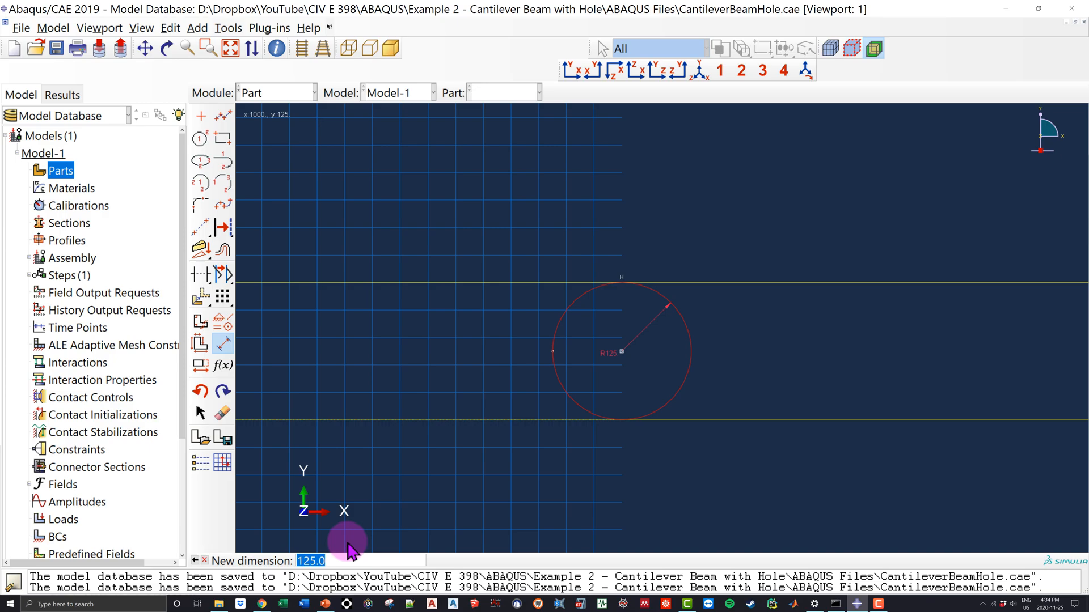
type("12")
key("Return")
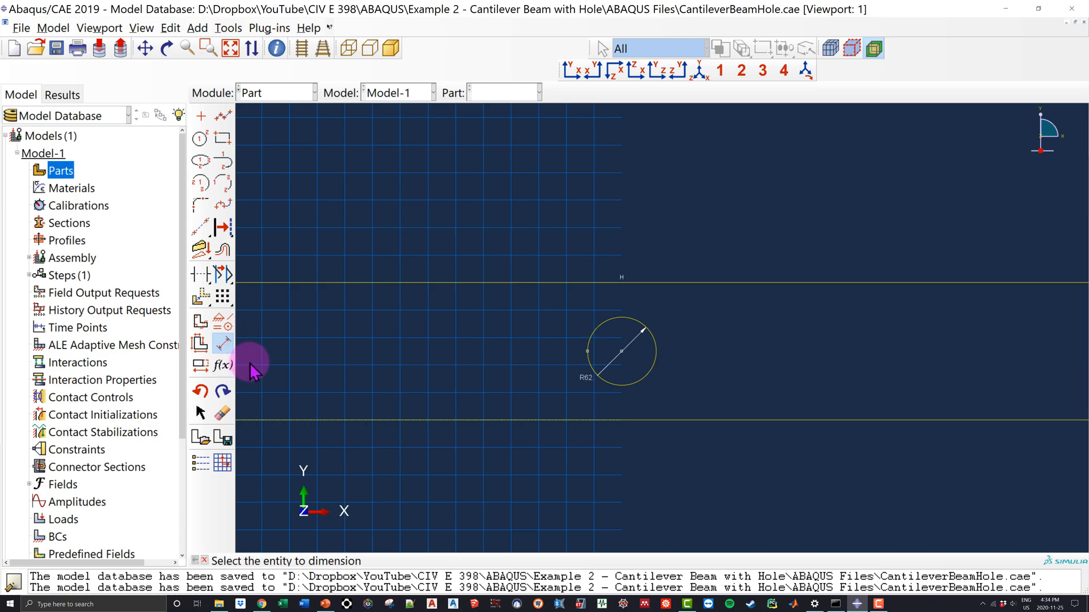
Edit the circle's radius dimension and apply a value of 85
left_click(202, 369)
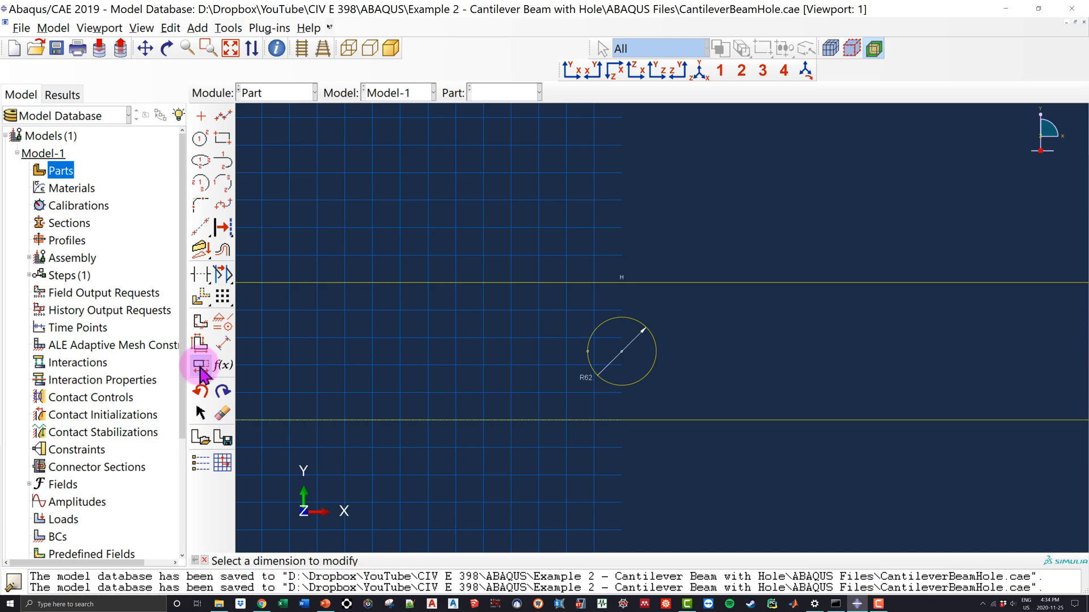
left_click(629, 354)
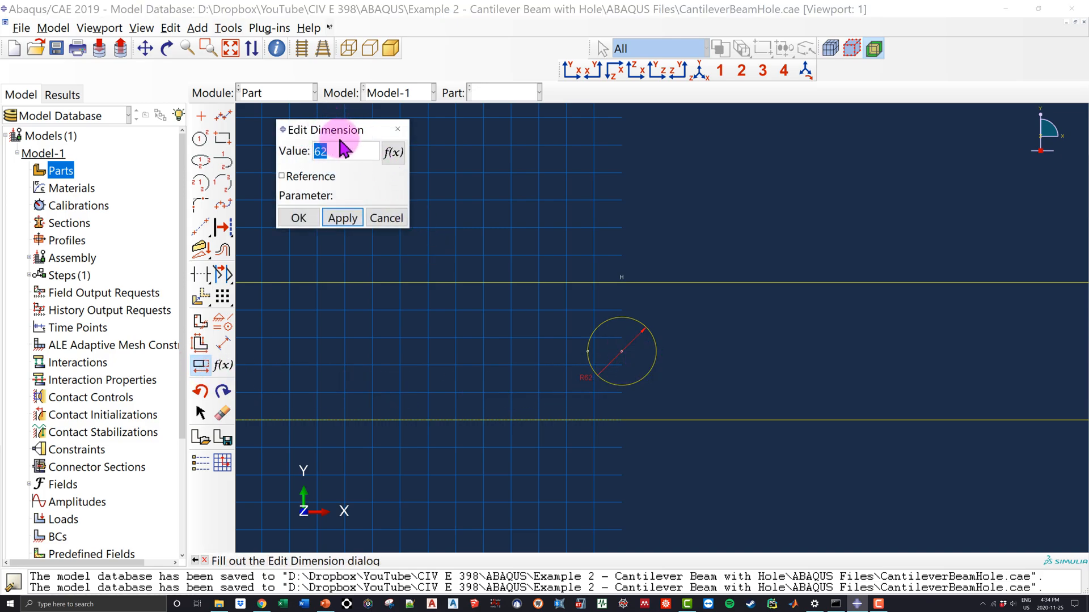
type("85")
left_click(342, 218)
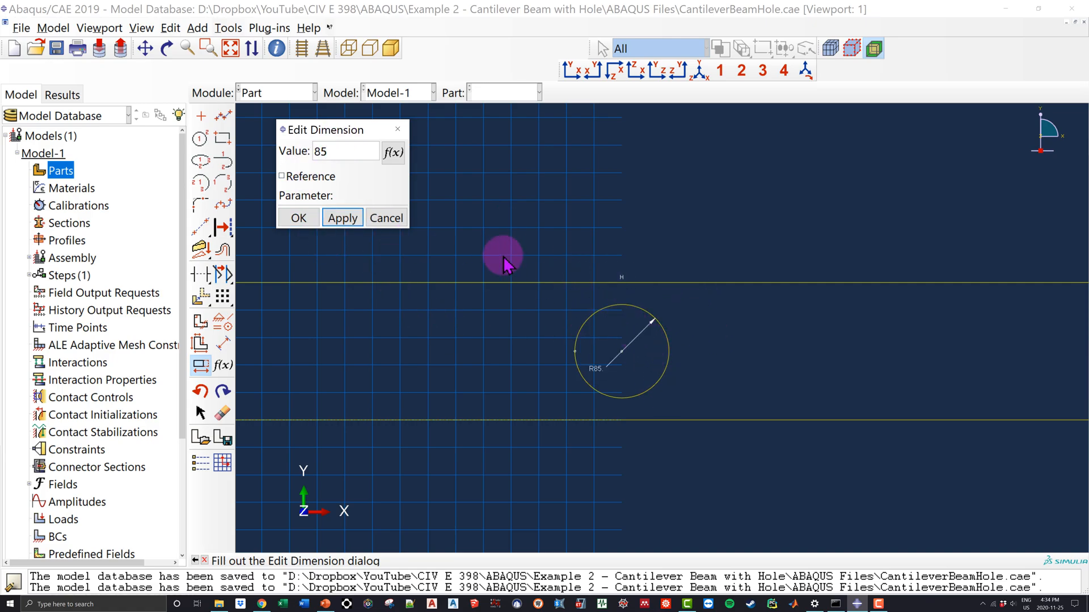
Set the circle's radius dimension to 125/2, apply it and finish editing the dimension
double_click(320, 150)
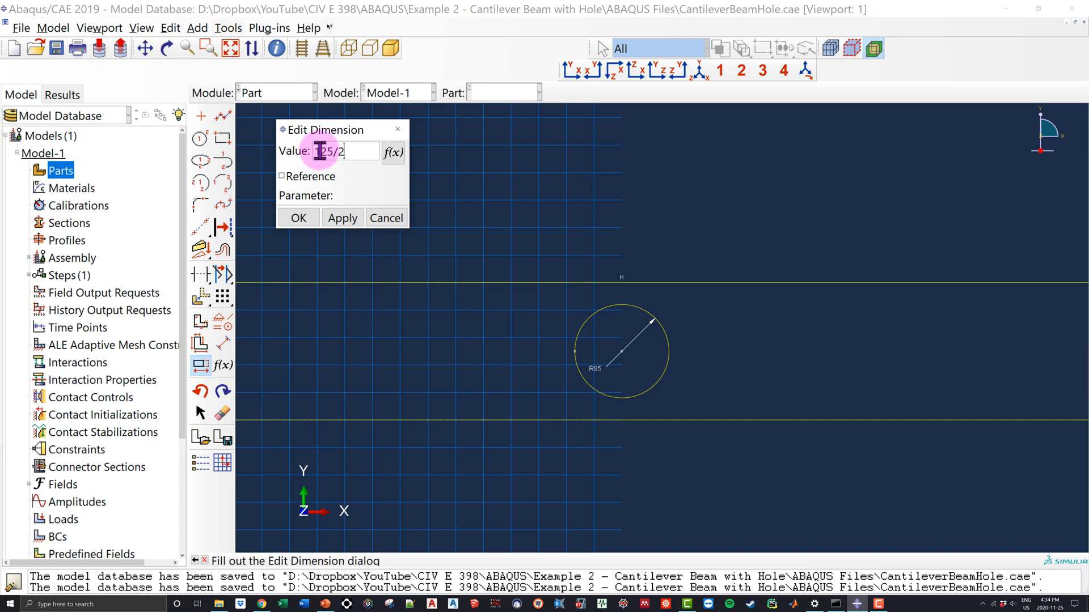
left_click(351, 220)
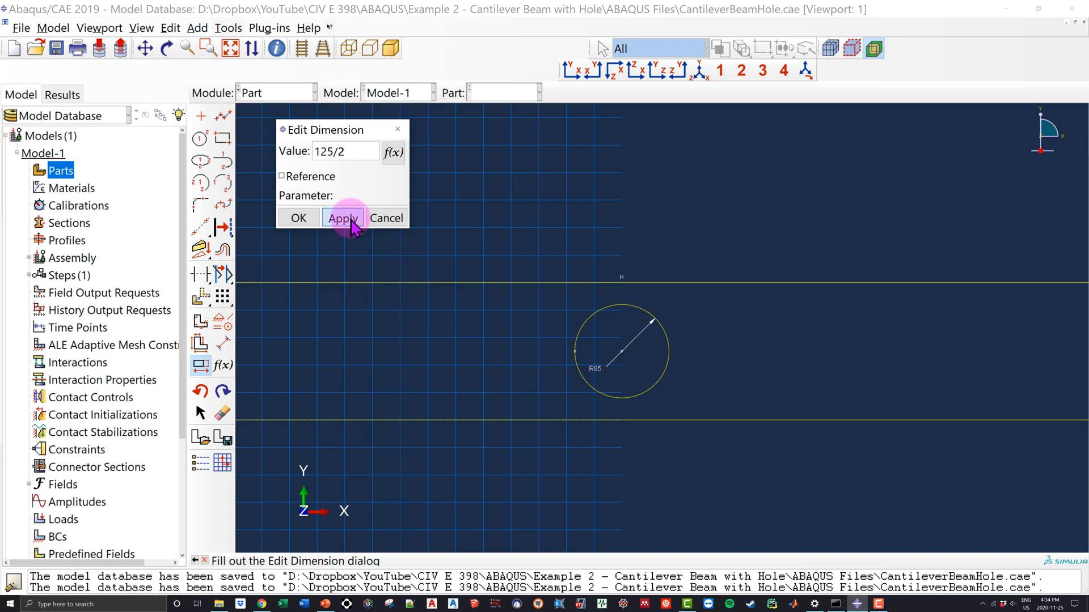
left_click(397, 129)
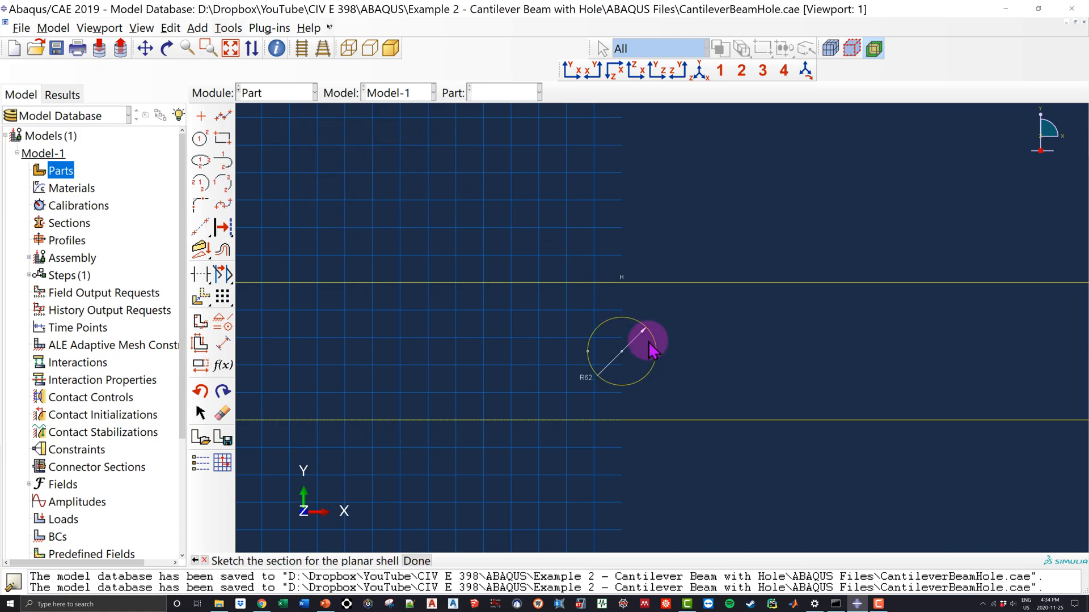
Finish the section sketch to create the planar shell beam part, and switch to the Property module
scroll(647, 340, "down", 3)
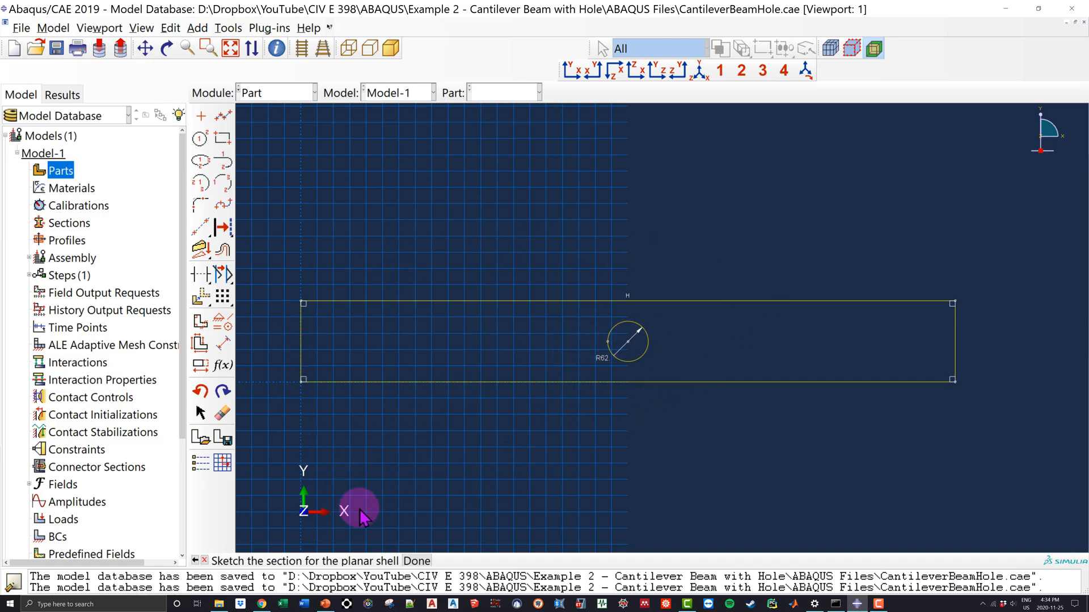
left_click(417, 561)
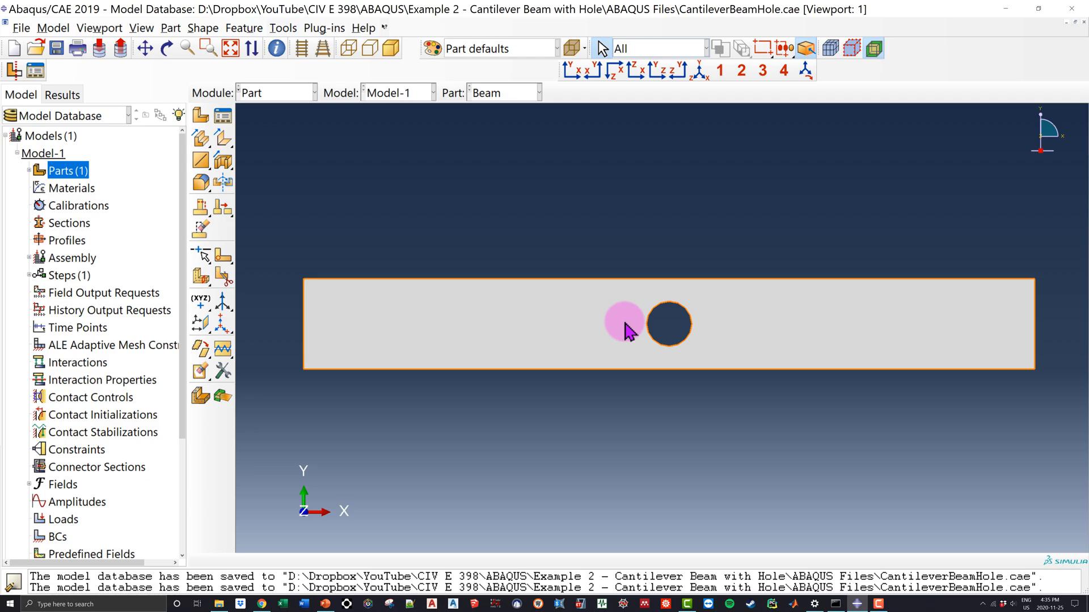
left_click(262, 95)
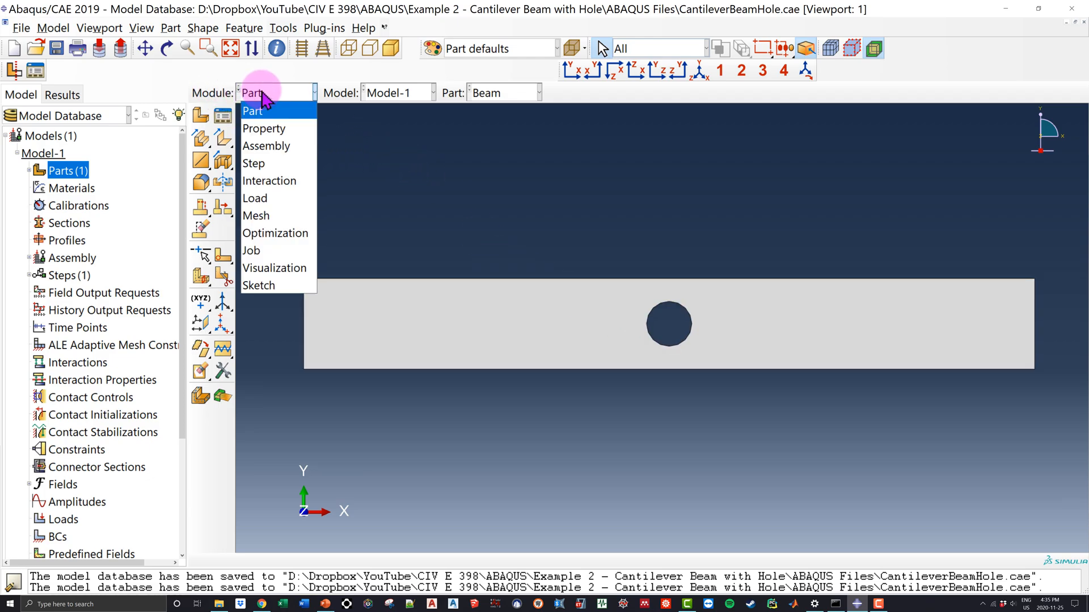
left_click(278, 135)
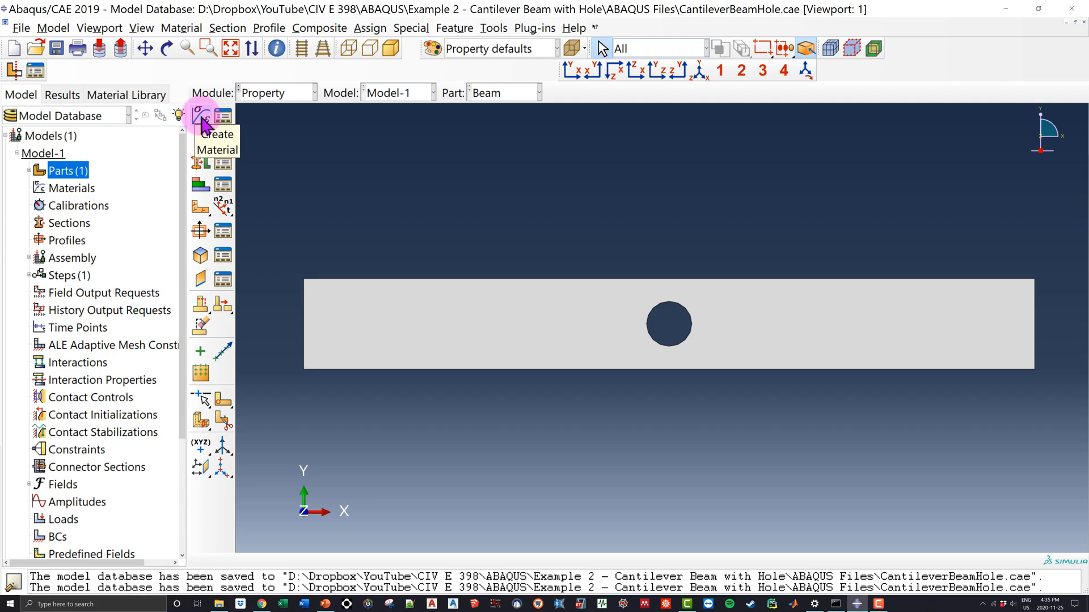
Create a new material named Elastic and add a mechanical Elastic behavior to it
double_click(63, 190)
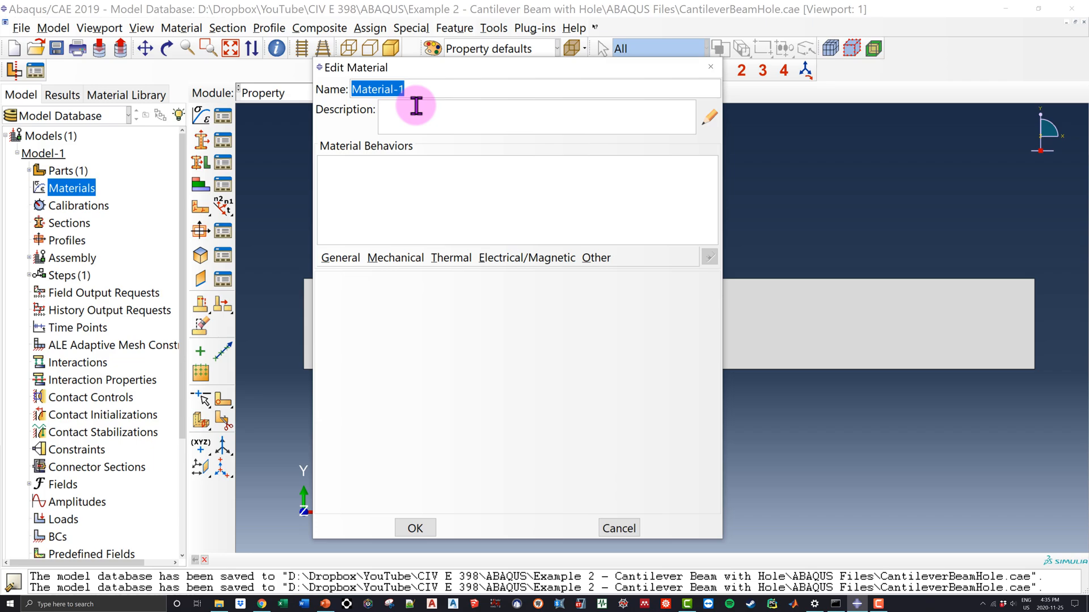
type("Elastic")
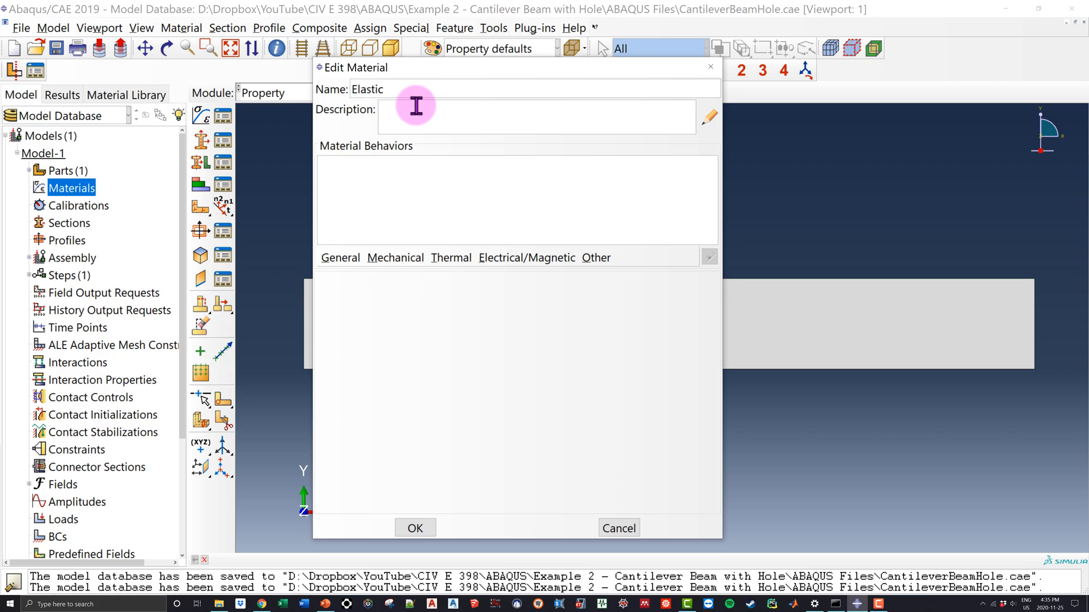
left_click(400, 259)
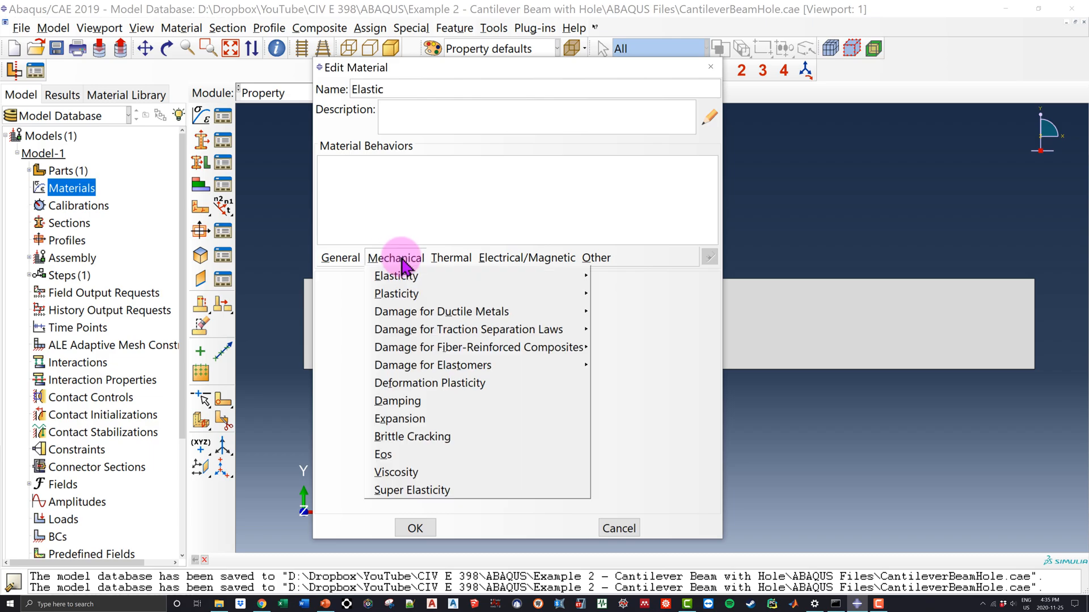
mouse_move(432, 283)
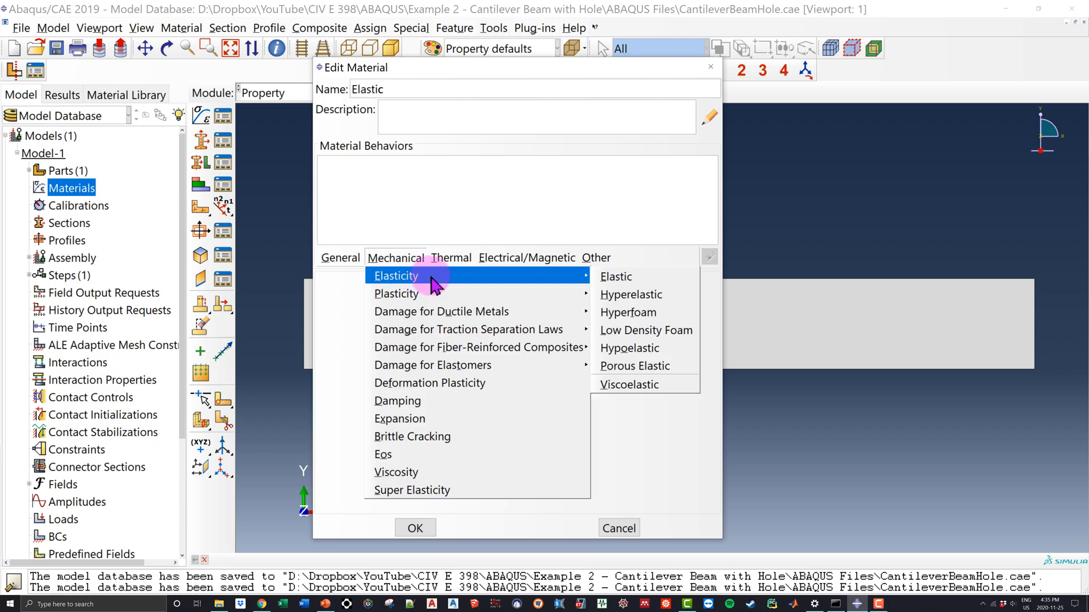
left_click(618, 278)
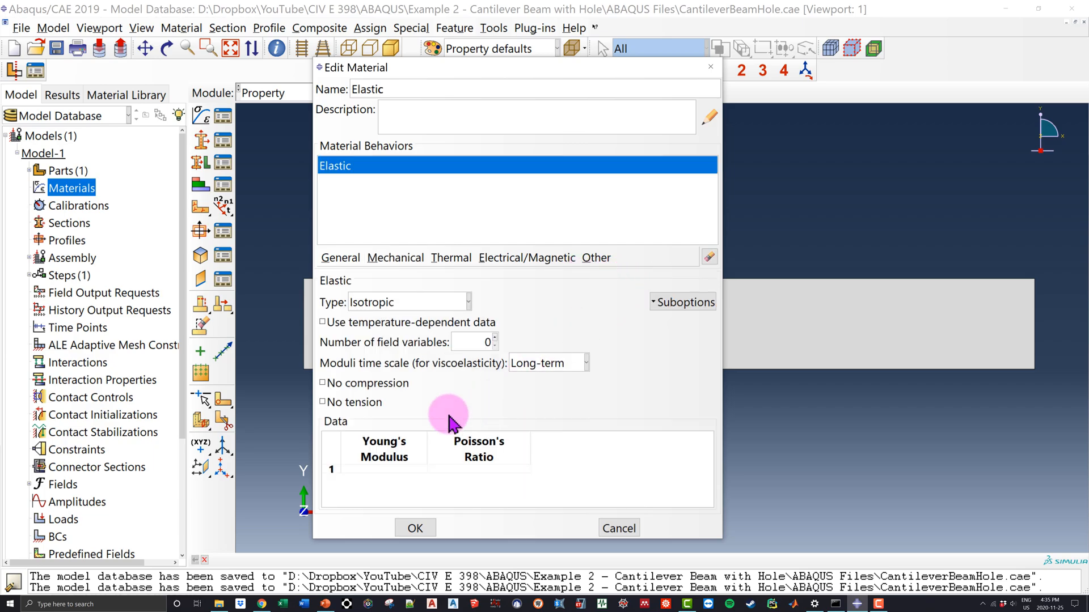
Set the material's Young's modulus to 20000 and Poisson's ratio to 0.2, and save the material
left_click(403, 468)
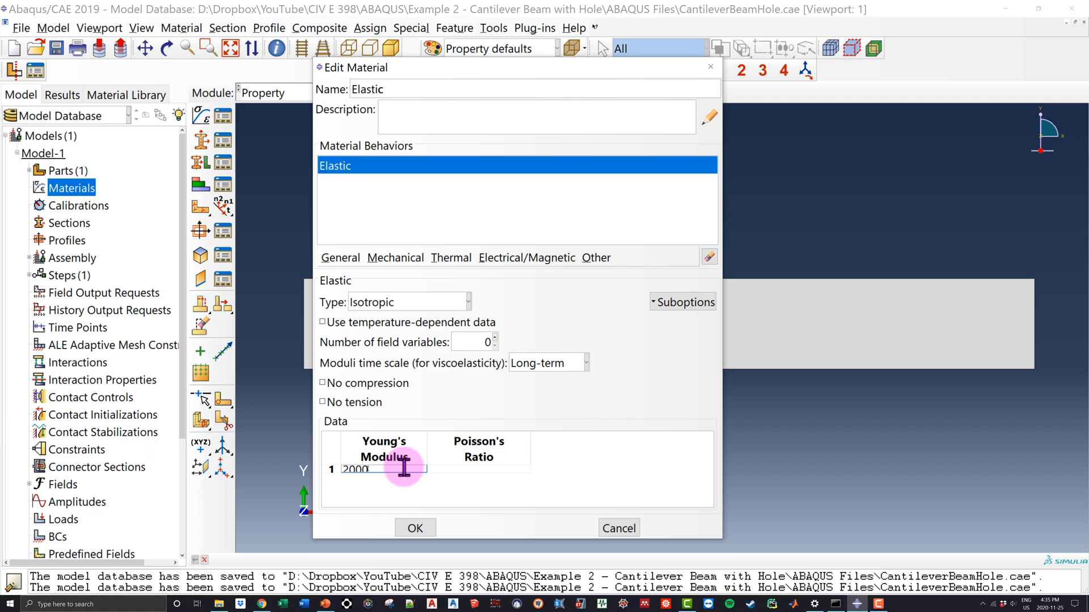
left_click(466, 469)
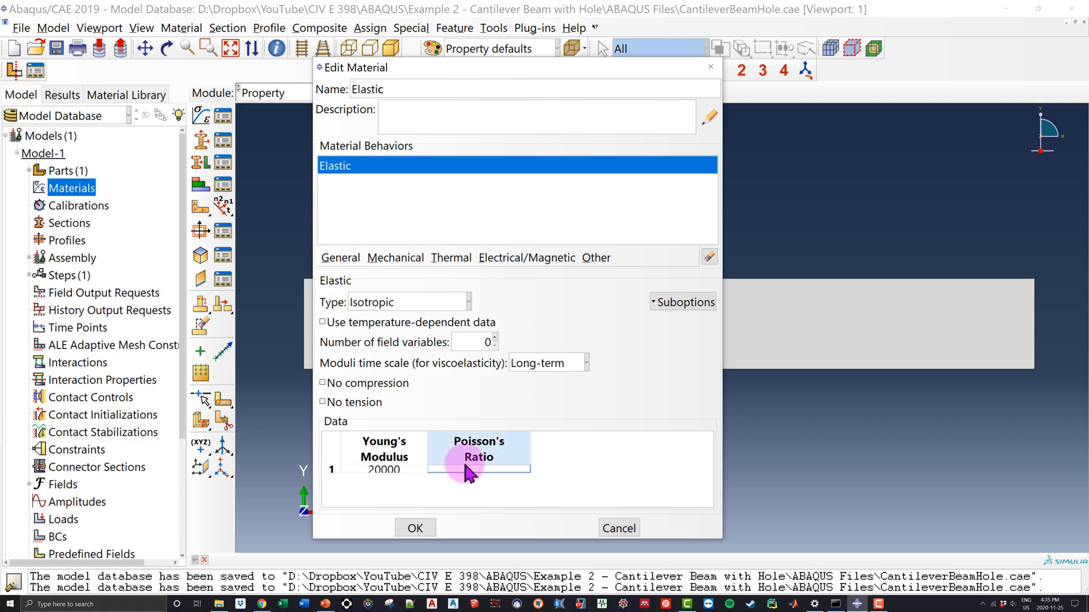
left_click(608, 448)
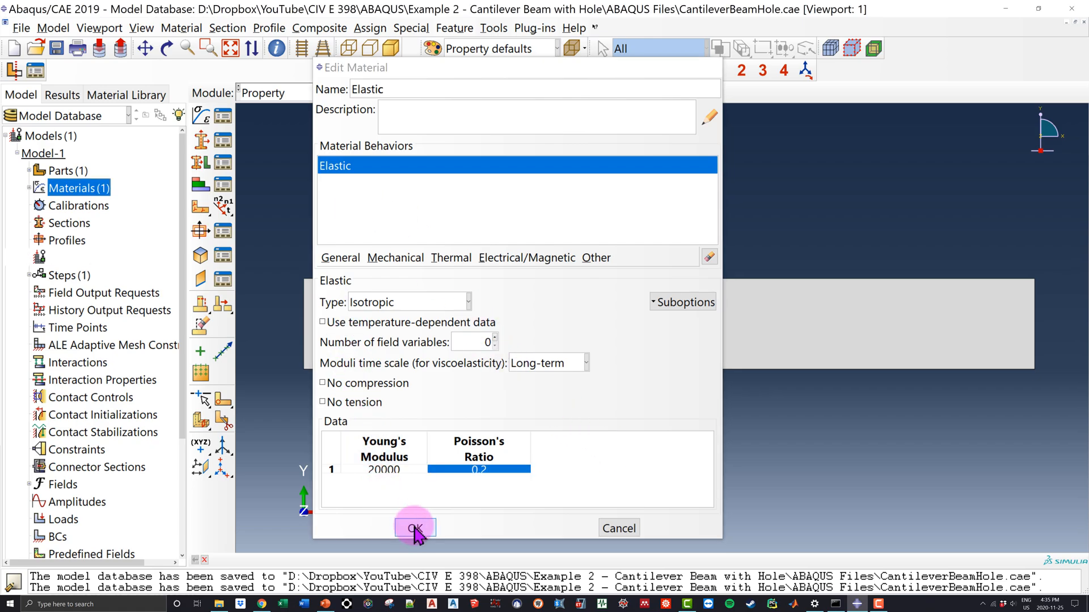
left_click(412, 528)
left_click(29, 188)
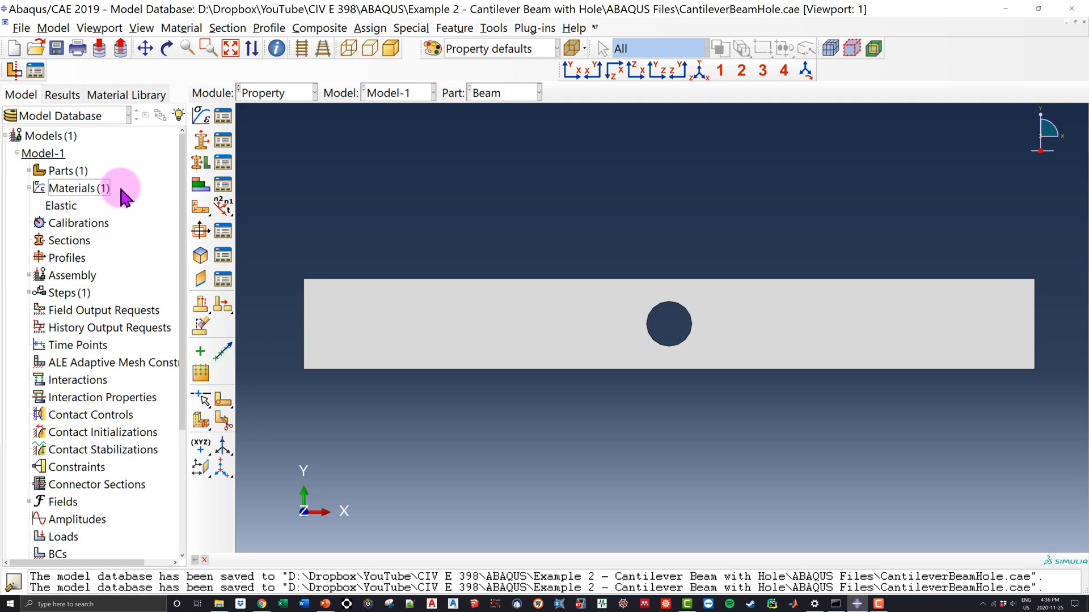
Select the whole beam as the region for a section assignment, without creating a set
left_click(201, 164)
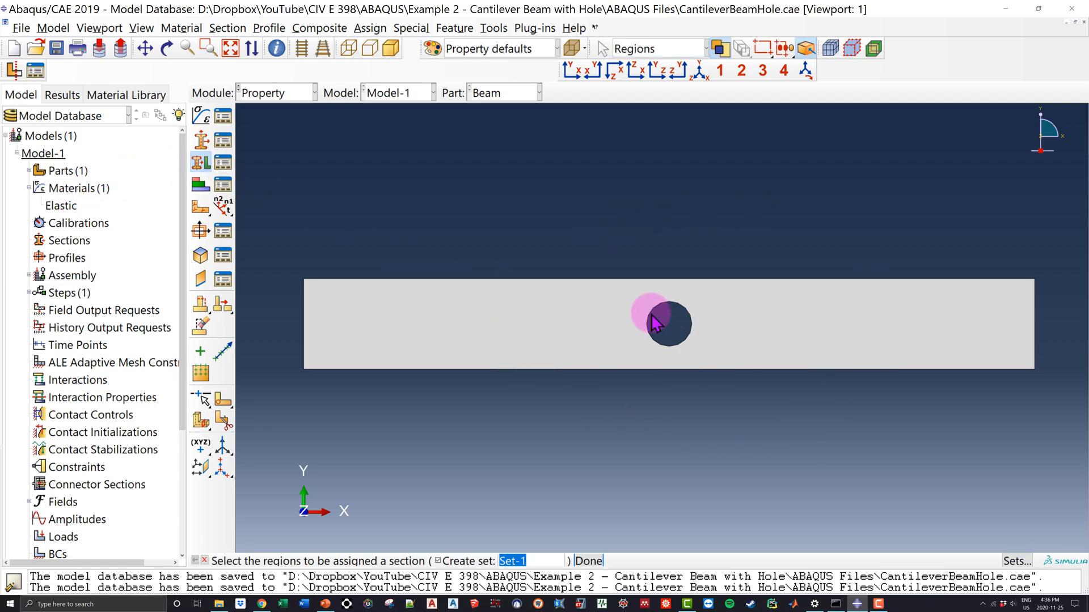
left_click(482, 561)
left_click_drag(299, 220, 1049, 421)
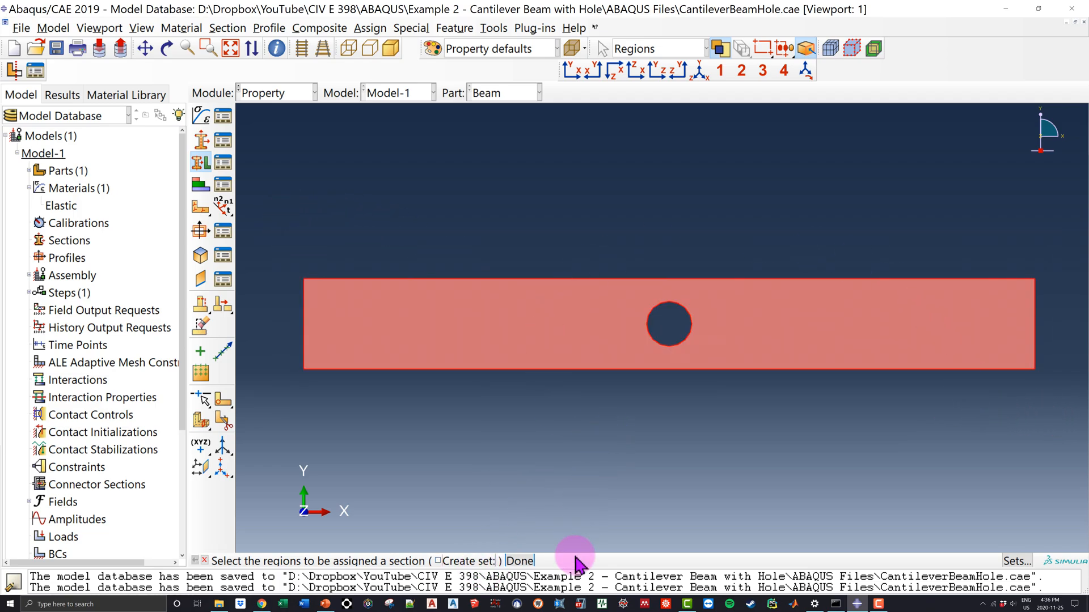
left_click(520, 562)
Create a Solid, Homogeneous section named Beam from within the section assignment
left_click_drag(662, 216, 428, 168)
left_click(420, 249)
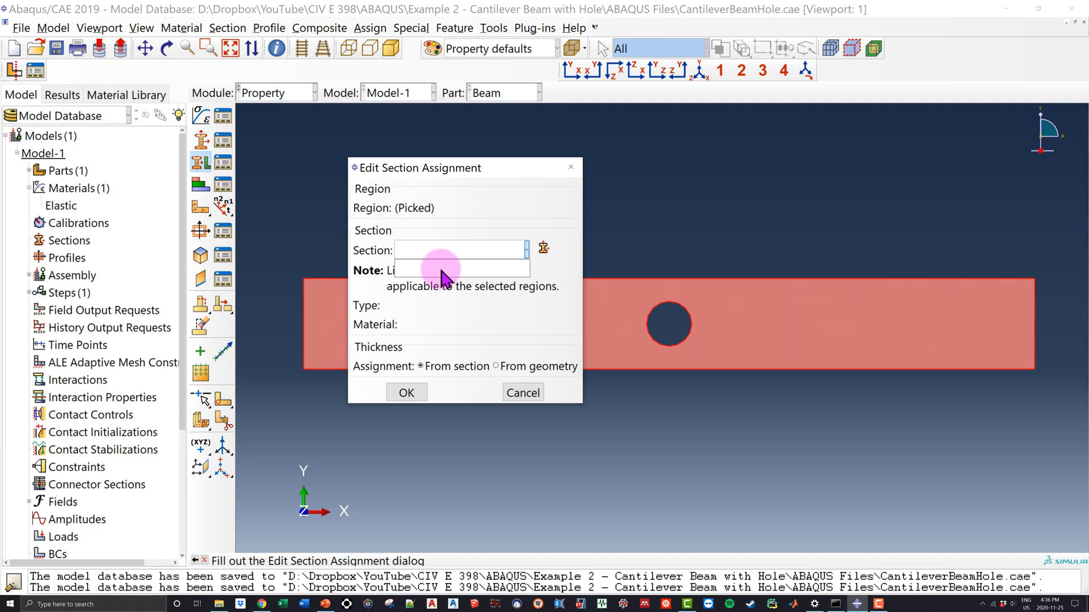
left_click(543, 248)
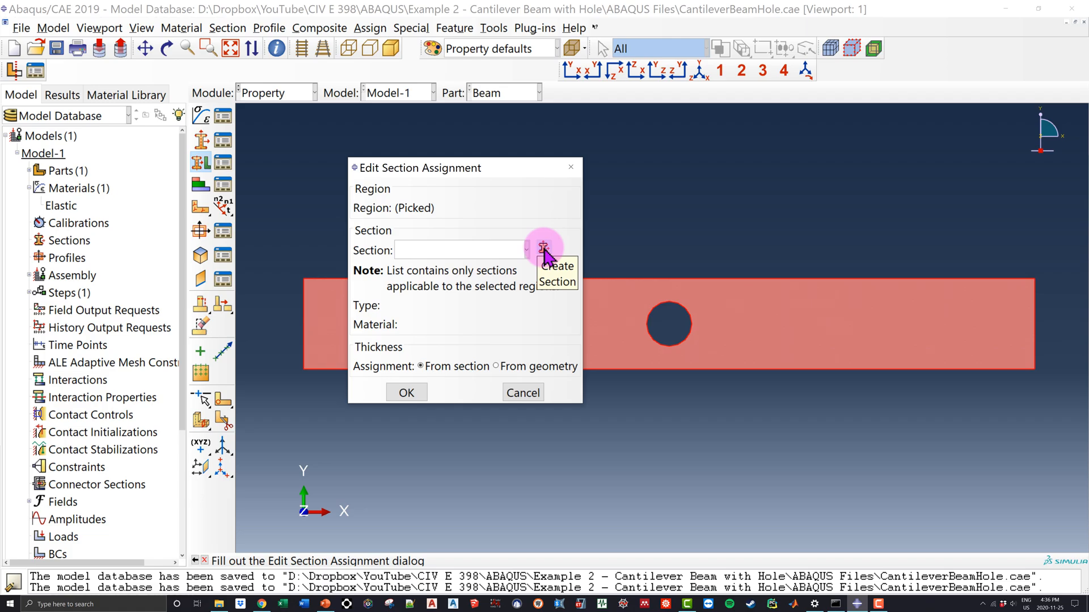
left_click(543, 249)
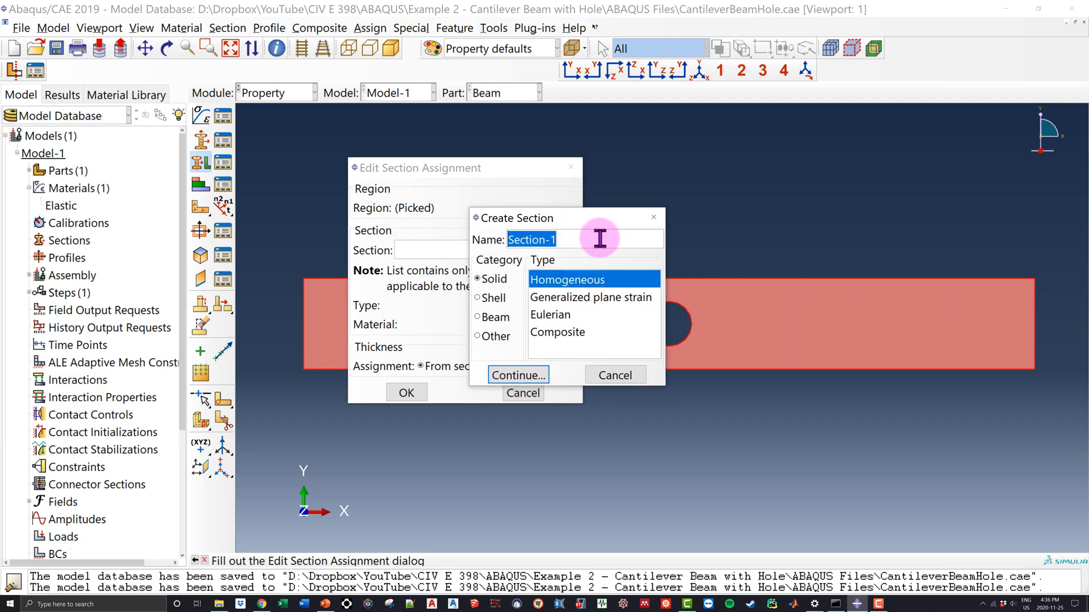
type("Beam")
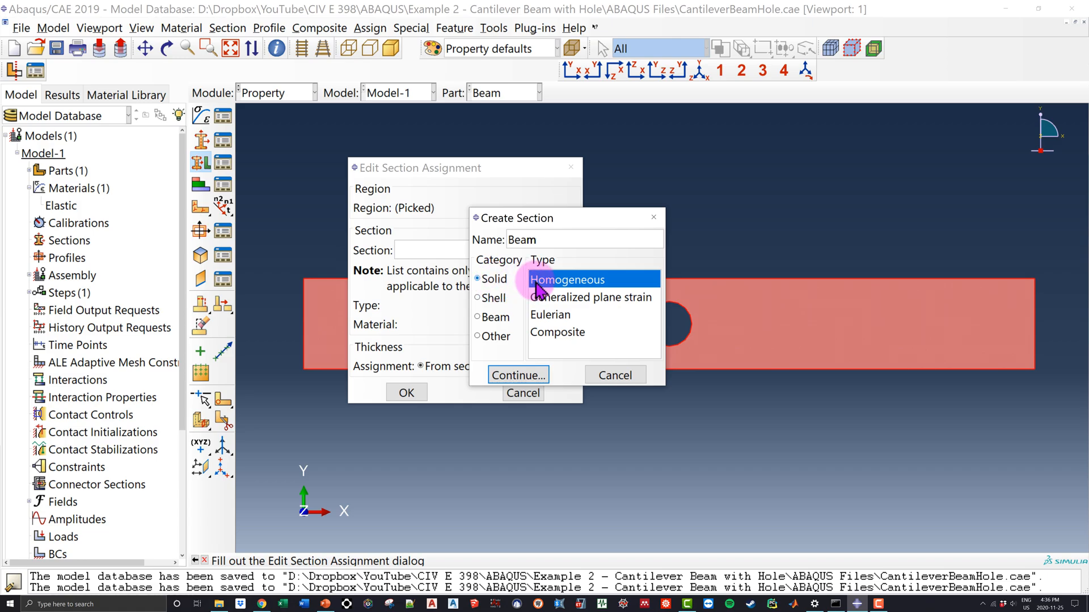
left_click(532, 376)
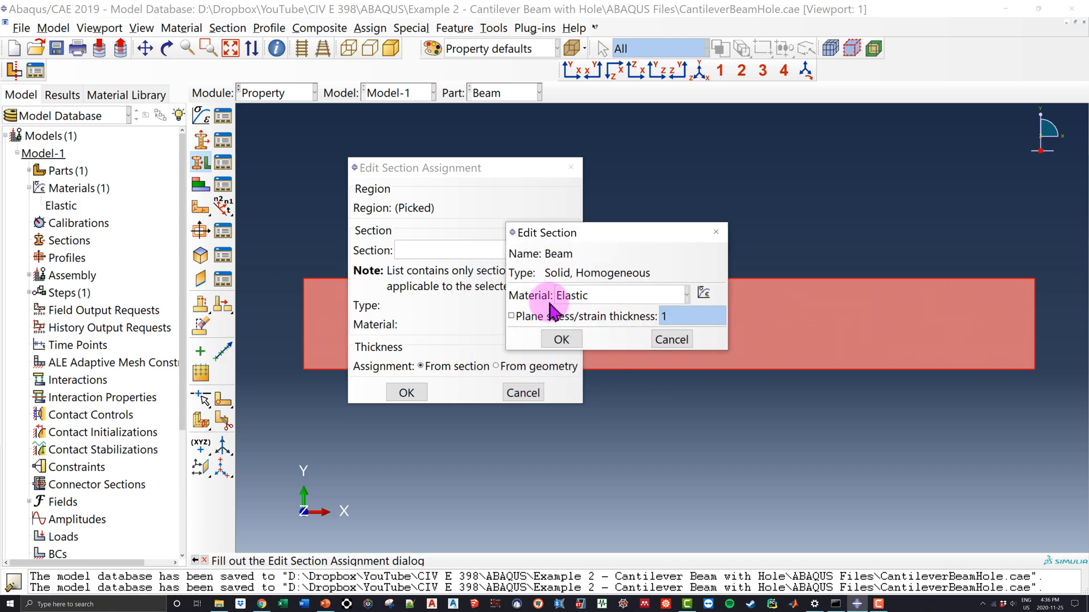
Give the Beam section the Elastic material and a plane stress/strain thickness of 1000, and assign it to the selected region
left_click(606, 297)
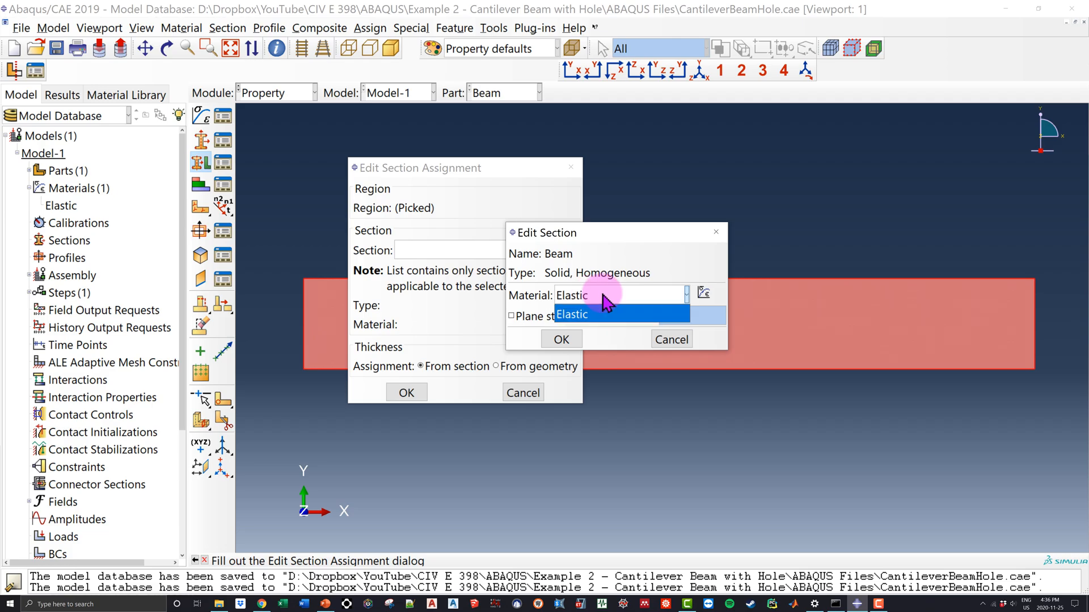
left_click(567, 316)
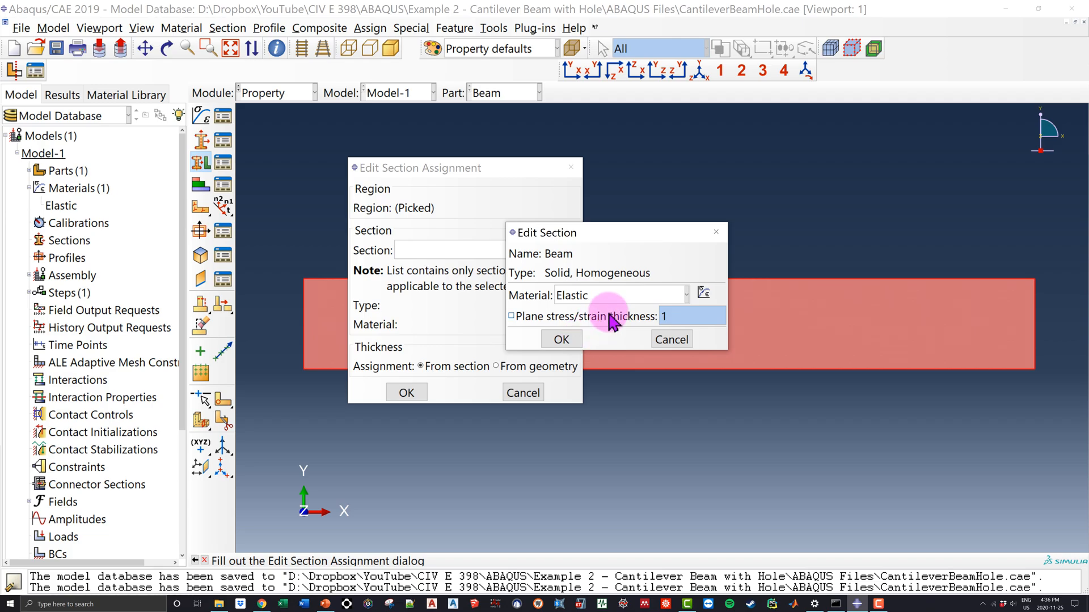
left_click(512, 316)
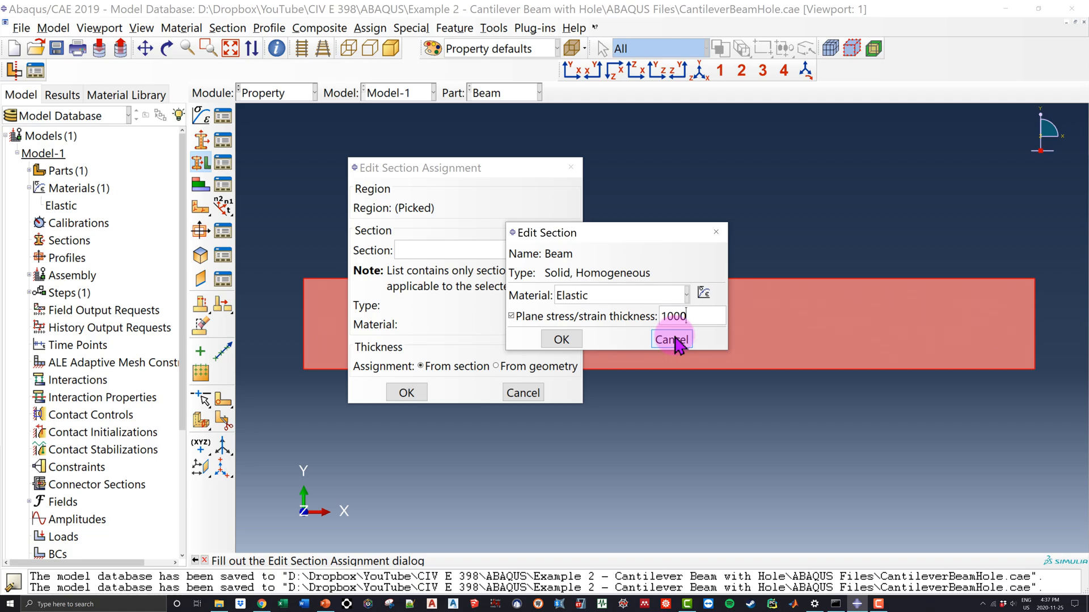
left_click(562, 341)
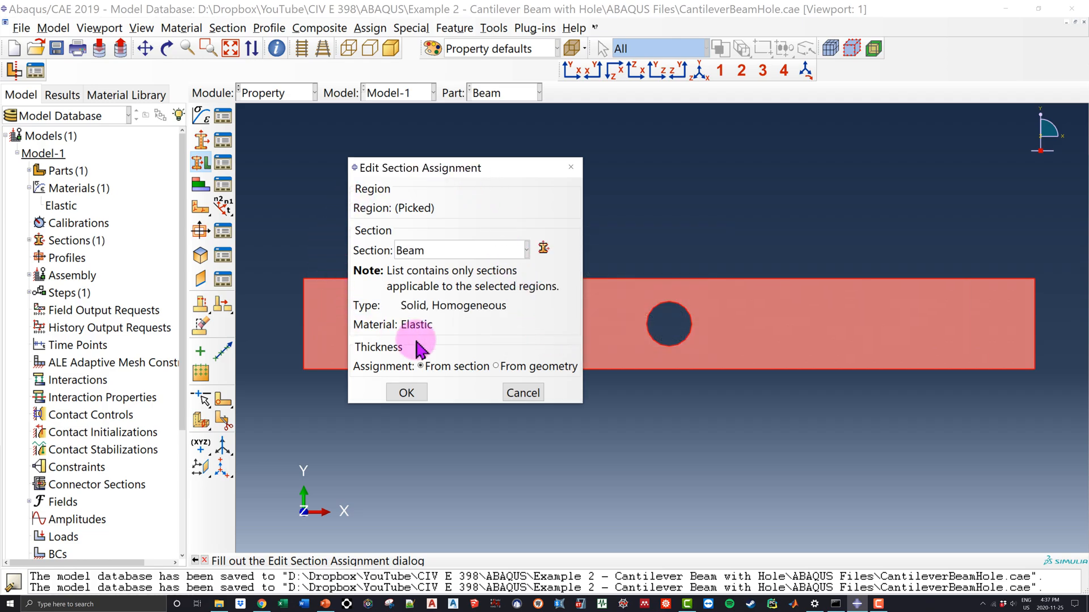
left_click(409, 392)
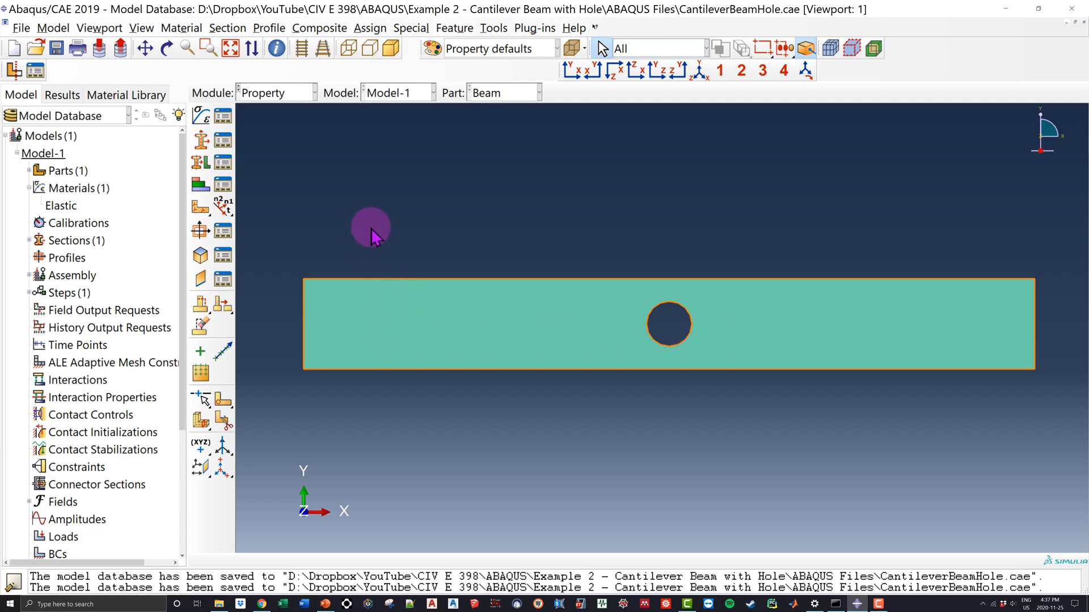
Switch to the Assembly module and create a dependent instance of the Beam part
left_click(280, 92)
left_click(296, 150)
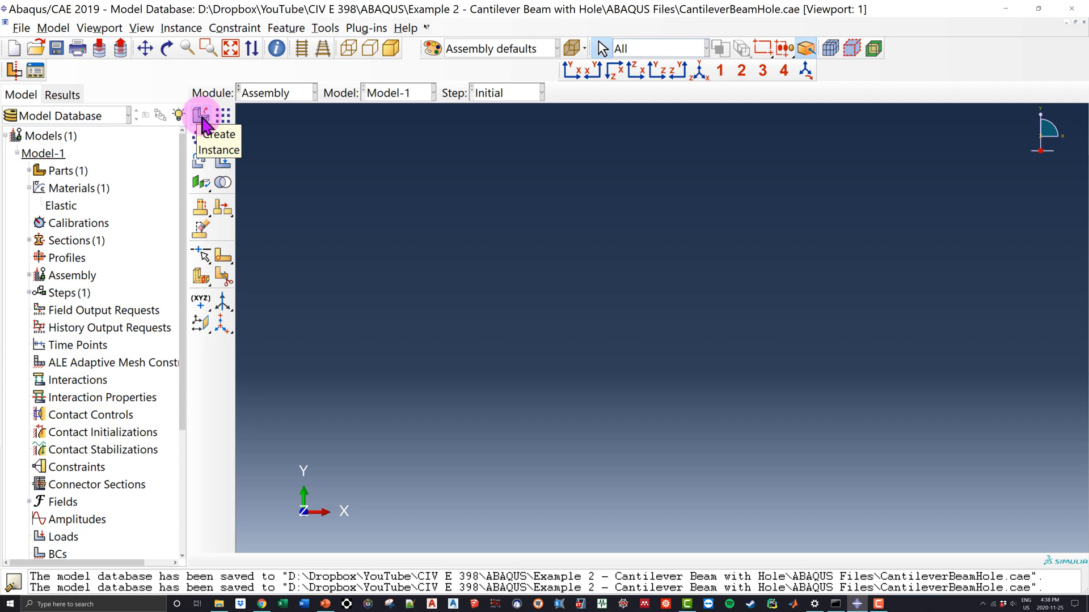
left_click(30, 277)
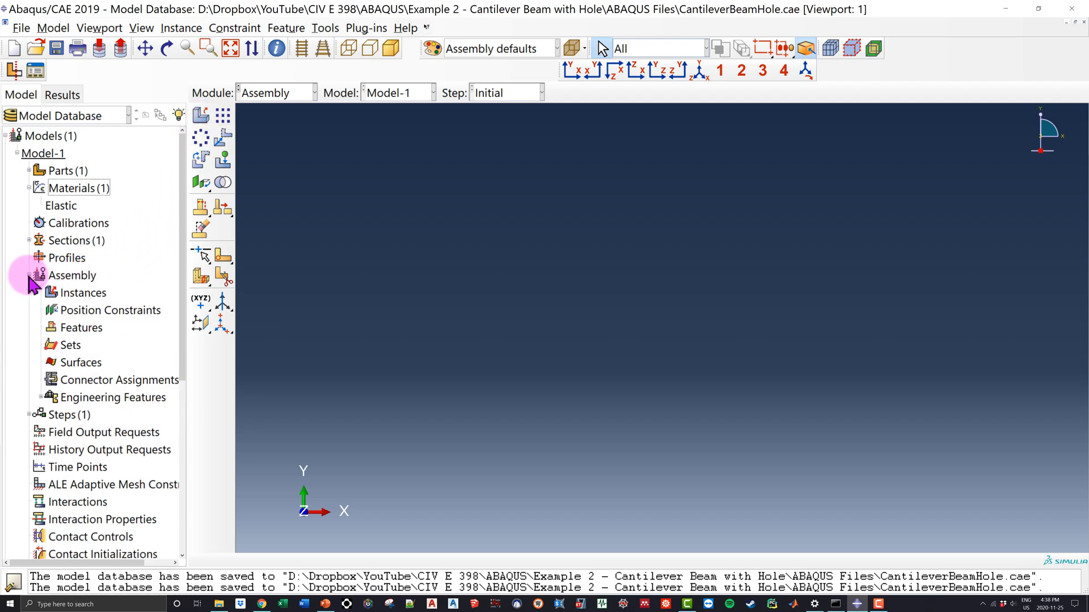
double_click(84, 294)
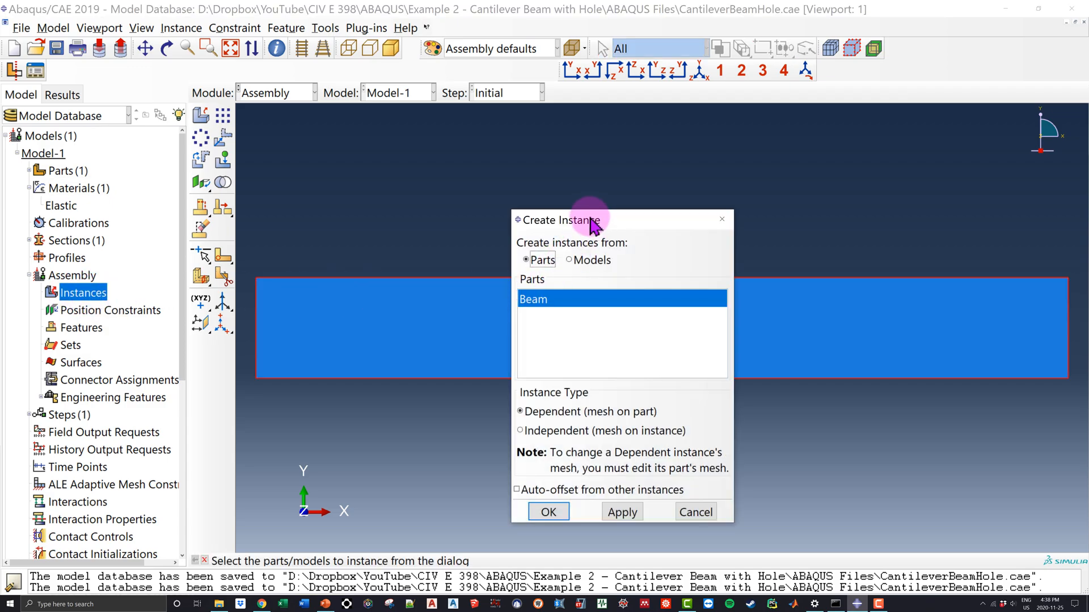
left_click_drag(590, 215, 649, 196)
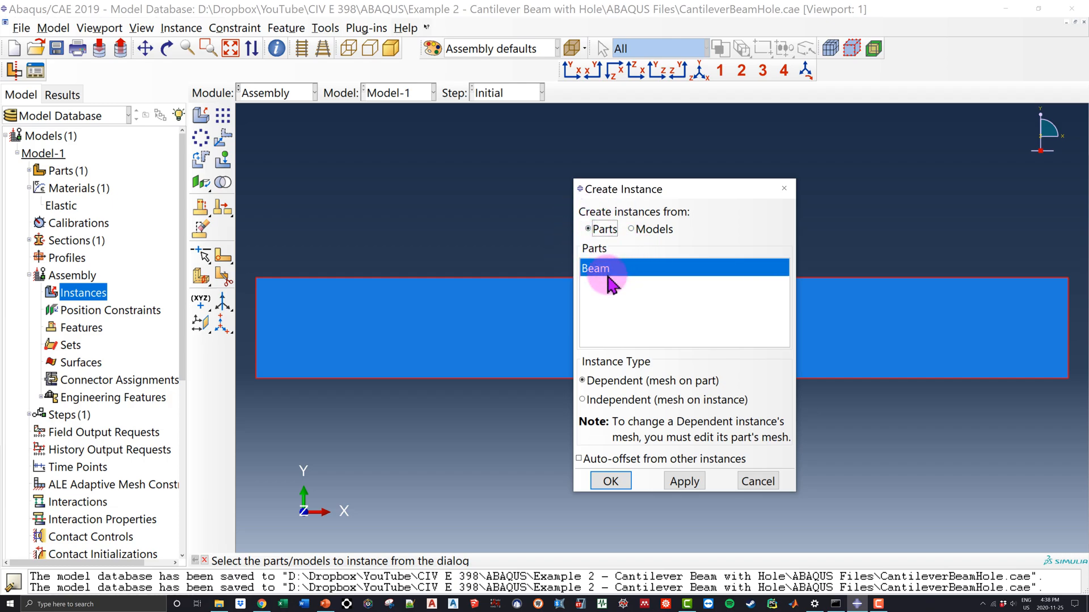
left_click(611, 481)
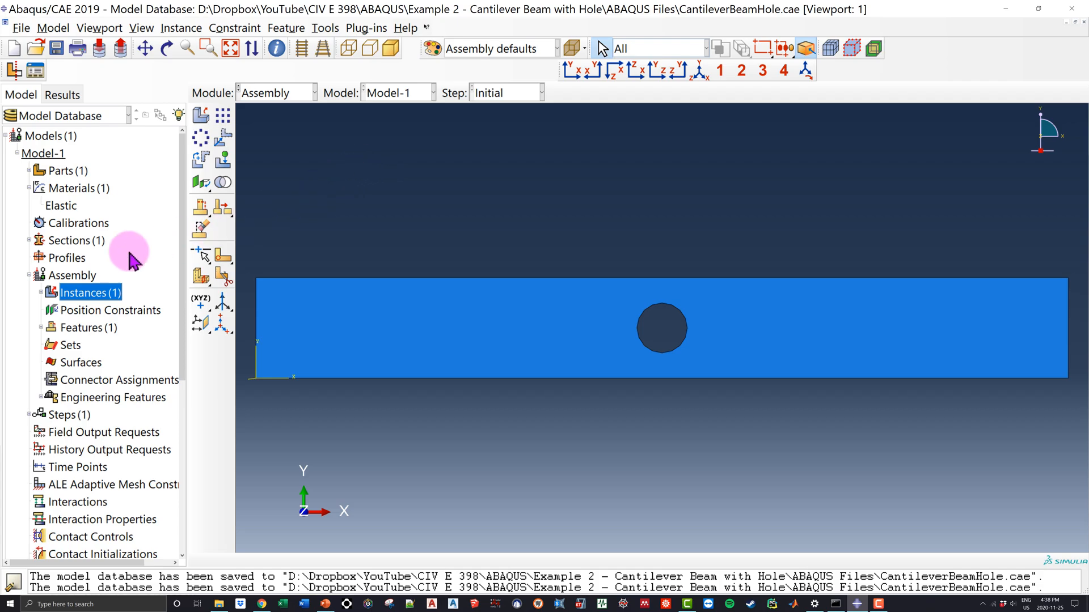
left_click(29, 275)
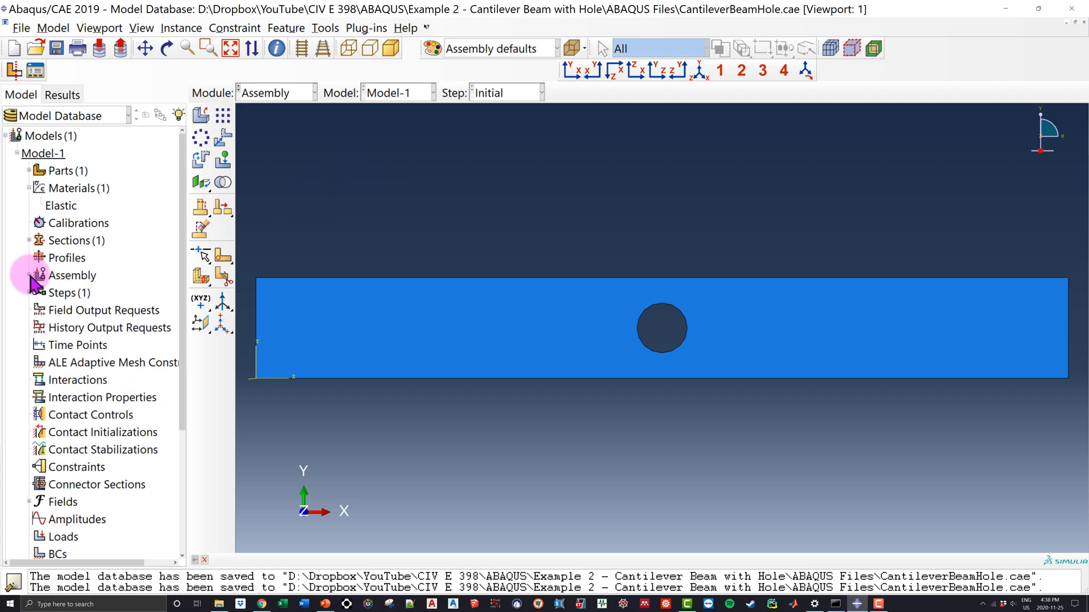
Switch to the Step module and create a Static, General step named Apply Load after the Initial step
left_click(295, 93)
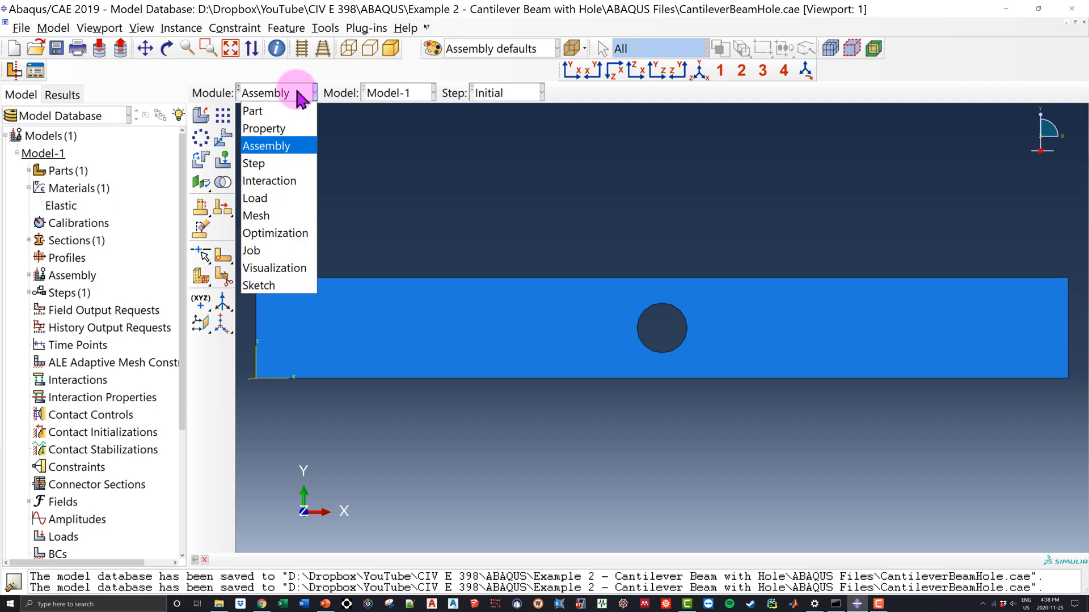
left_click(294, 165)
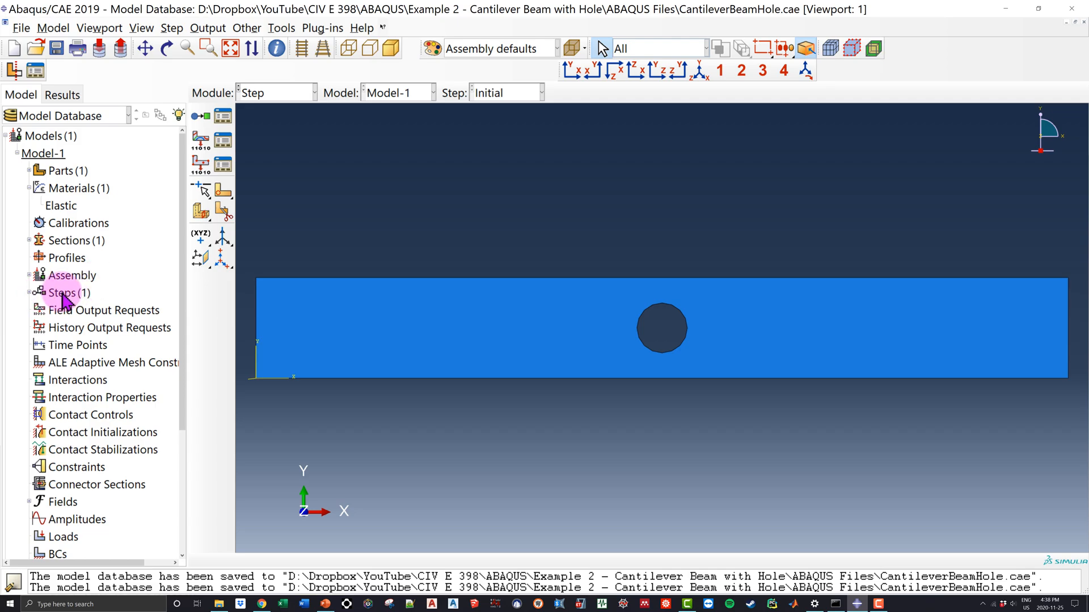
left_click(29, 293)
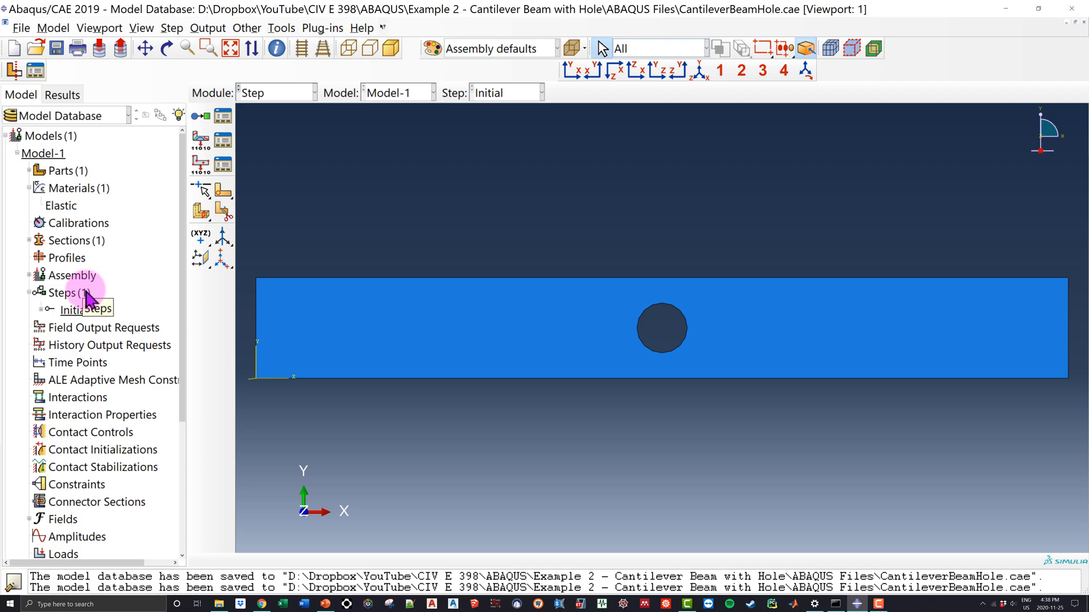
double_click(67, 299)
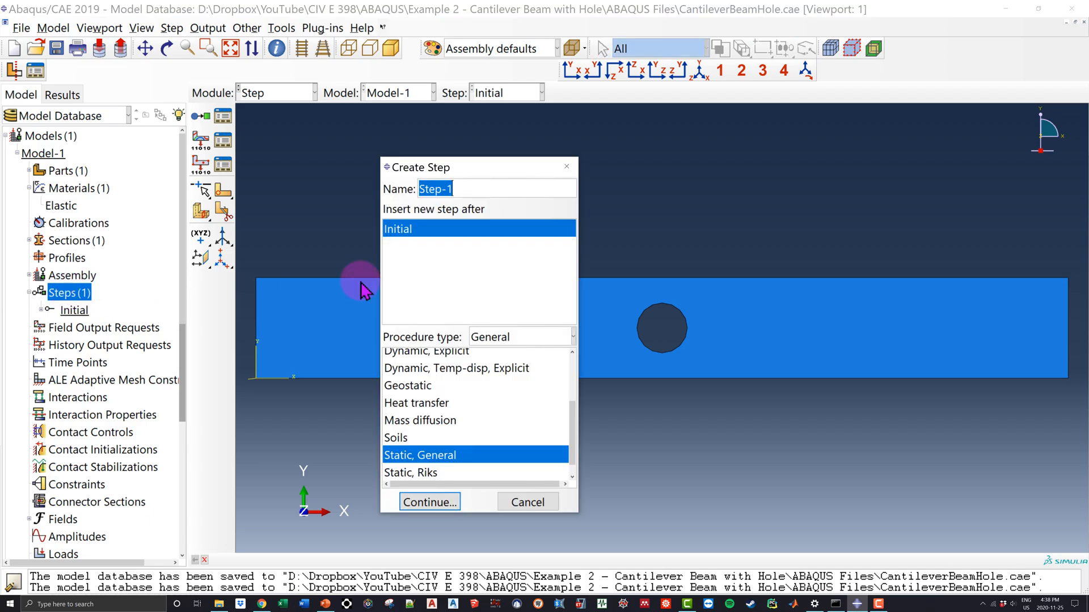
type("Apply Loa")
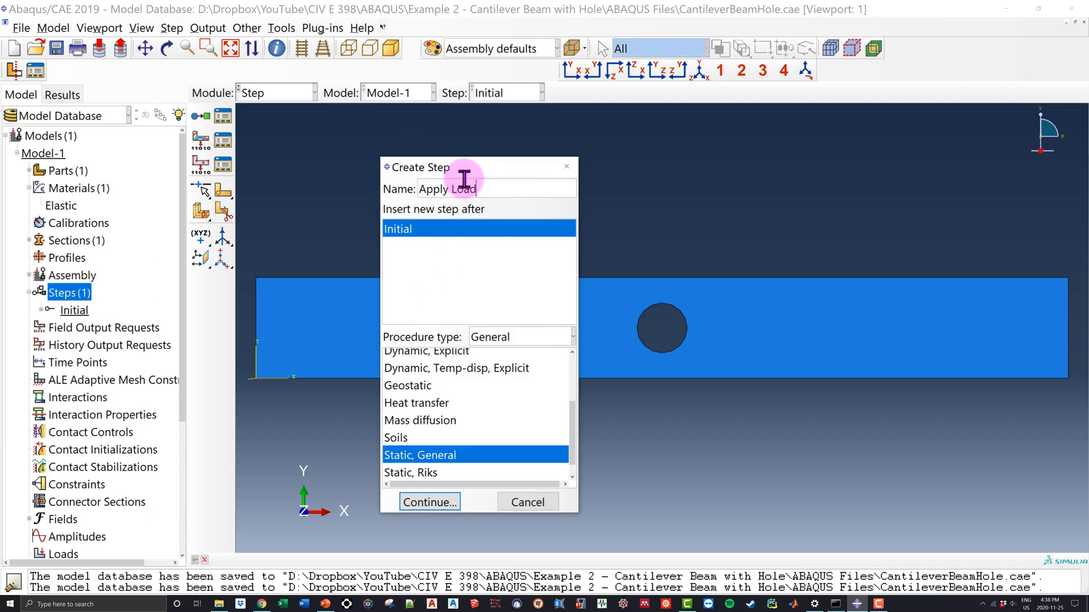
type("d")
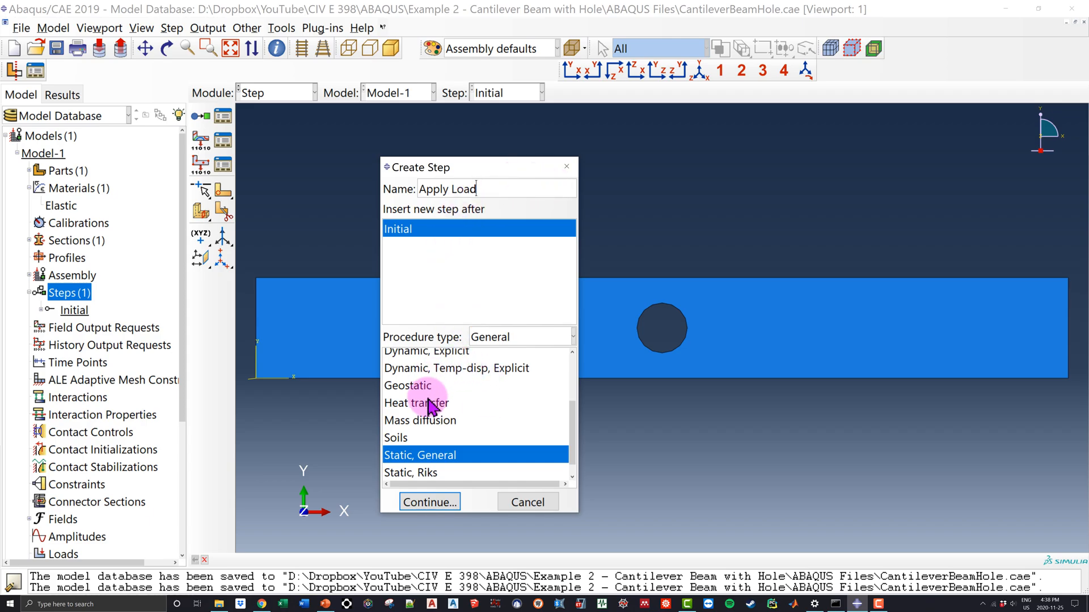
mouse_move(574, 430)
left_mouse_down()
mouse_move(566, 365)
mouse_move(570, 425)
left_mouse_up()
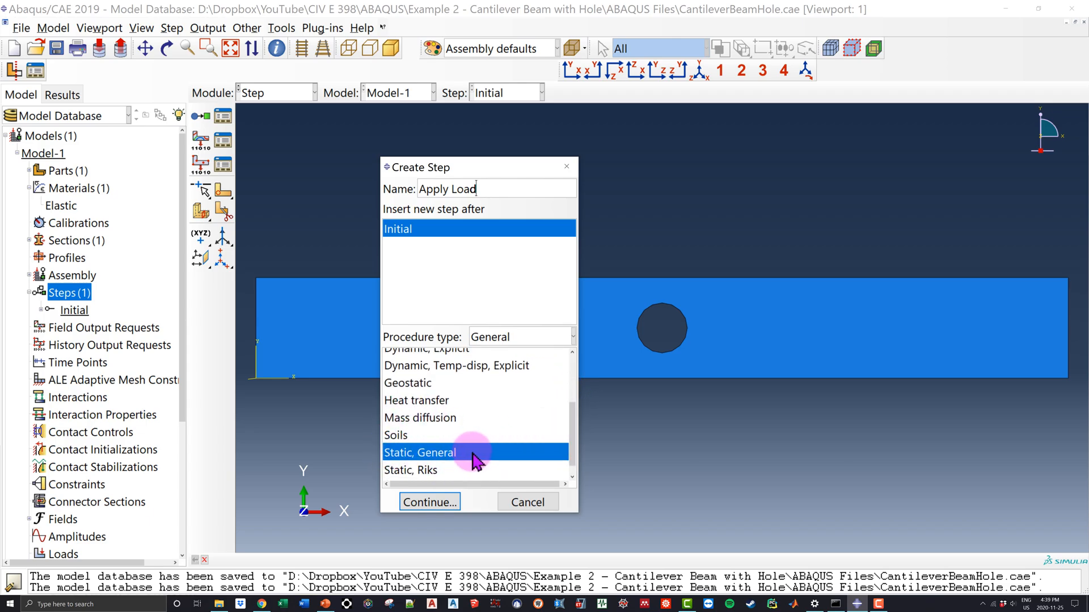
left_click_drag(573, 452, 576, 412)
scroll(572, 409, "down", 3)
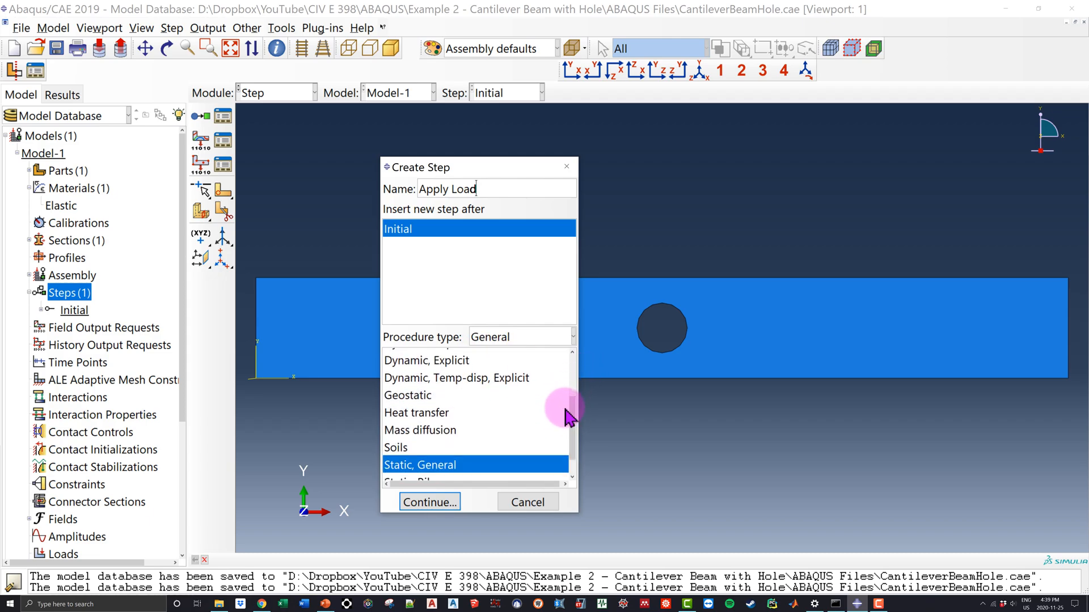
left_click(438, 503)
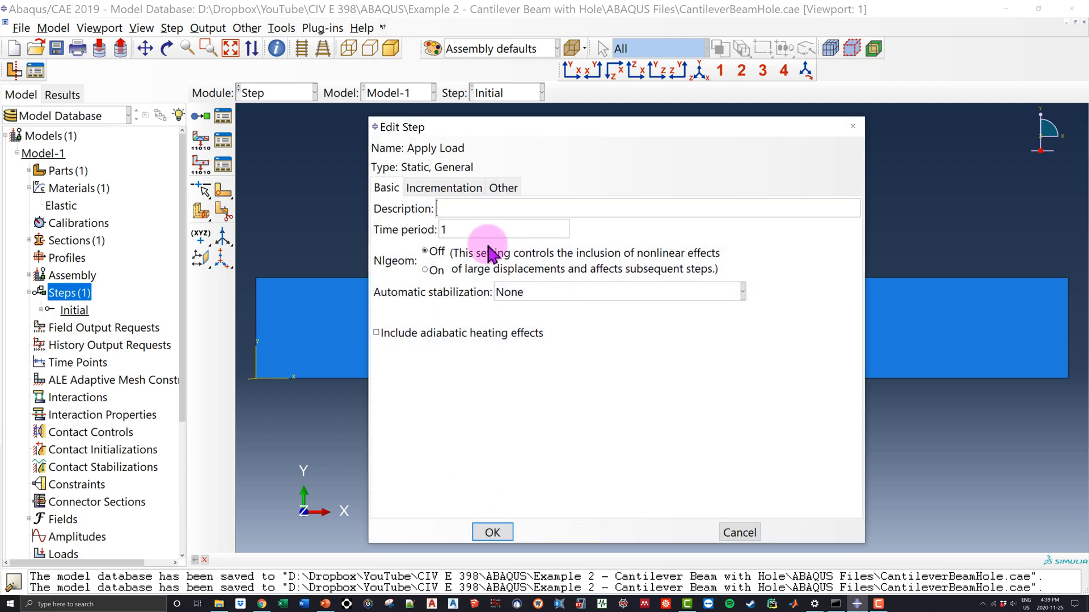
Turn Nlgeom on for the Apply Load step, review its incrementation settings, and accept the step definition
left_click_drag(496, 133, 476, 120)
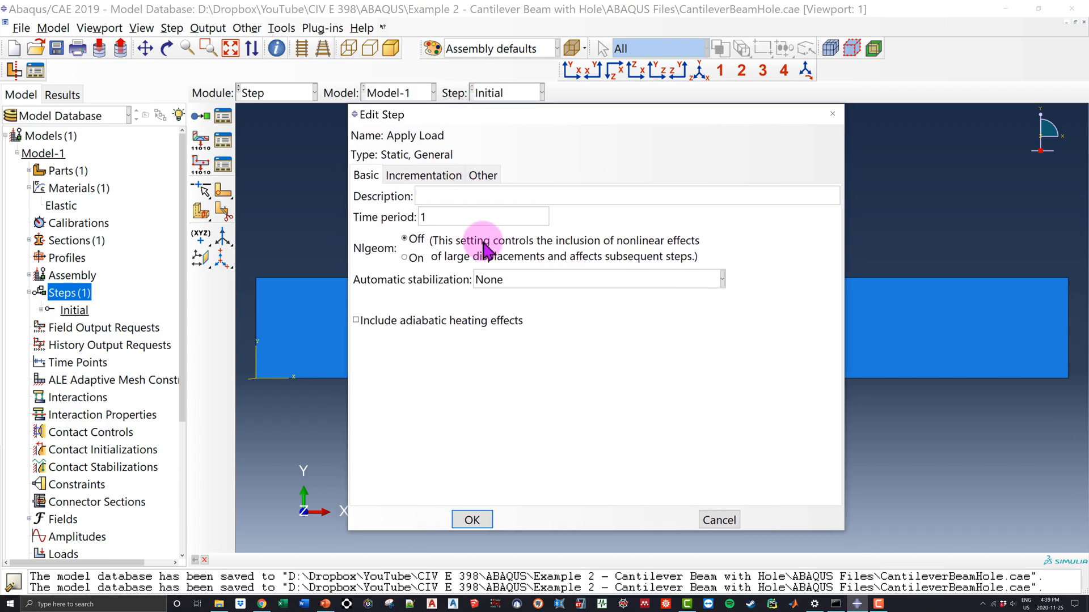
left_click(405, 258)
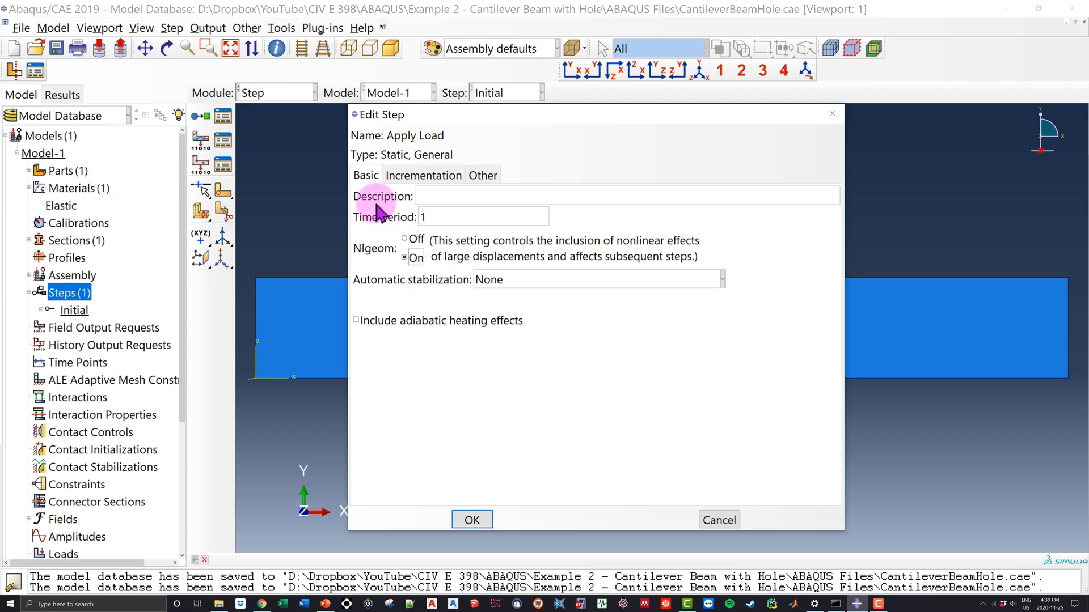
left_click(401, 181)
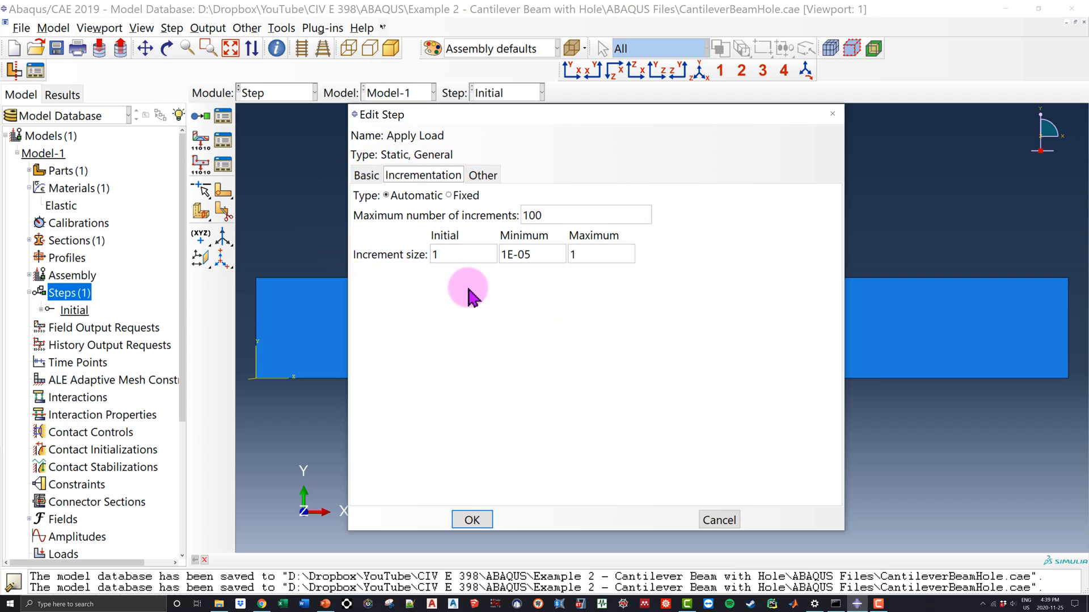
left_click(366, 175)
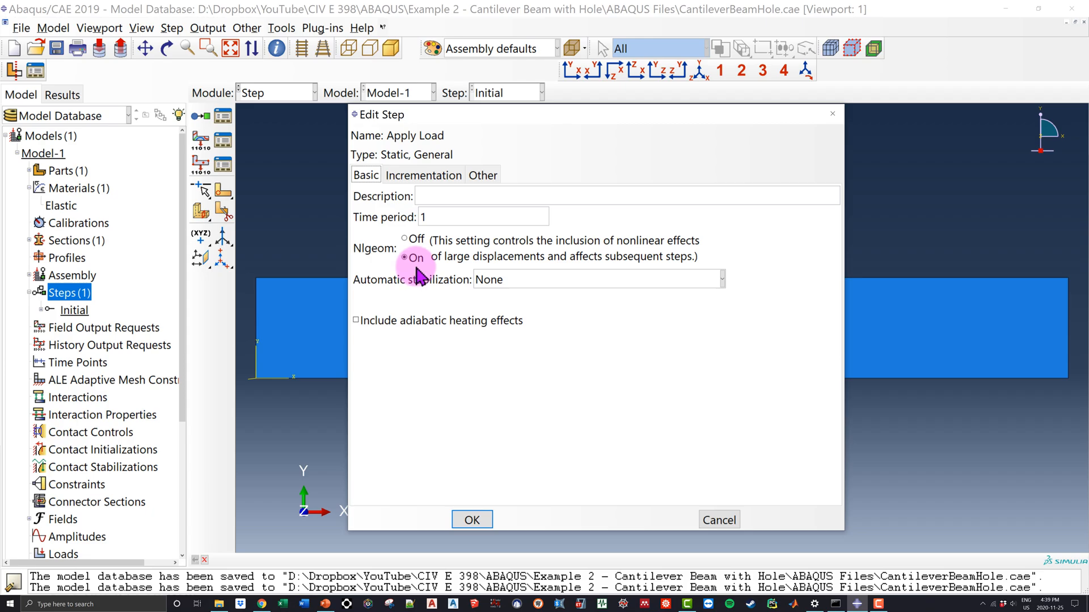
left_click(477, 521)
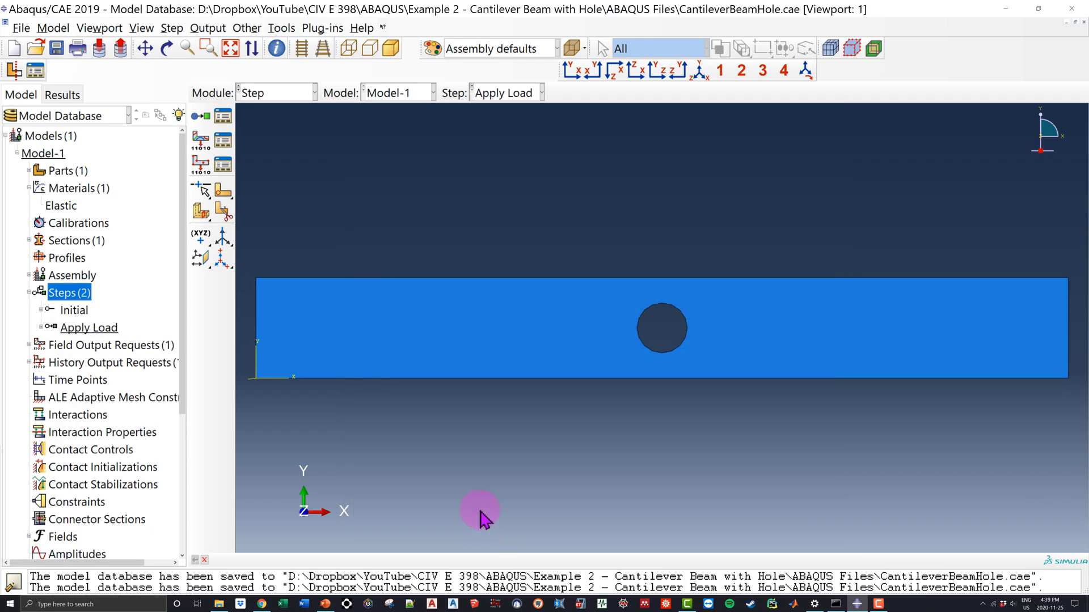
left_click(79, 295)
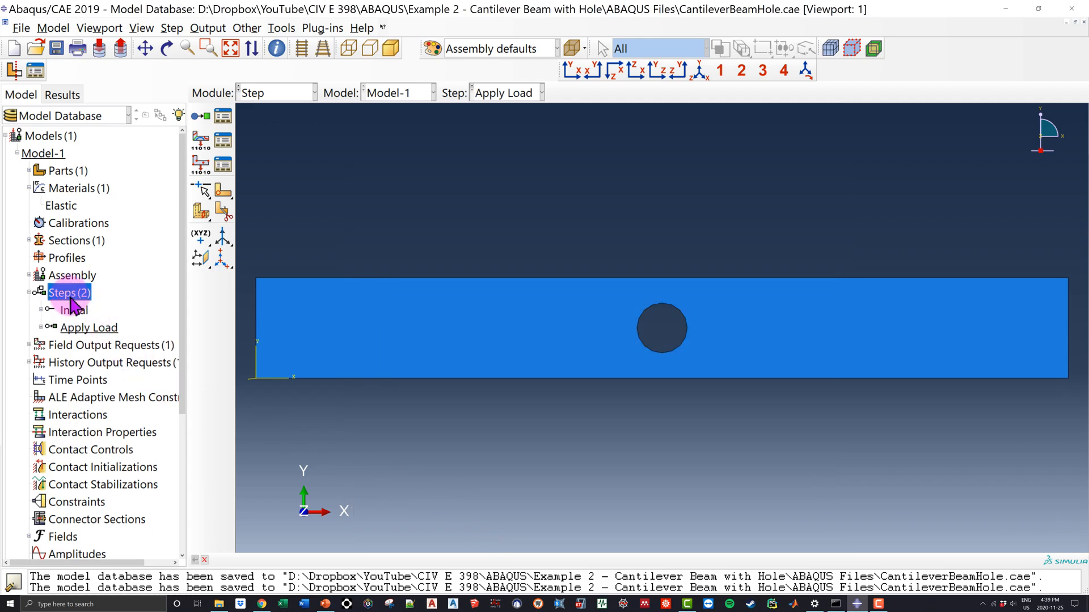
left_click(82, 312)
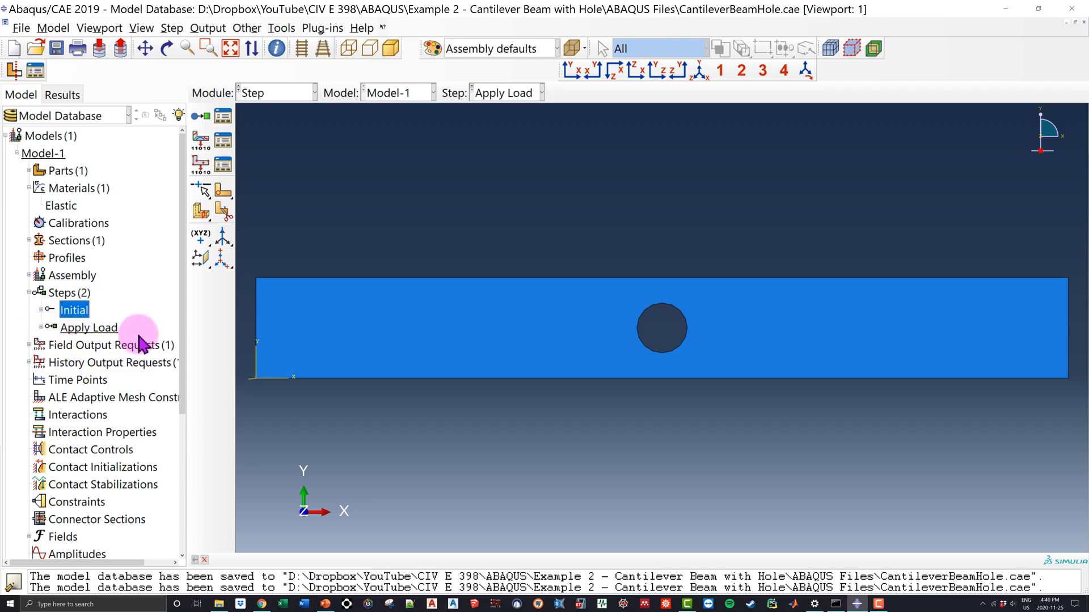
mouse_move(117, 340)
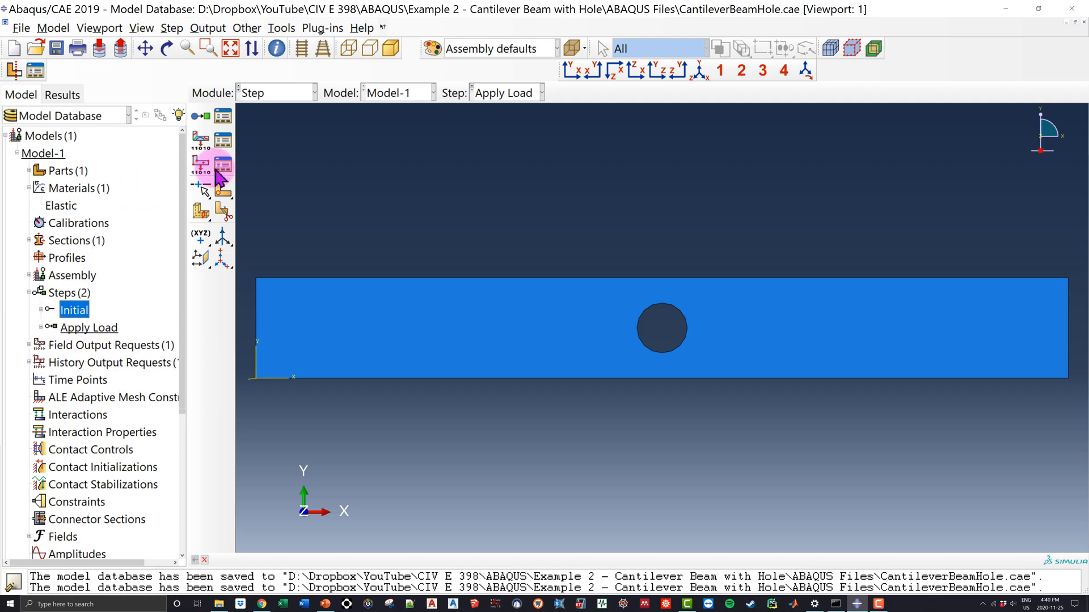
left_click(269, 92)
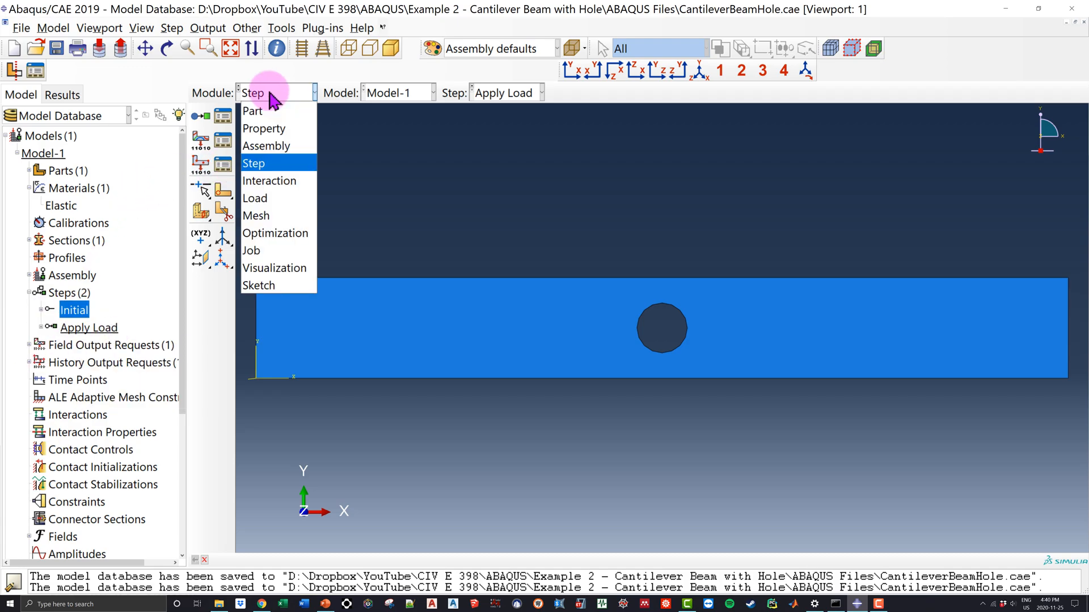
left_click(292, 187)
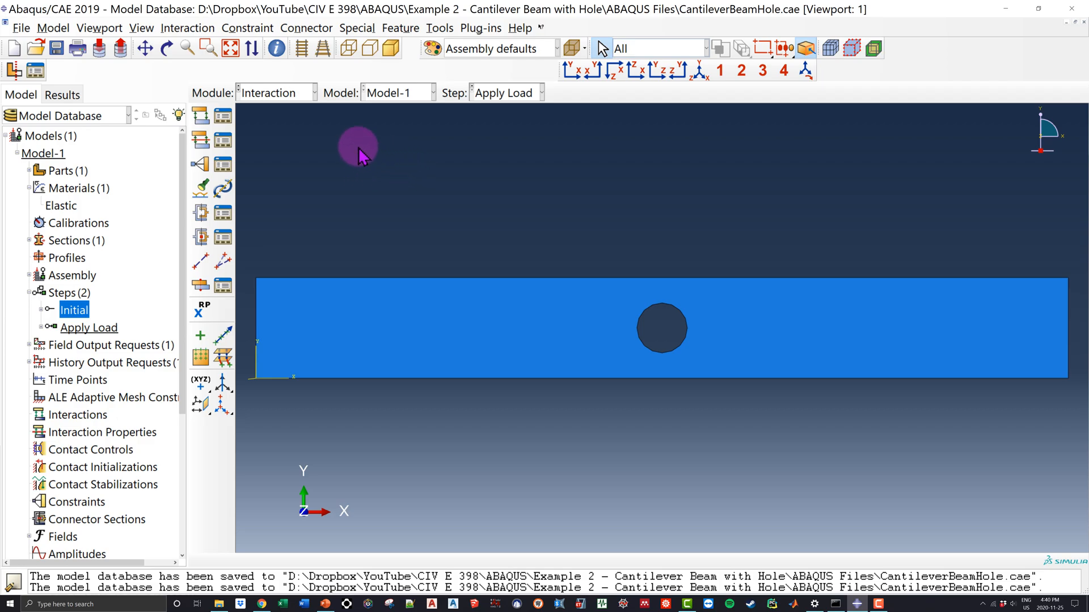
Switch to the Load module and start a mechanical Concentrated force load named Point Load in the Apply Load step
left_click(278, 93)
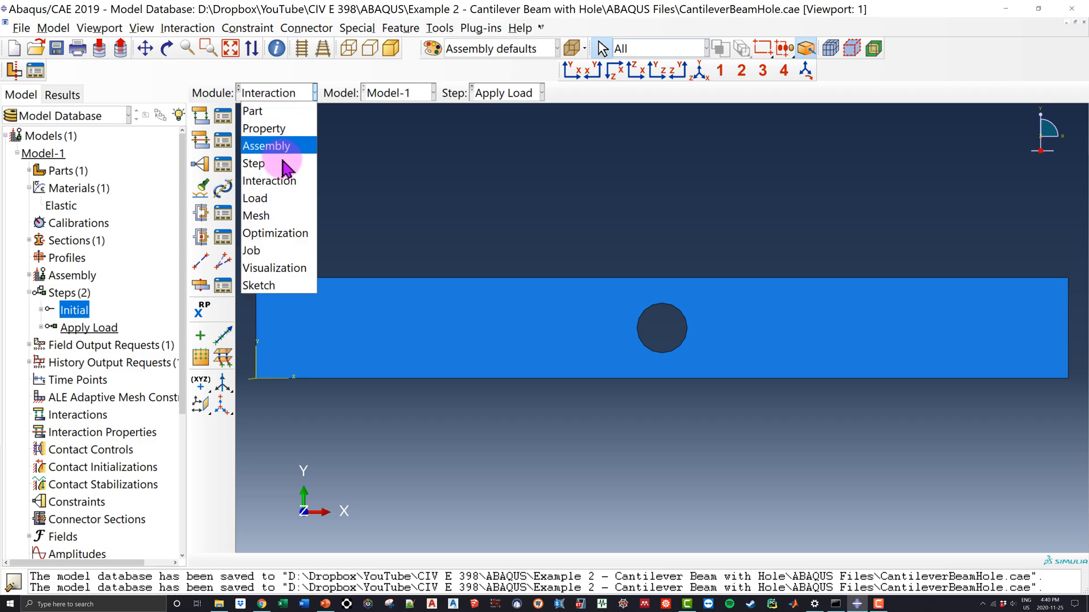
left_click(294, 205)
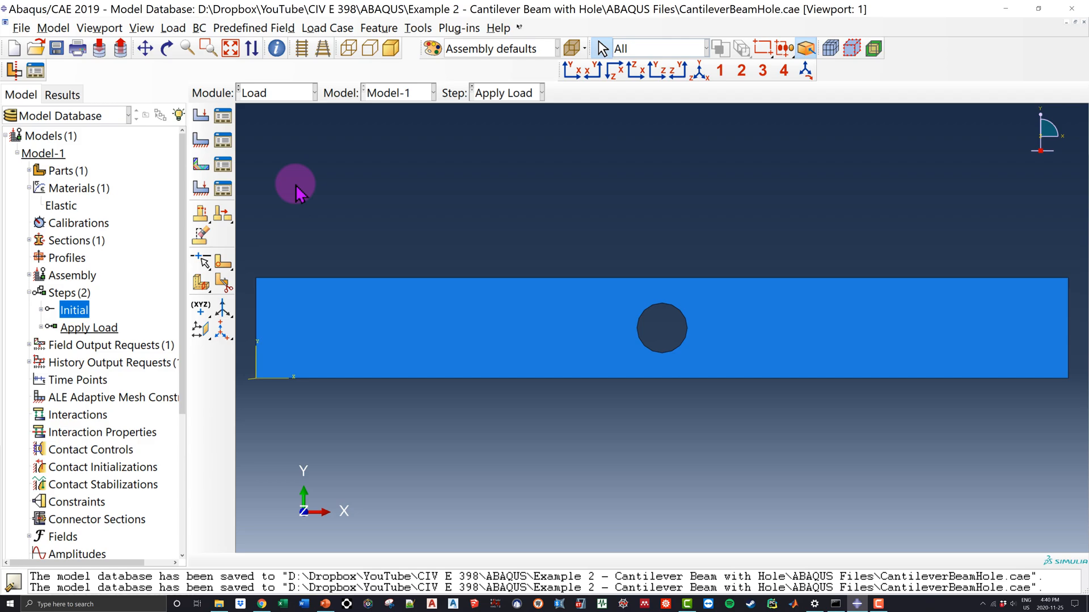
scroll(107, 237, "down", 2)
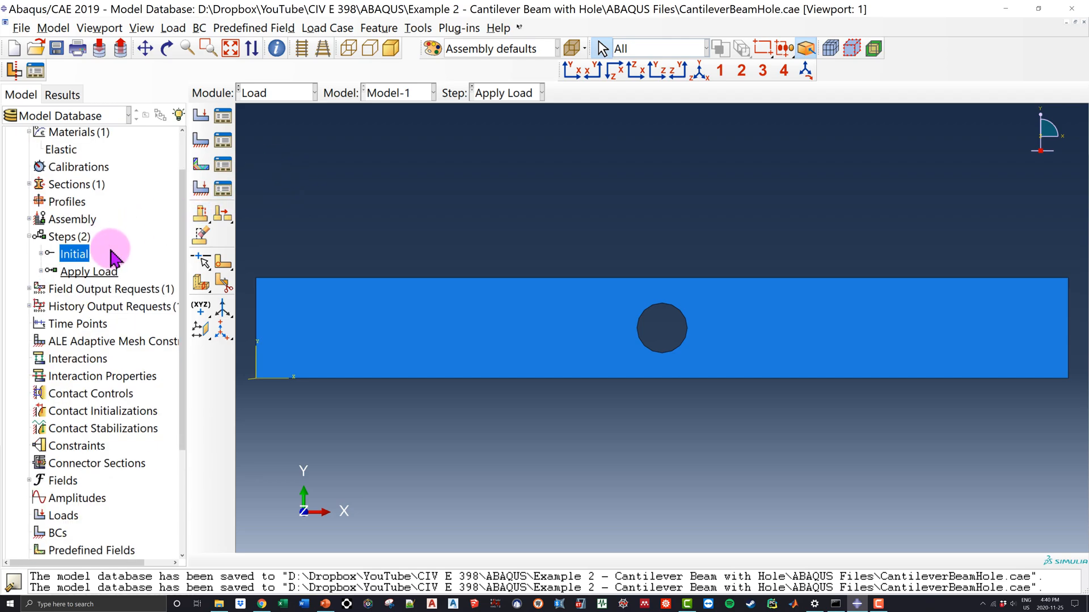
scroll(74, 272, "down", 3)
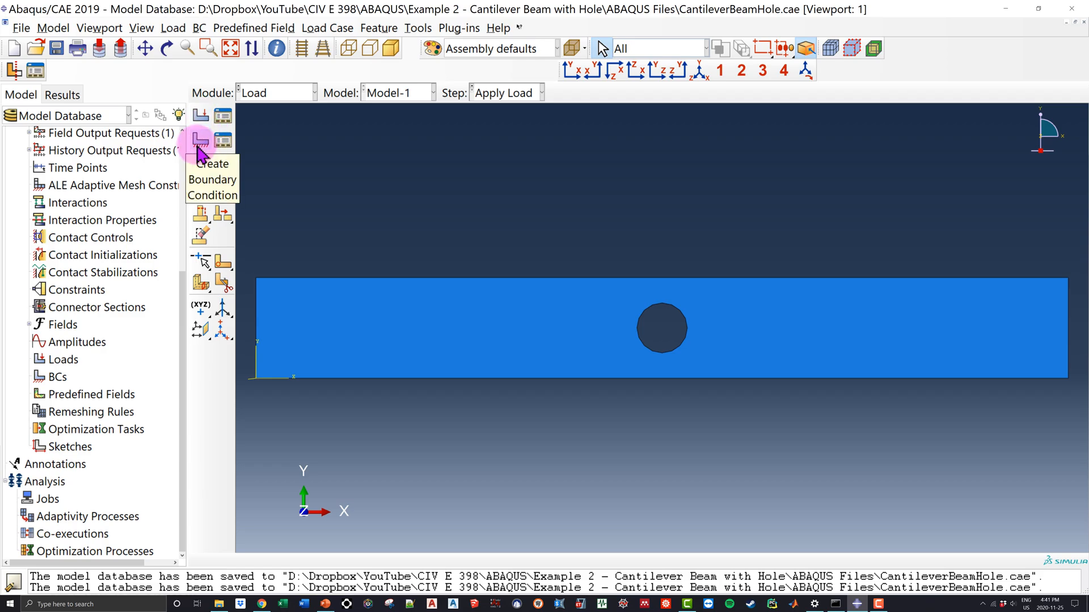
left_click(200, 115)
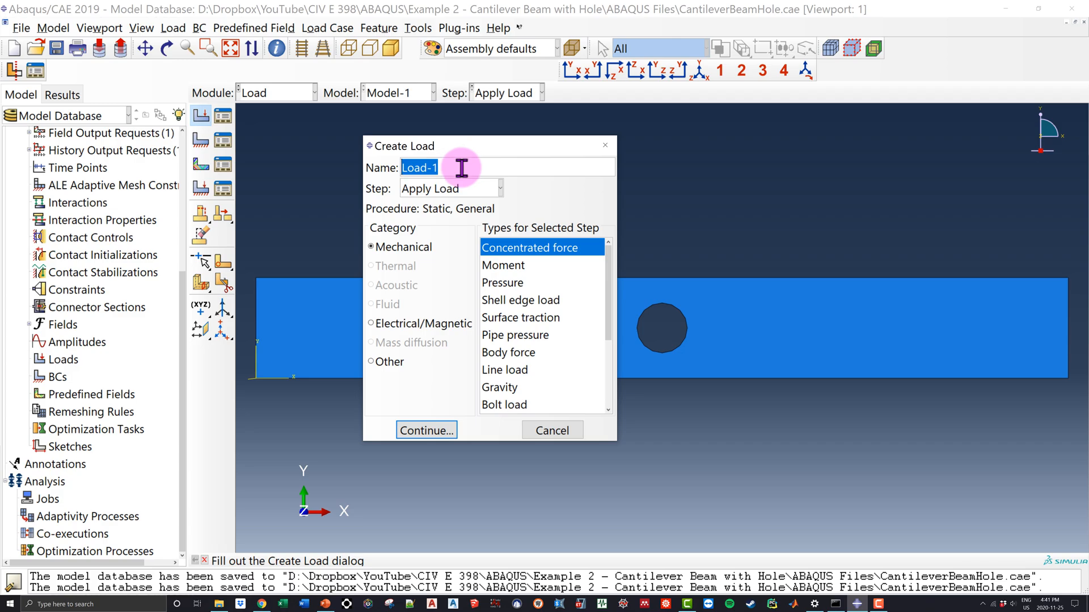
type("Point Loa")
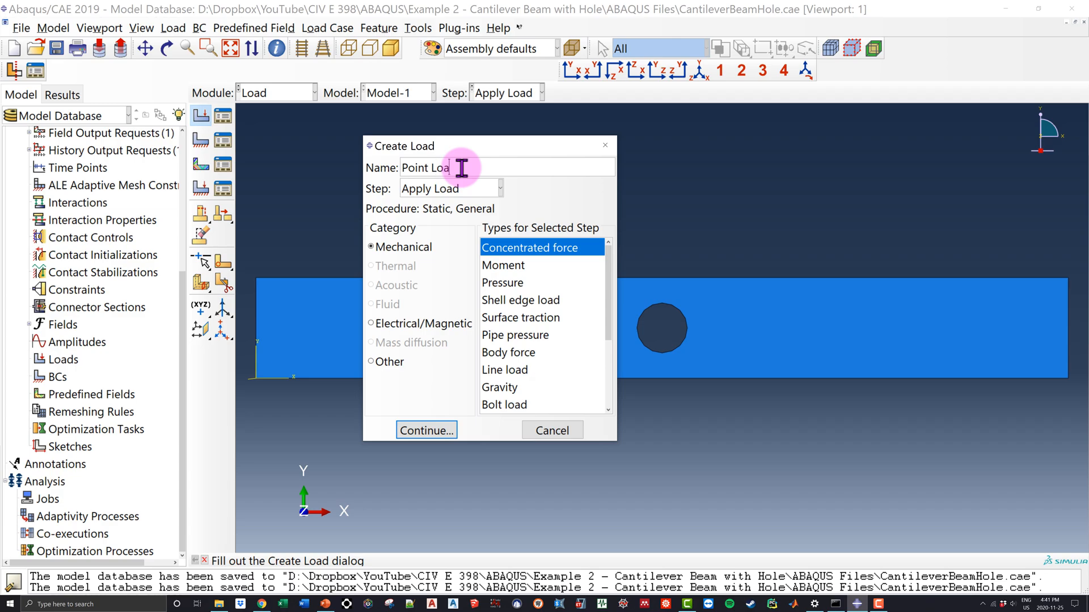
type("d")
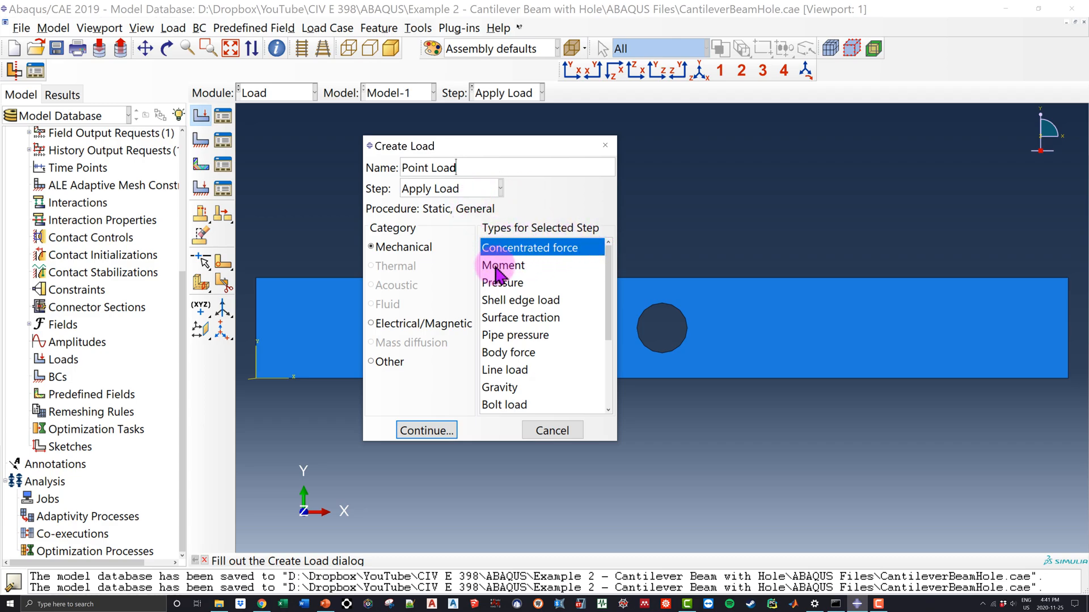
left_click(447, 432)
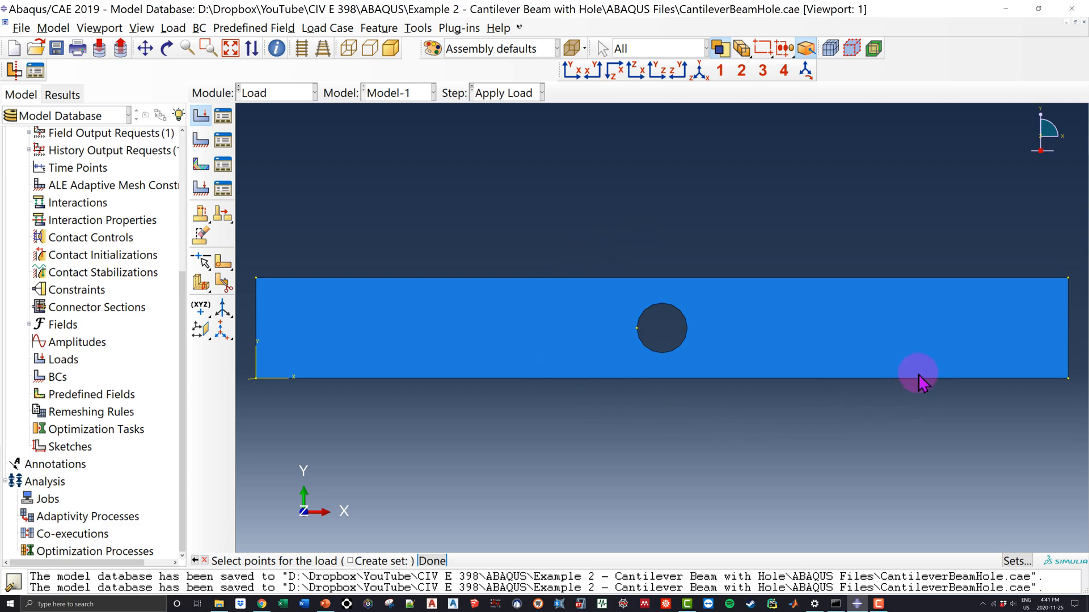
Apply the point load to the beam's upper-right corner, without creating a set, with CF1 0 and CF2 -200000
left_click(1068, 278)
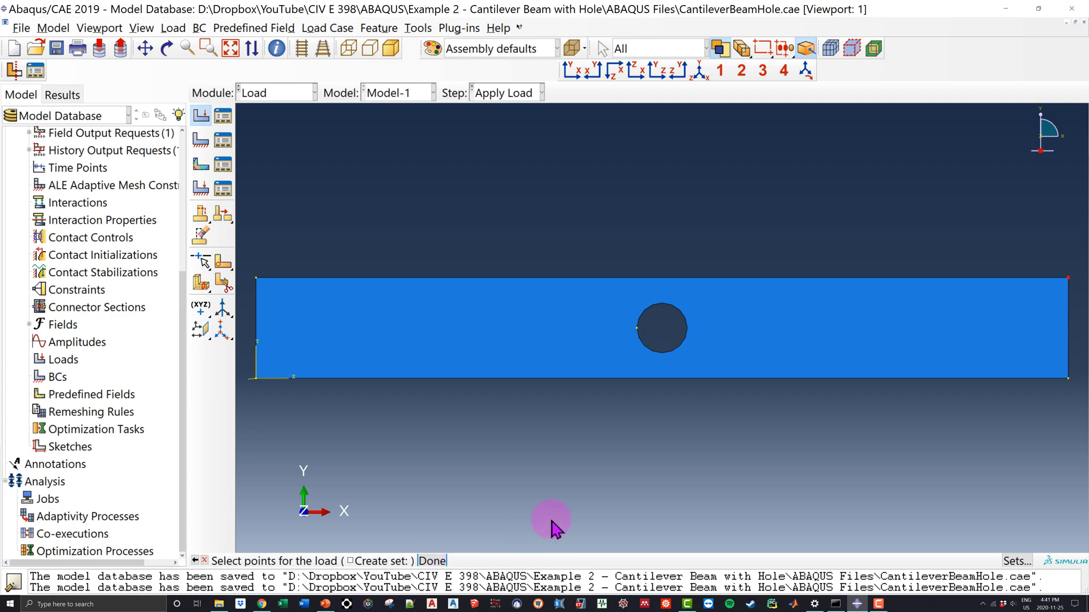
left_click(432, 561)
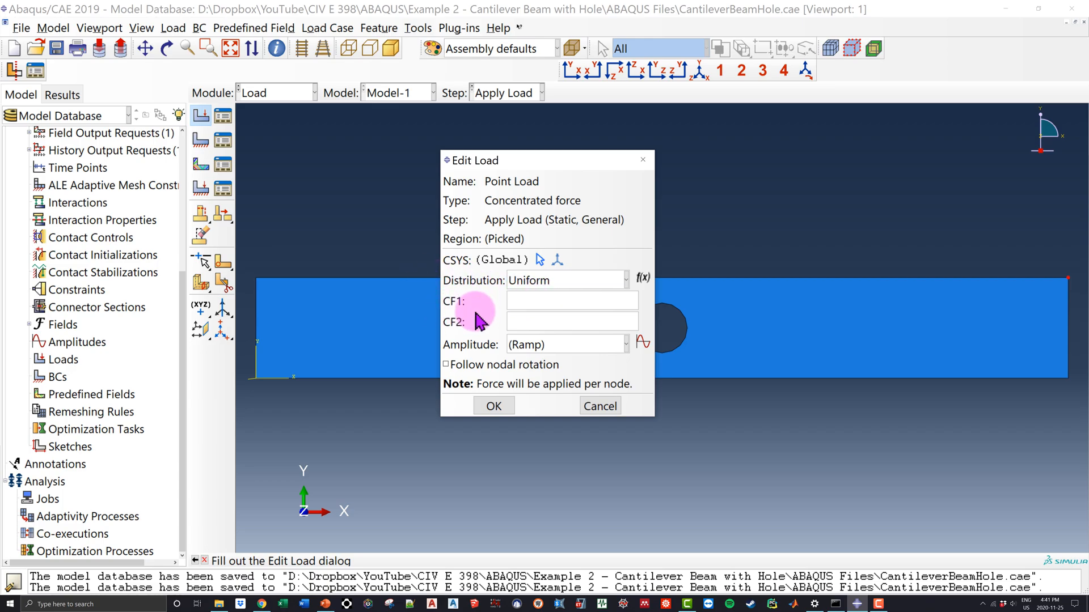
left_click(532, 307)
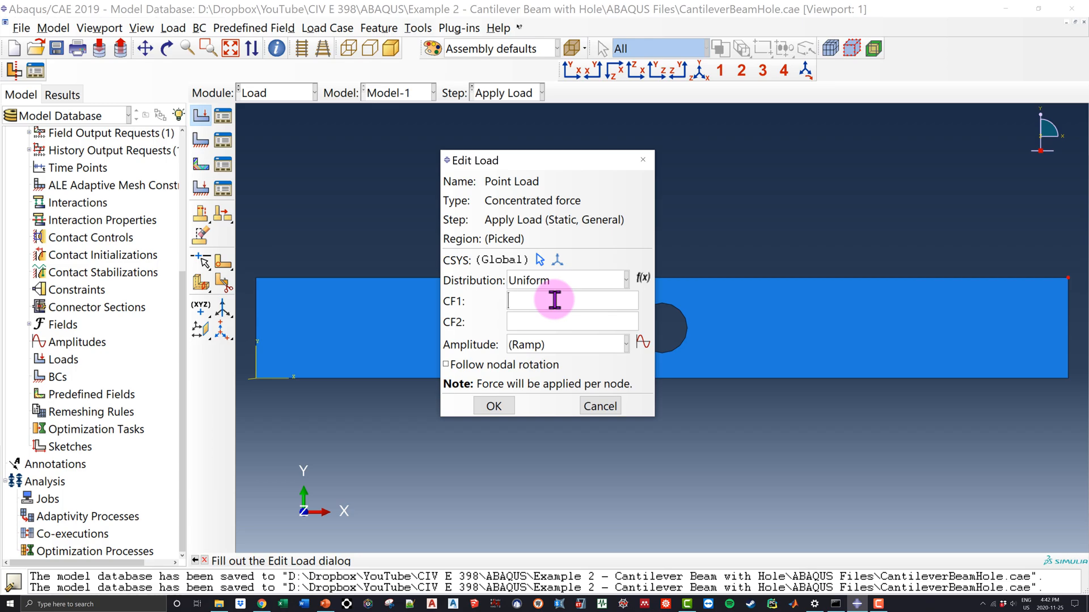
left_click(539, 323)
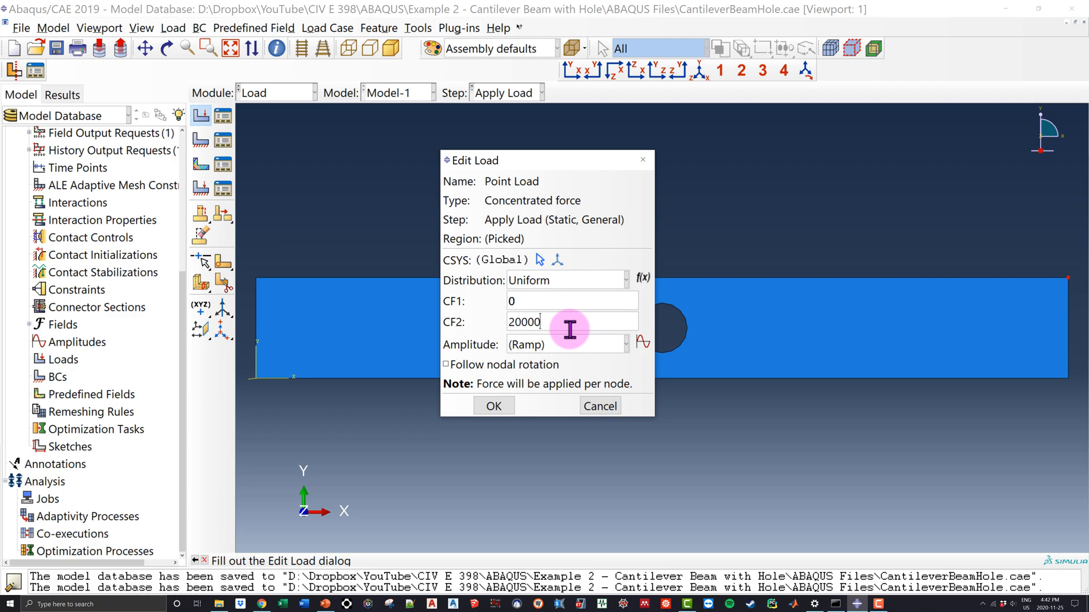
left_click(511, 326)
type("-")
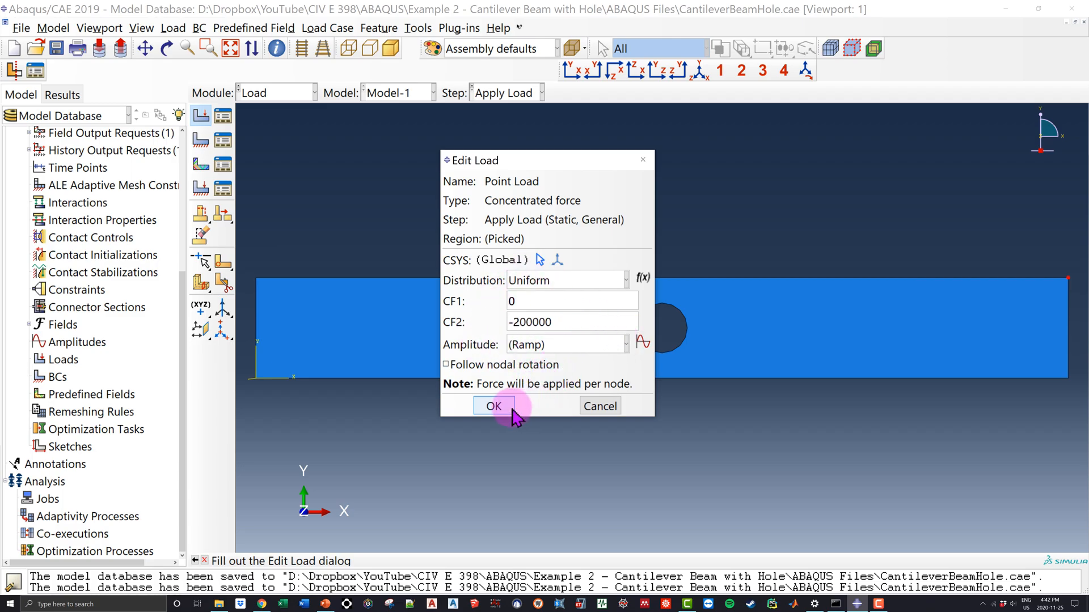
left_click(494, 406)
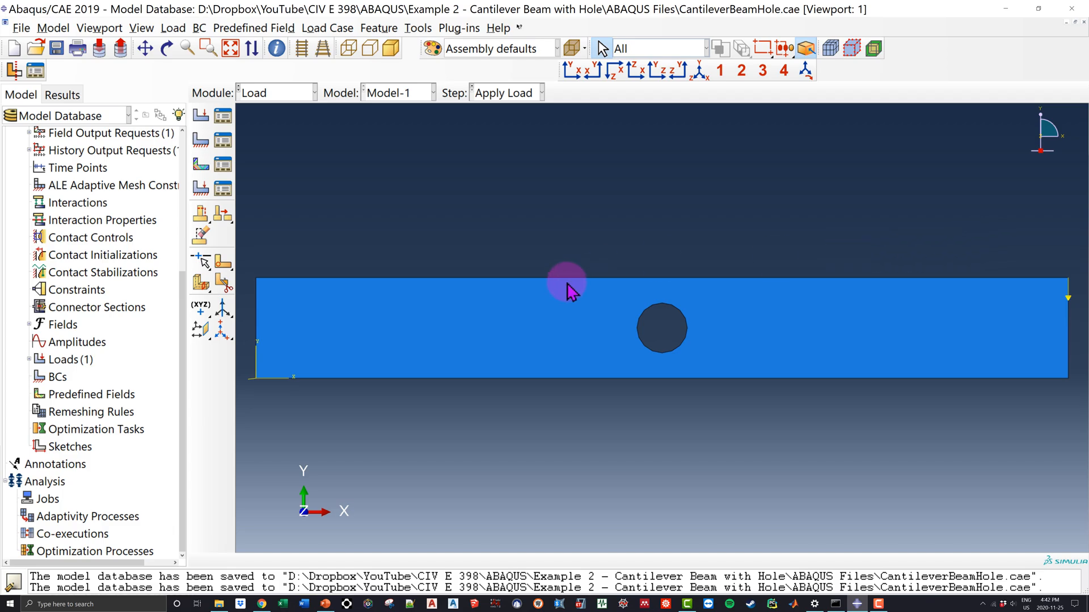
Start a mechanical Displacement/Rotation boundary condition named Fixed End in the Initial step
double_click(58, 381)
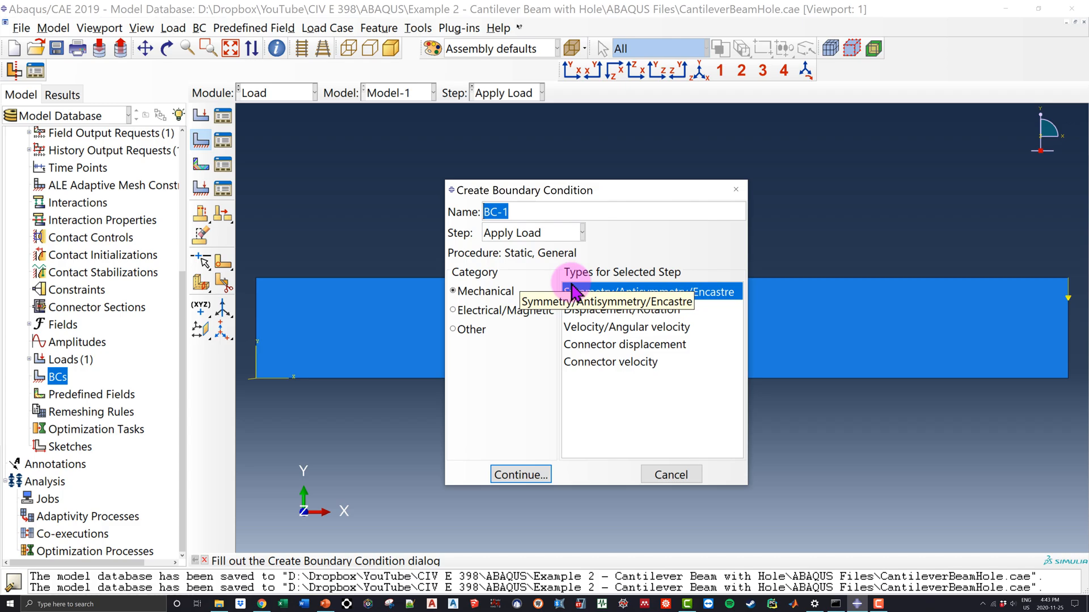
left_click(524, 232)
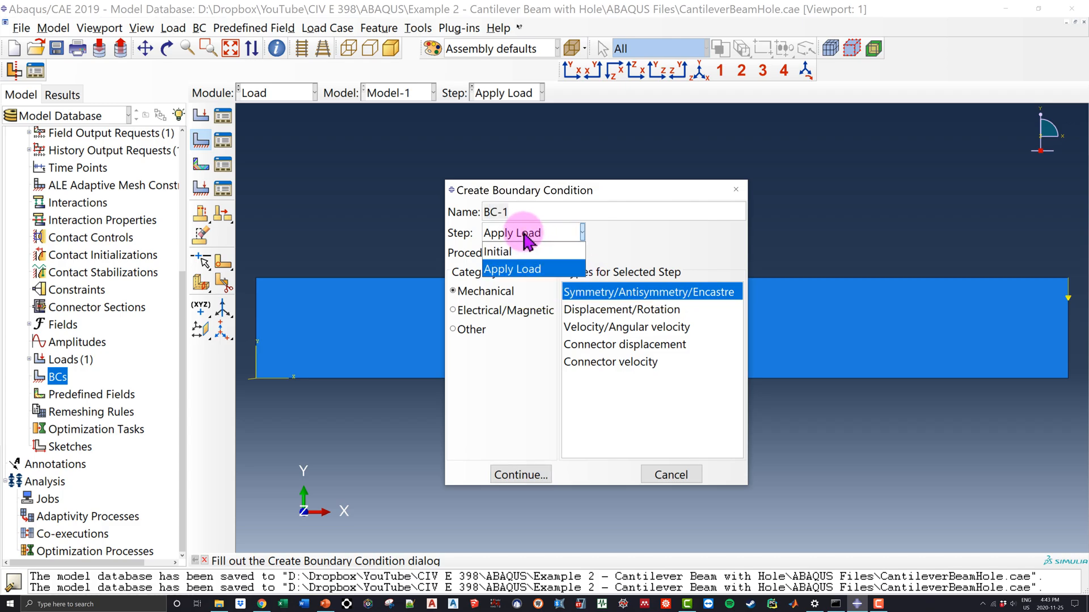
left_click(513, 251)
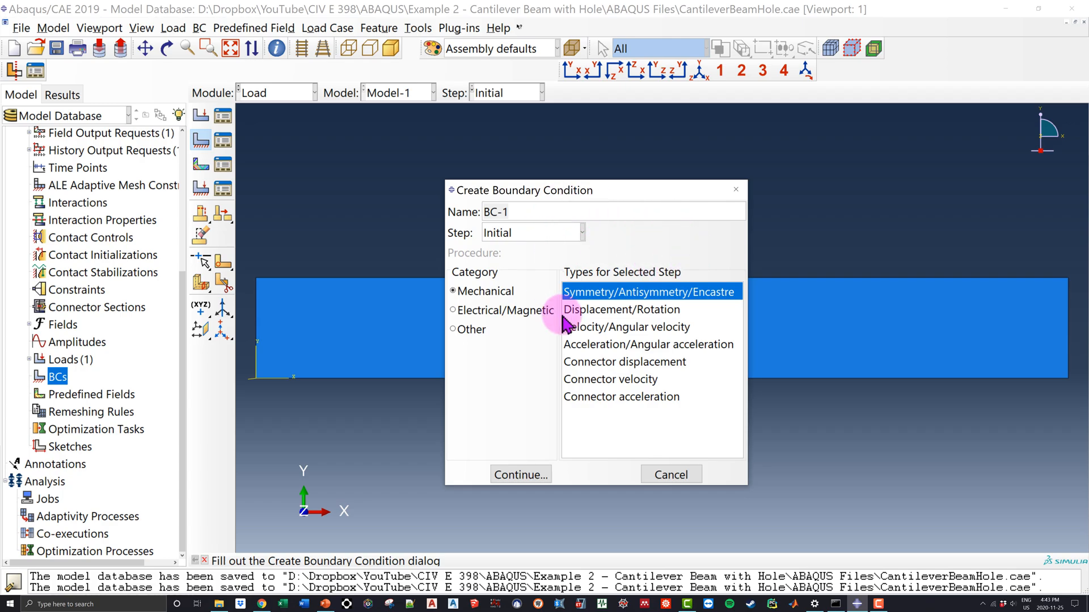
double_click(516, 209)
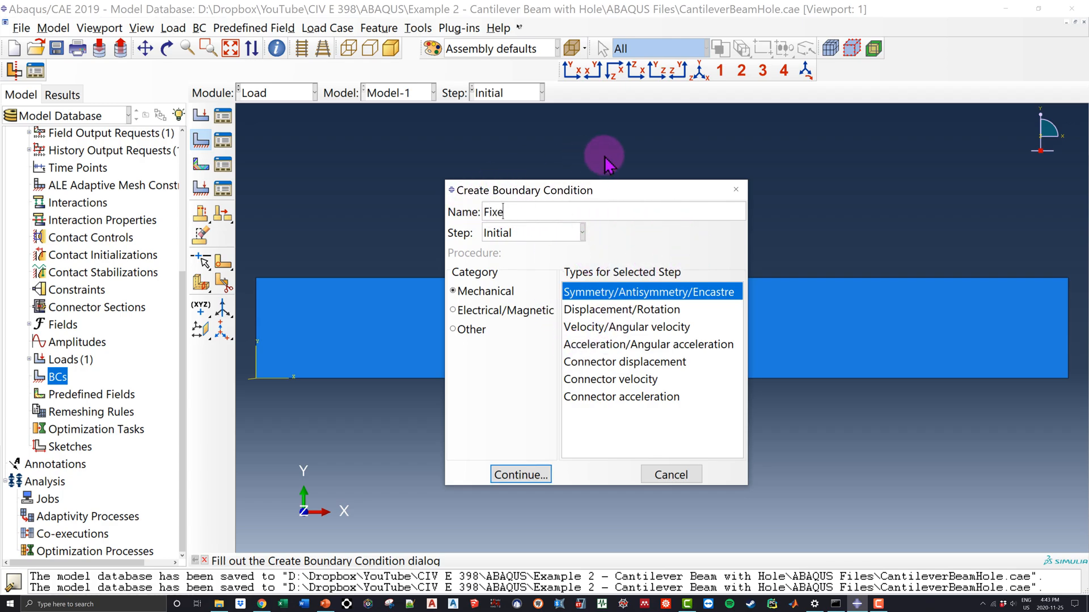
type("d End")
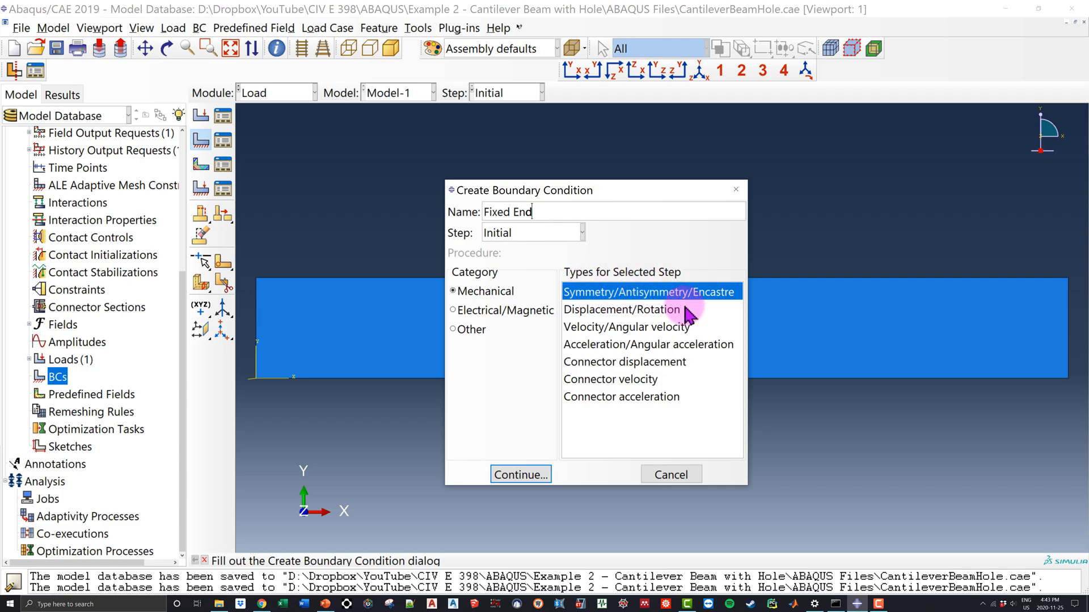
left_click(645, 310)
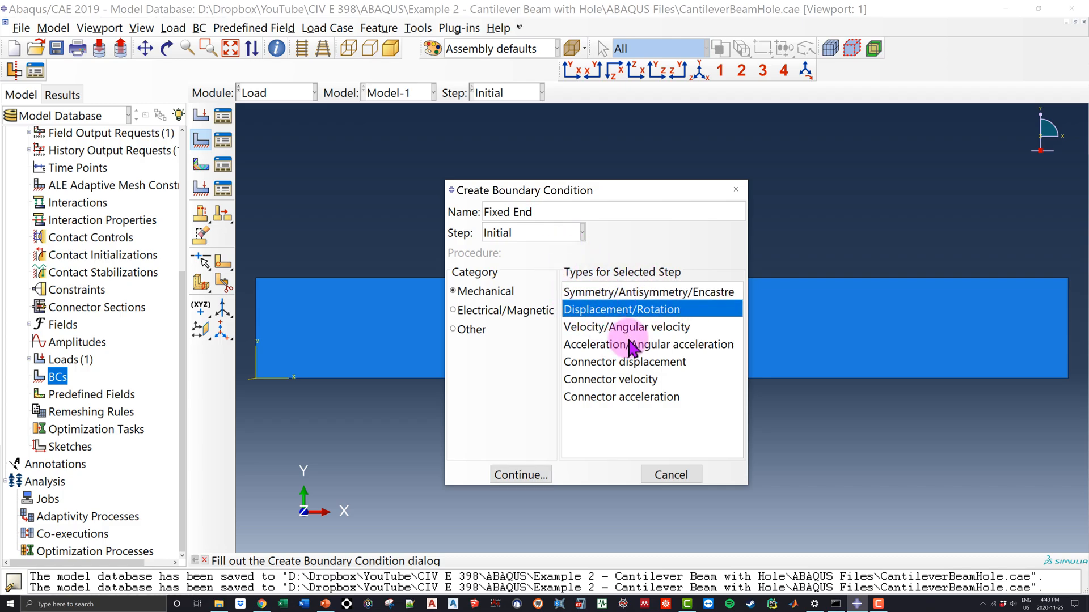
left_click(530, 479)
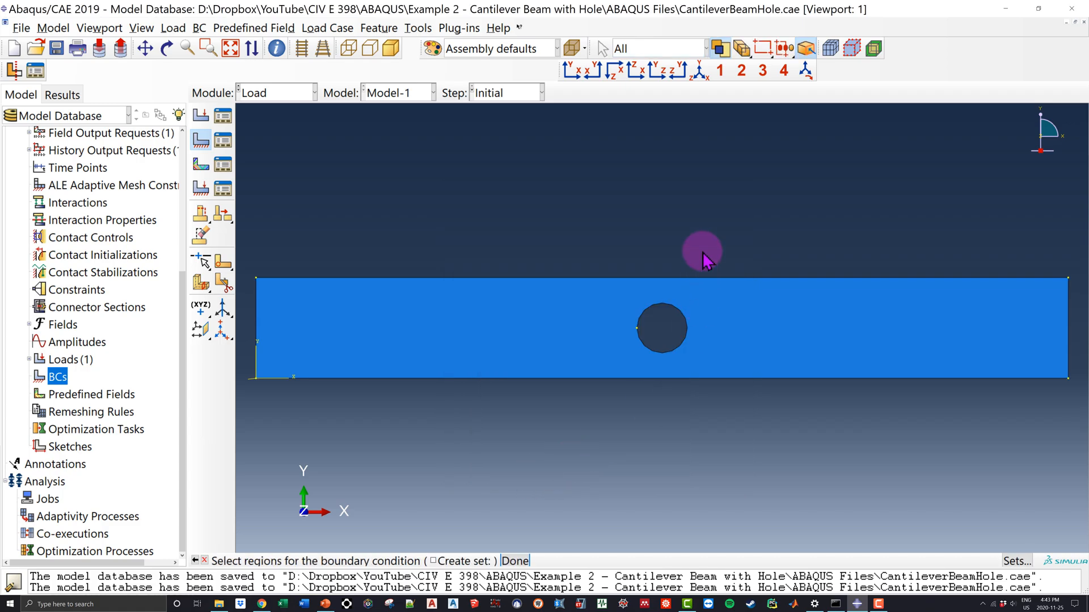
Apply the Fixed End condition to the beam's left vertical edge, without creating a set, constraining U1 and U2 but not UR3
left_click(589, 310)
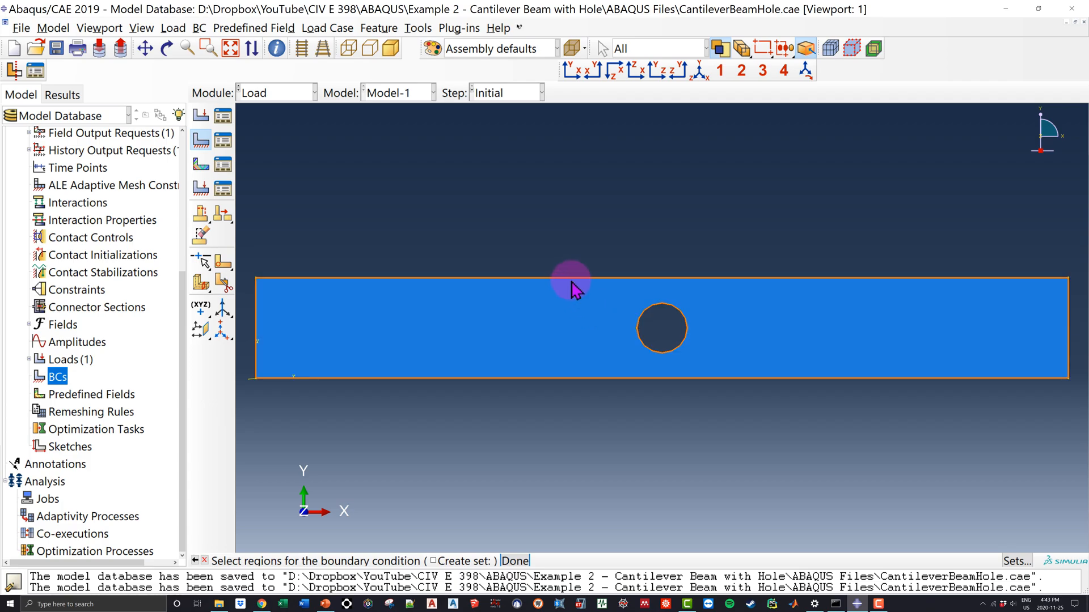
left_click(258, 313)
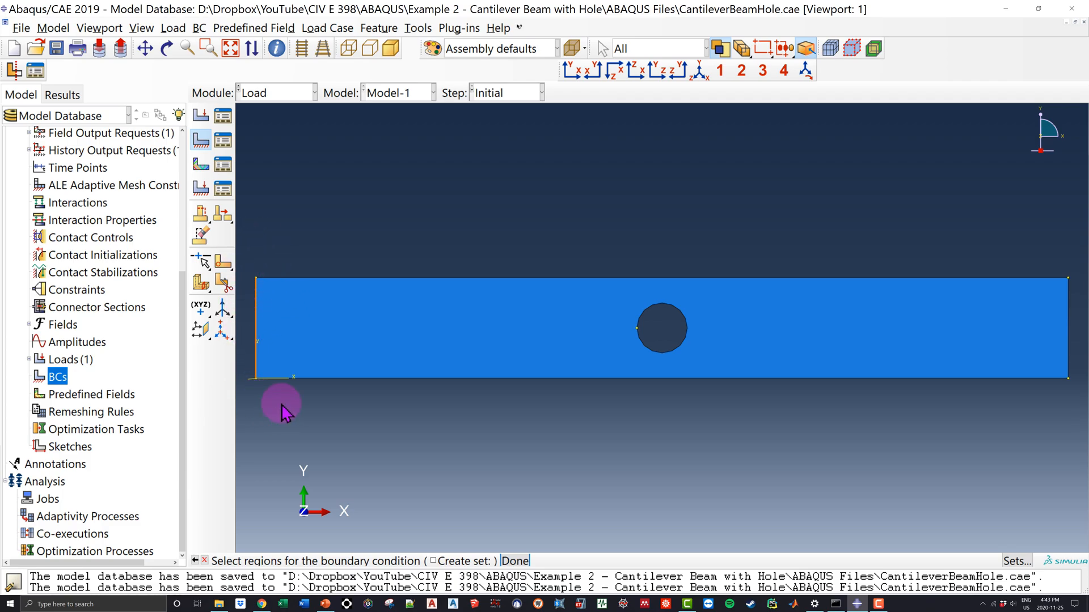
left_click(515, 561)
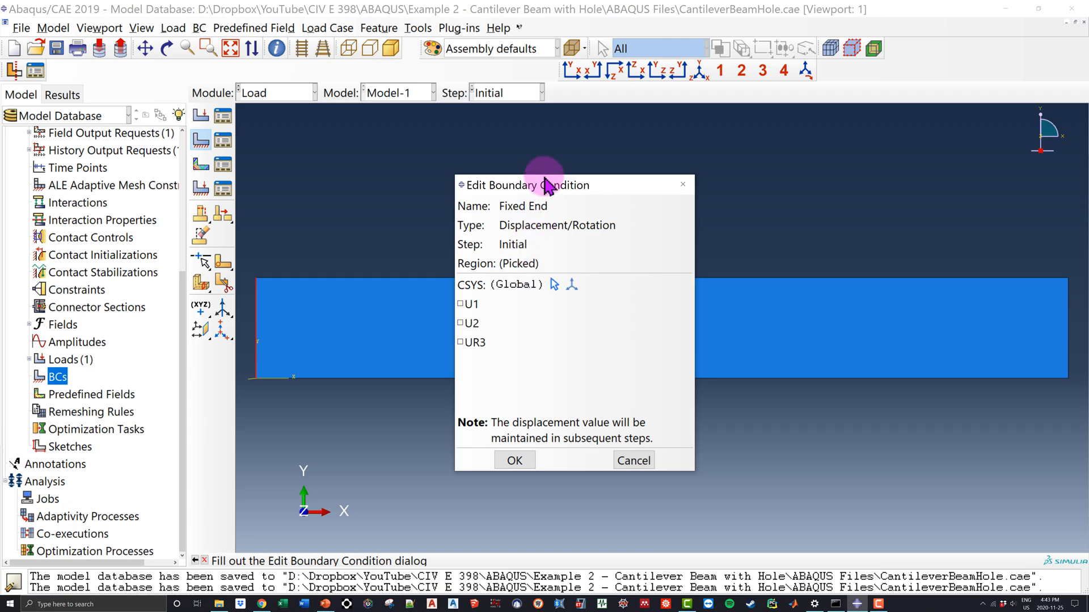
left_click_drag(550, 182, 551, 173)
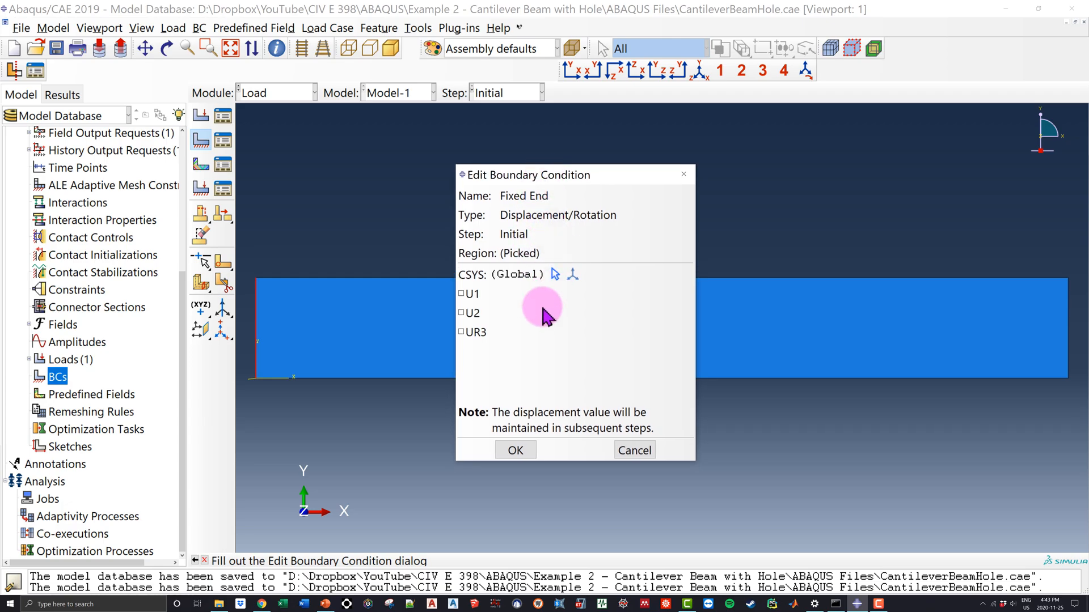
left_click(462, 296)
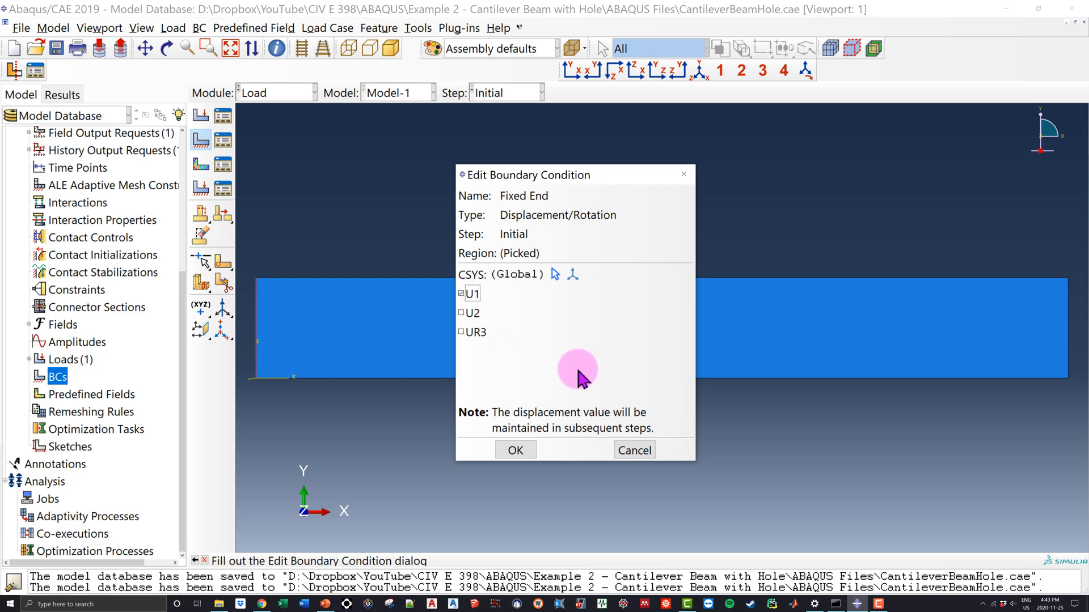
left_click(461, 314)
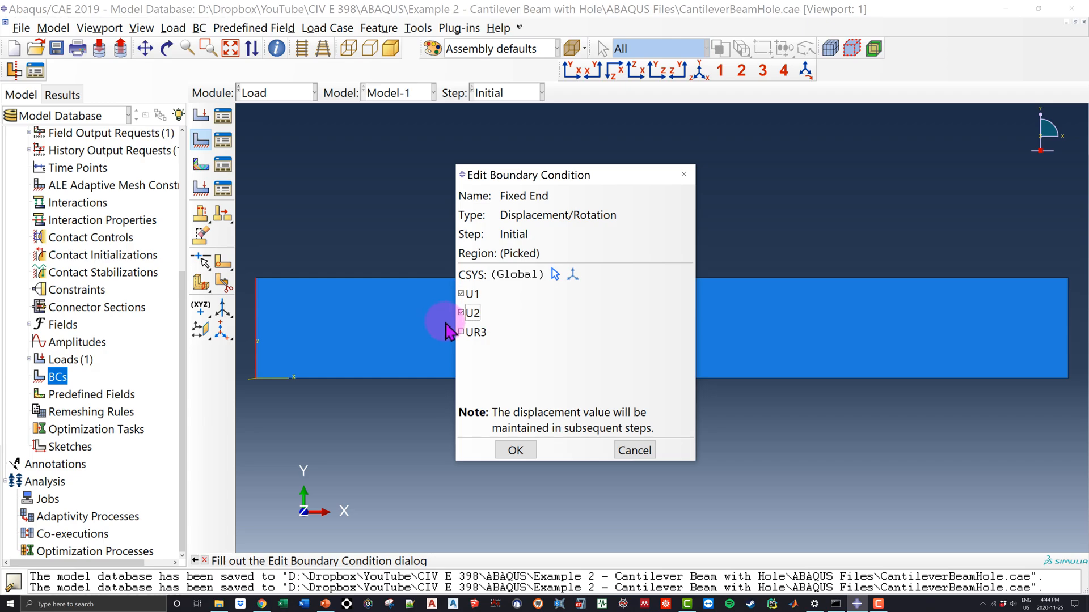
left_click(462, 333)
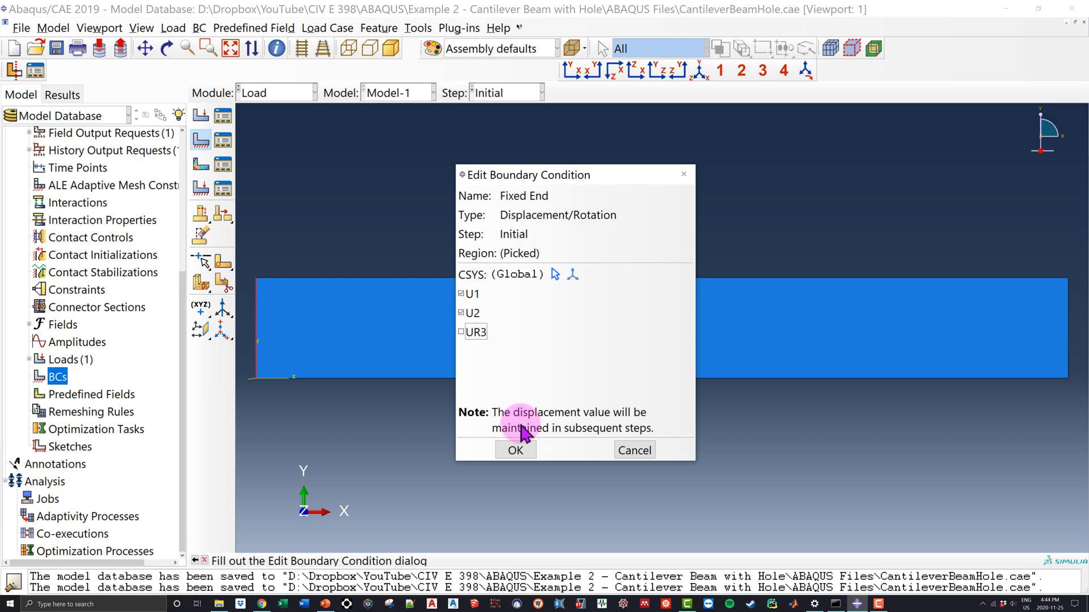
left_click(514, 449)
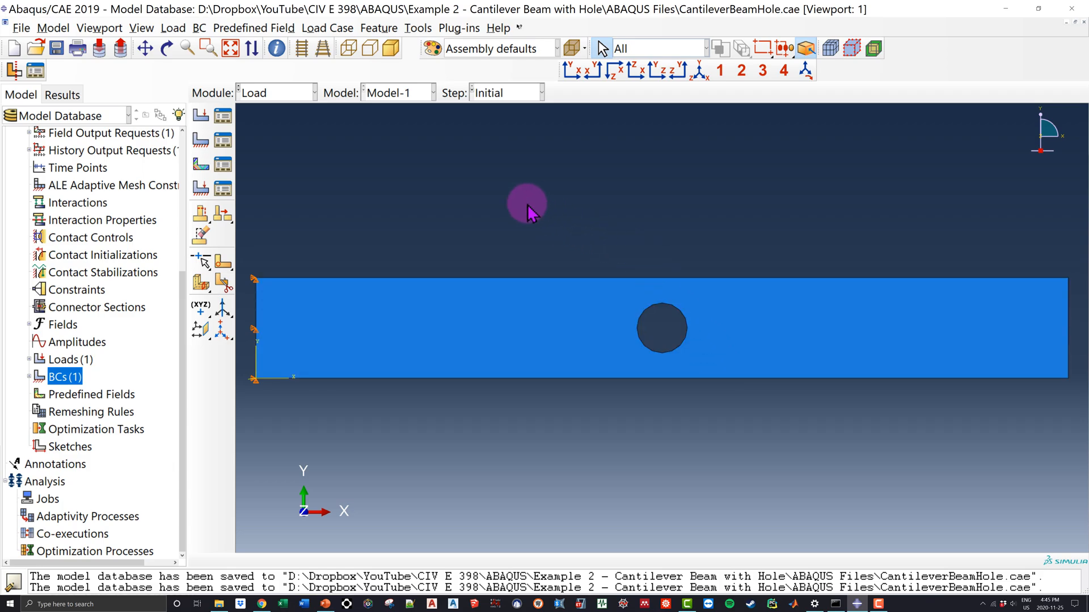
Switch to the Mesh module and make the Beam part, rather than the assembly, the object for meshing
left_click(281, 95)
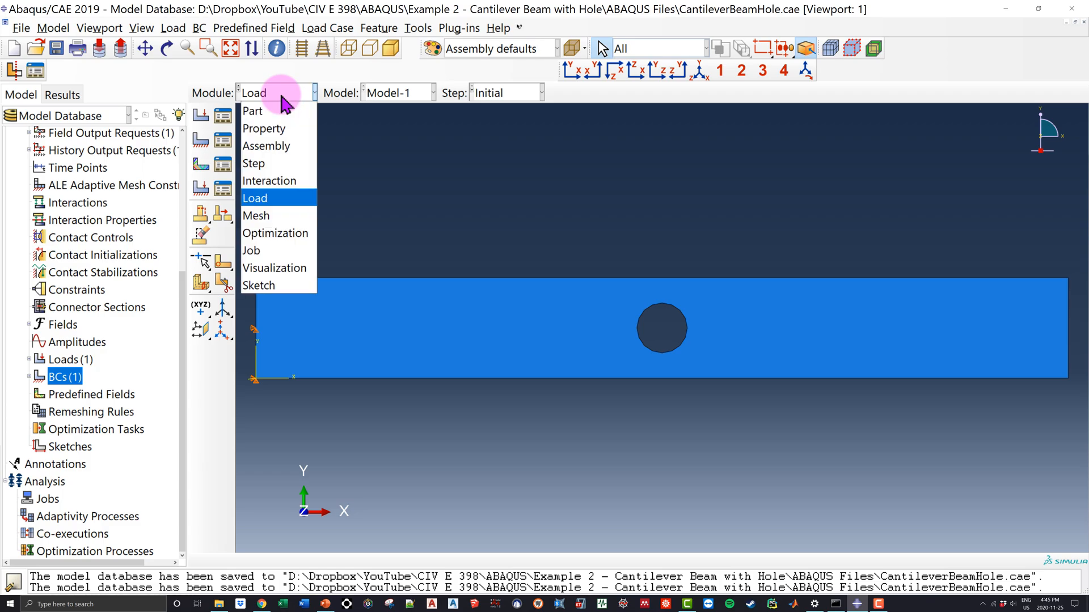
left_click(273, 216)
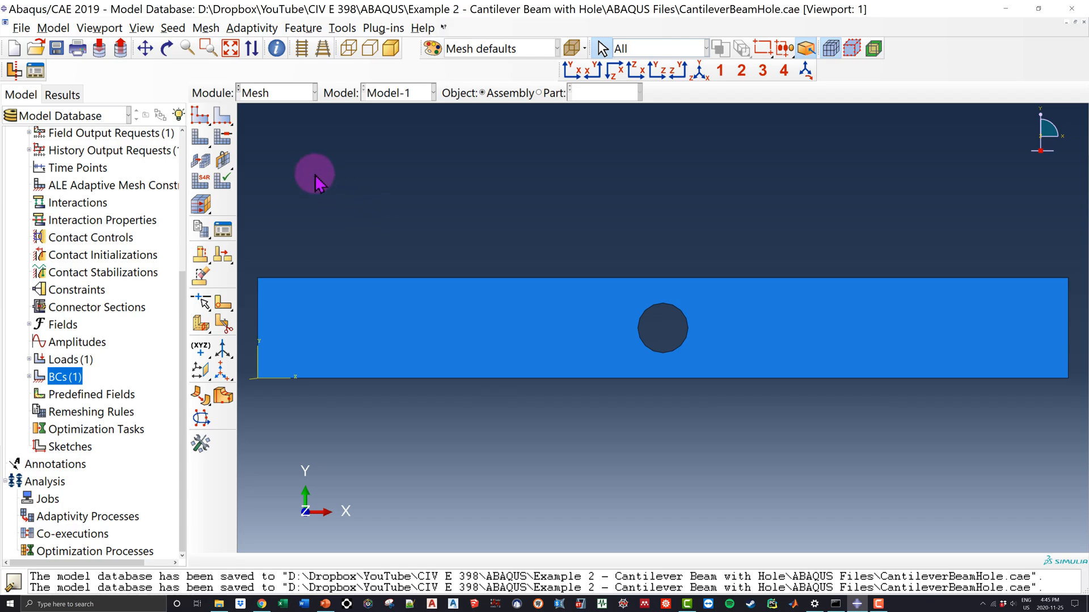
left_click(200, 116)
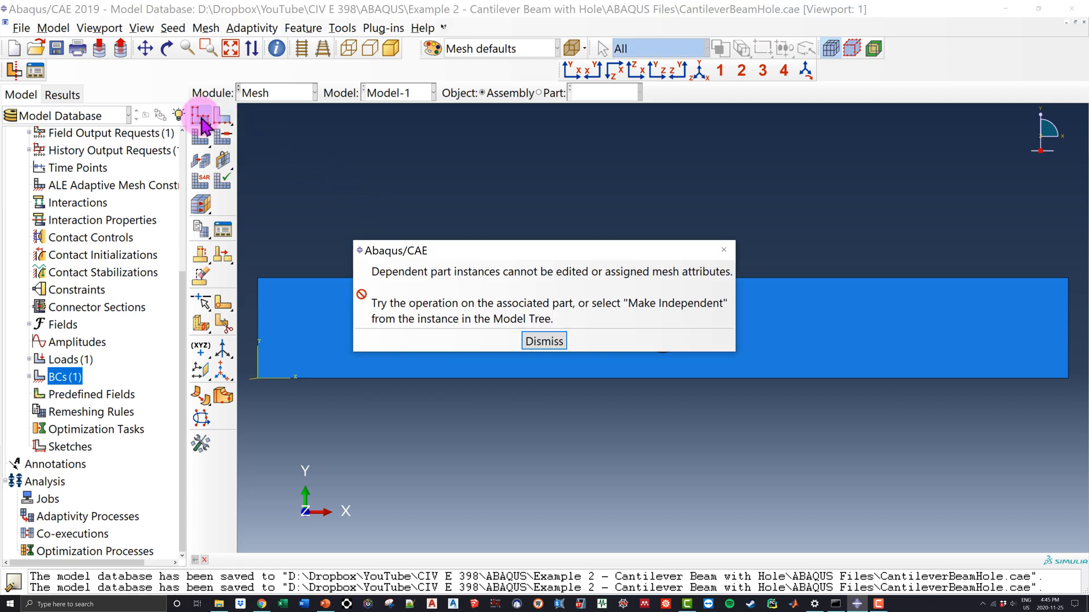
left_click(723, 250)
left_click(554, 96)
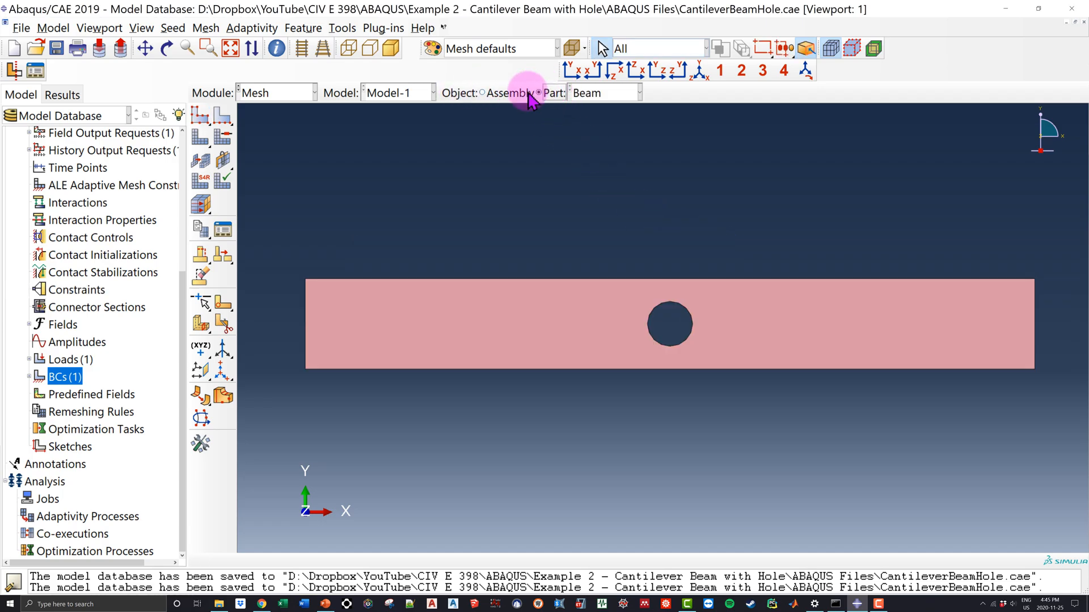
left_click(499, 92)
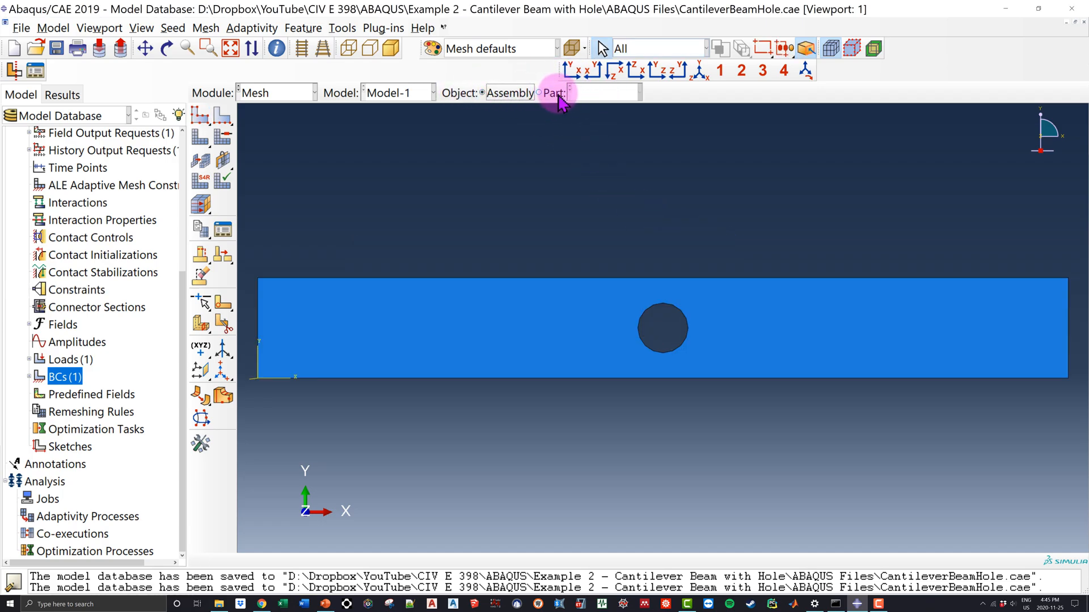
left_click(553, 94)
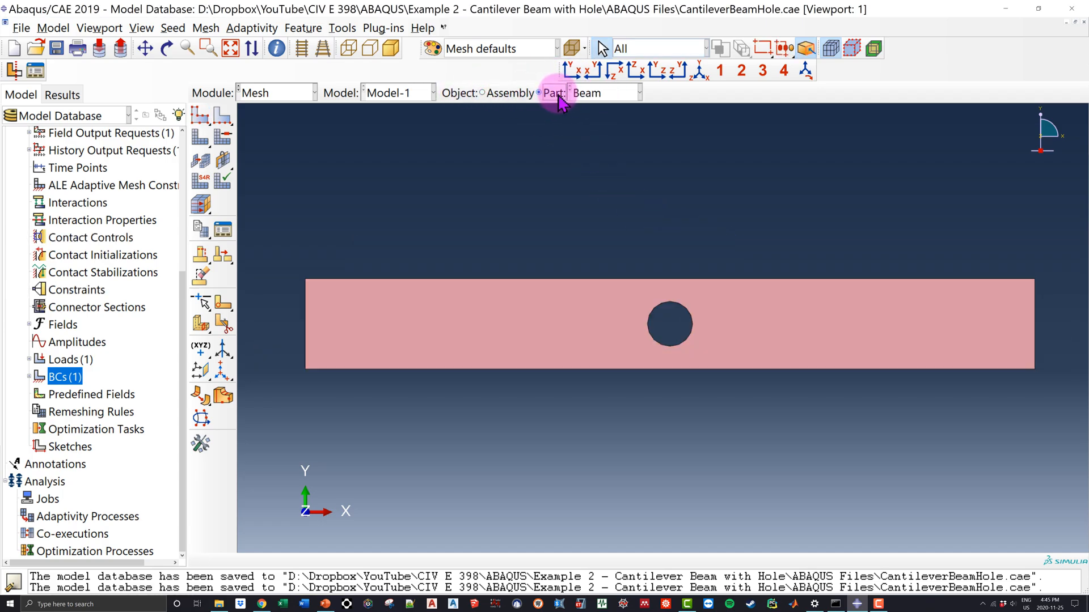
Seed the Beam part with the default global seeds and generate a coarse mesh on it
left_click(200, 115)
left_click(677, 374)
left_click(613, 377)
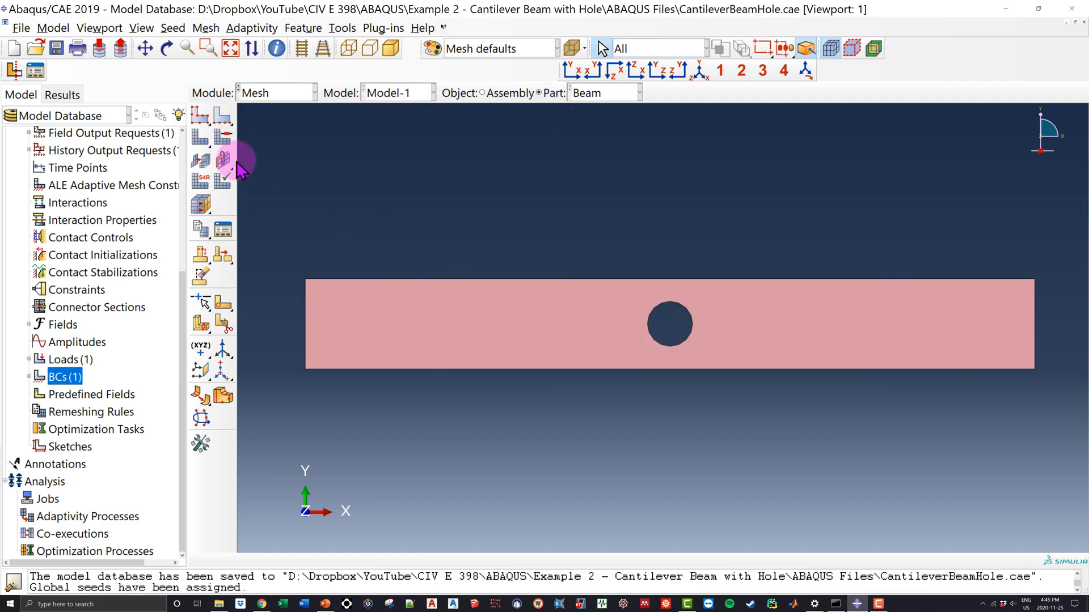
left_click(200, 136)
left_click(330, 563)
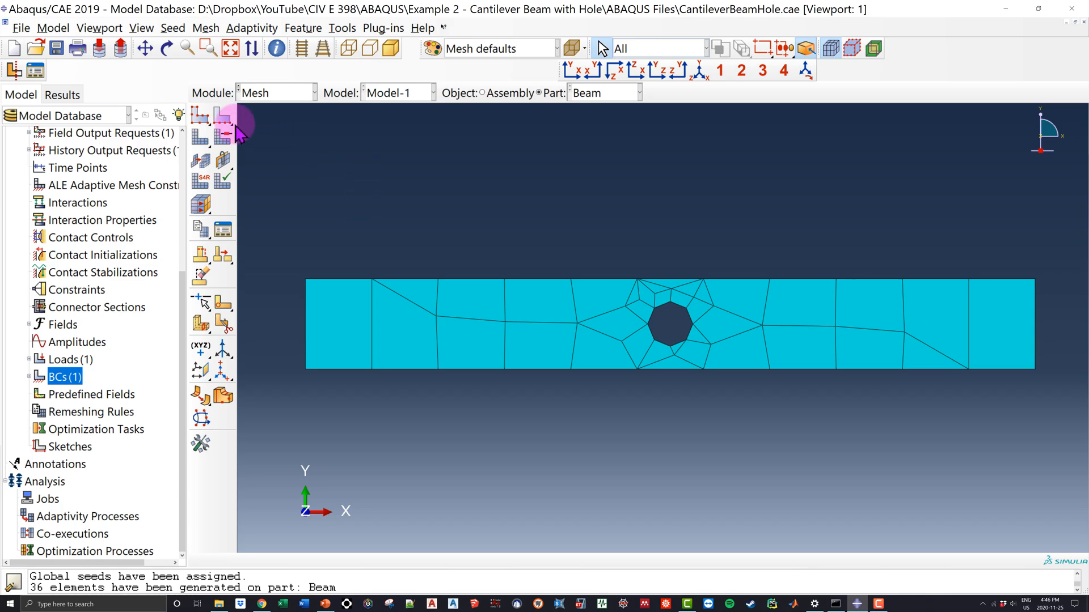
Reseed the Beam part with an approximate global size of 25, deleting the existing mesh, and mesh the part again
left_click(200, 119)
left_click_drag(620, 188, 693, 245)
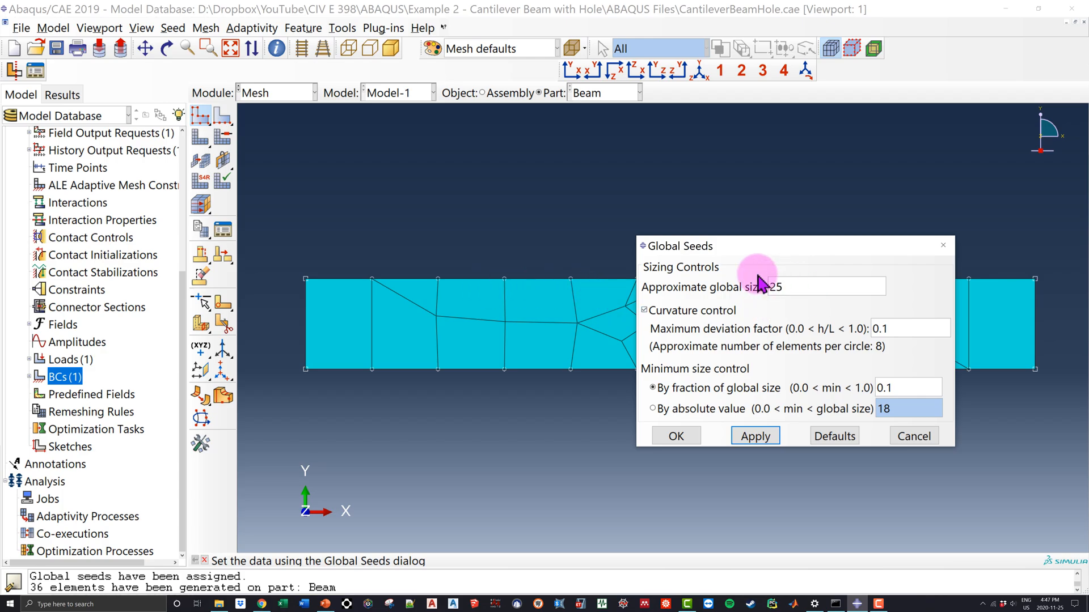
left_click(755, 436)
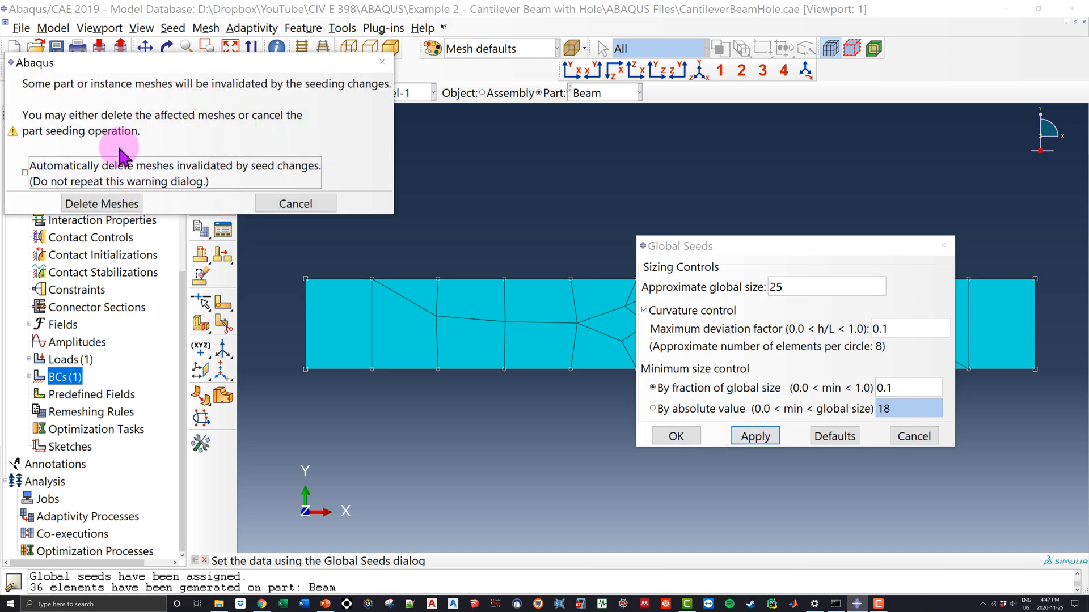
left_click(109, 204)
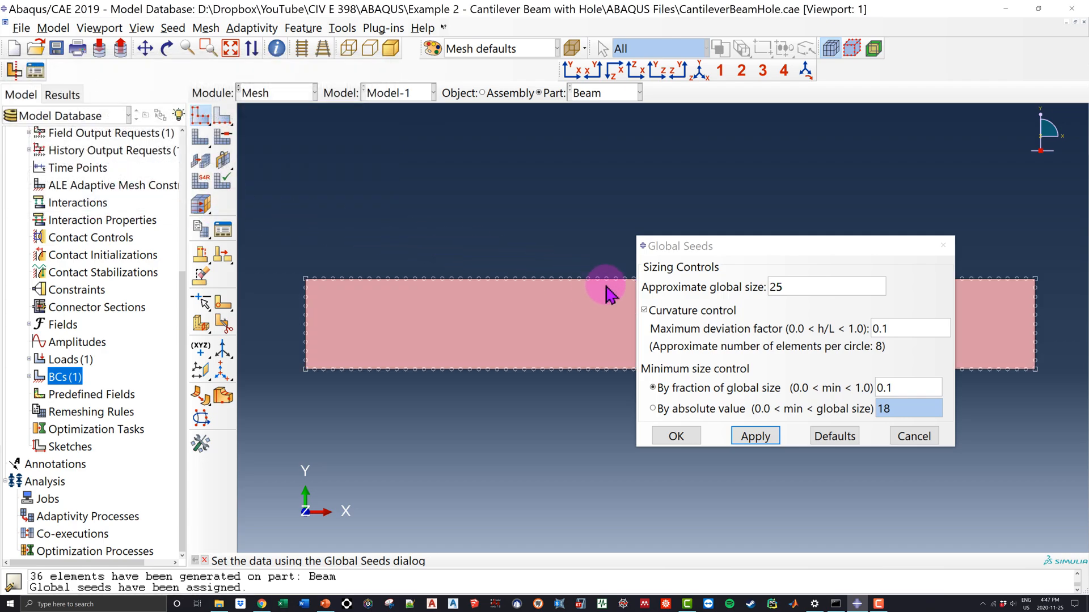
left_click_drag(789, 245, 834, 305)
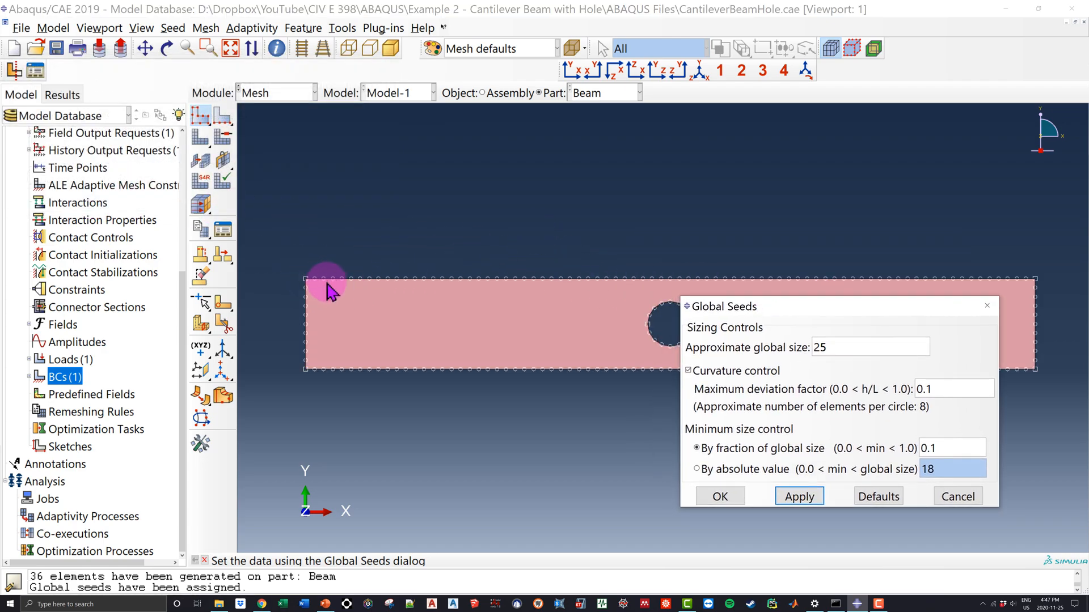
left_click(720, 497)
left_click(199, 138)
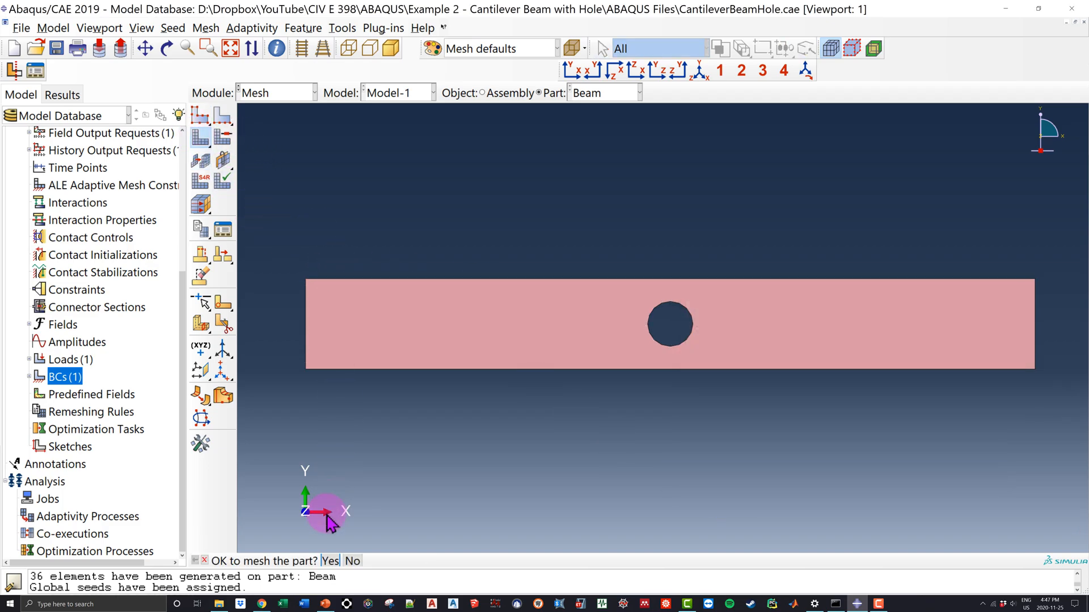
left_click(326, 562)
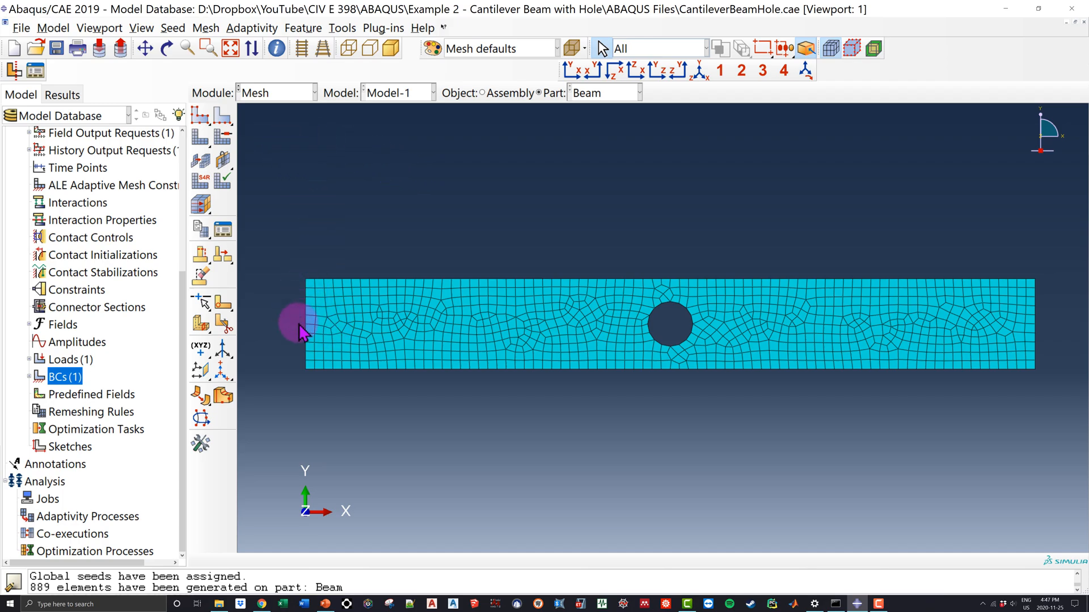
Assign local seeds by size to the beam's left and right vertical edges with an approximate element size of 50 and no bias
left_click(224, 116)
left_click(306, 310)
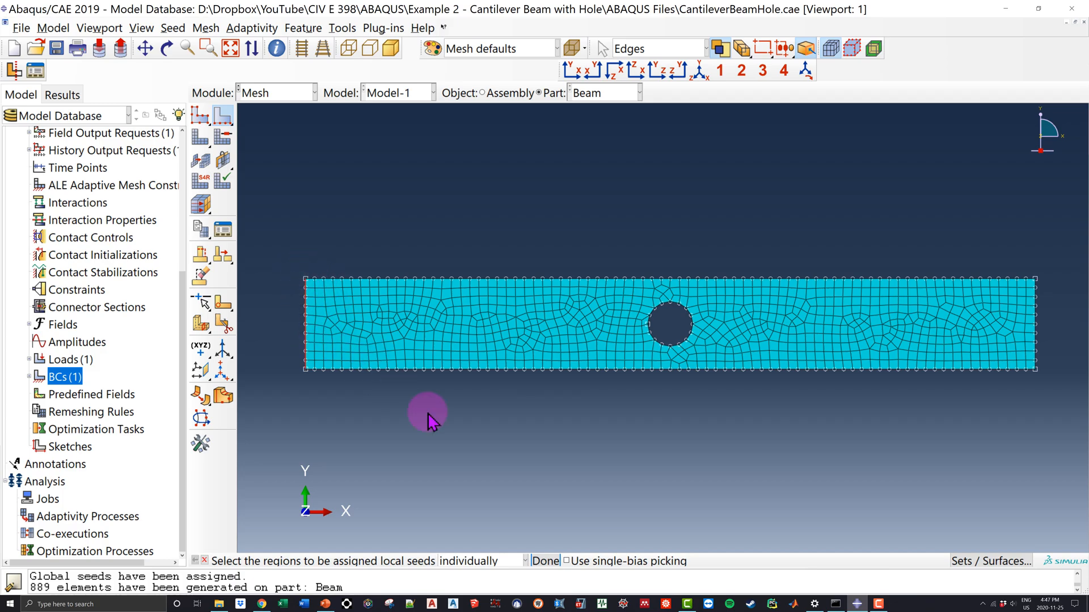
left_click(1036, 319, "shift")
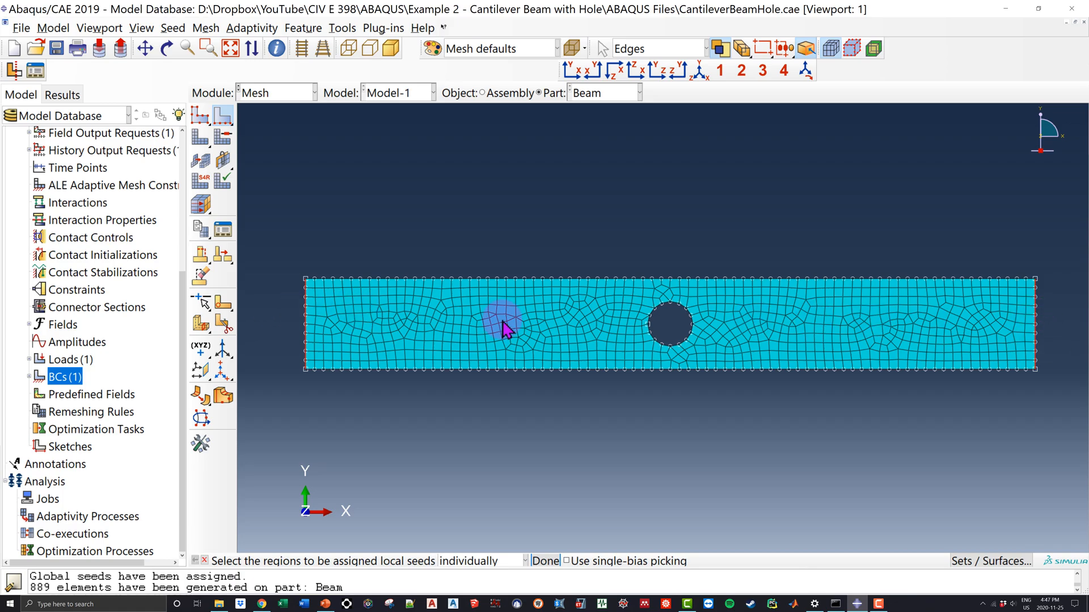
left_click(549, 561)
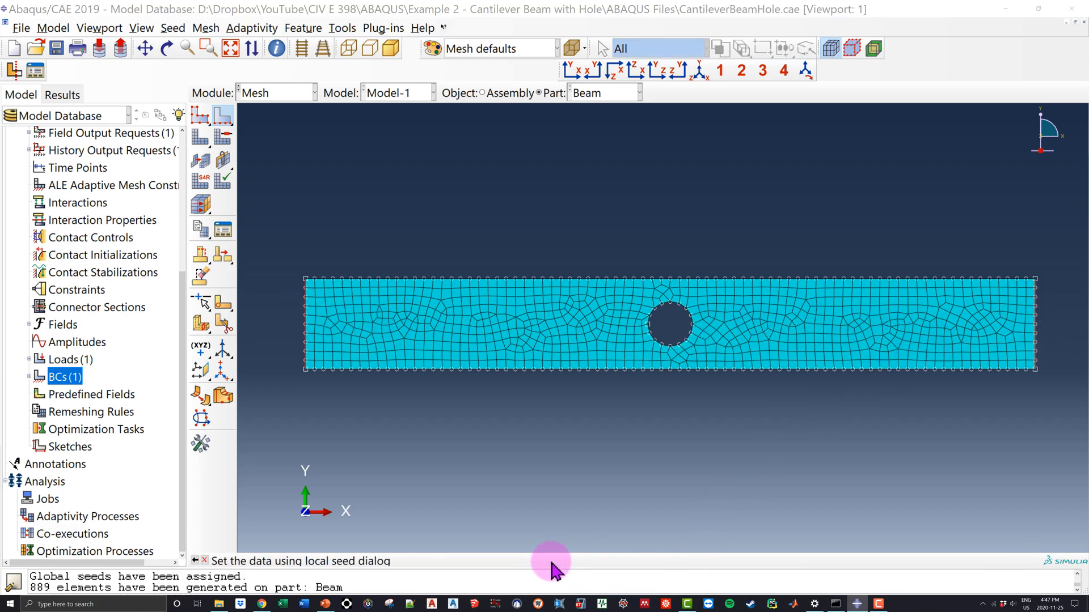
left_click_drag(952, 148, 690, 158)
double_click(688, 280)
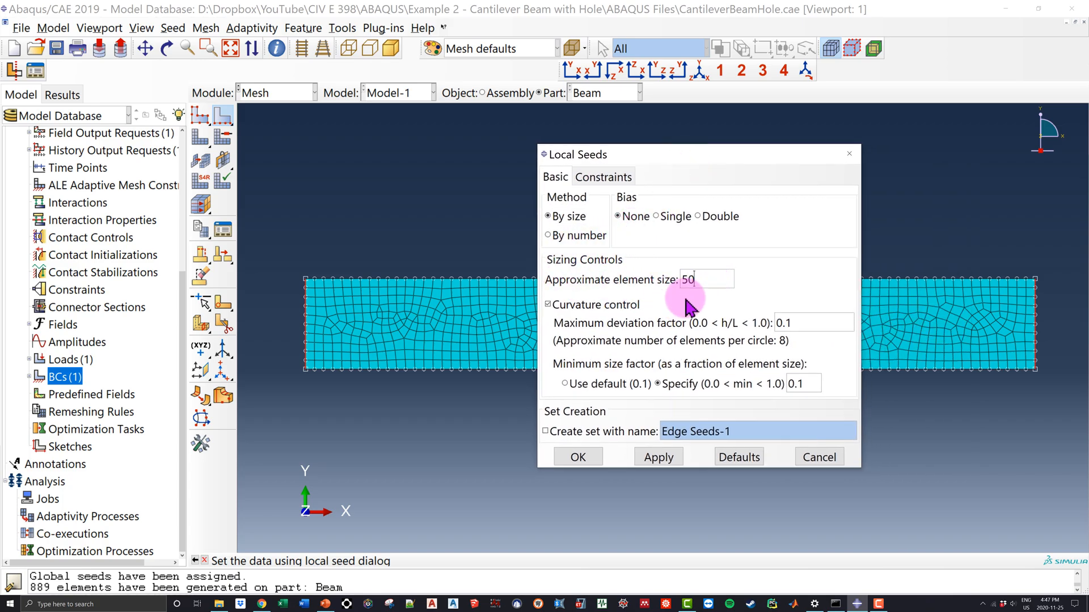
left_click(653, 461)
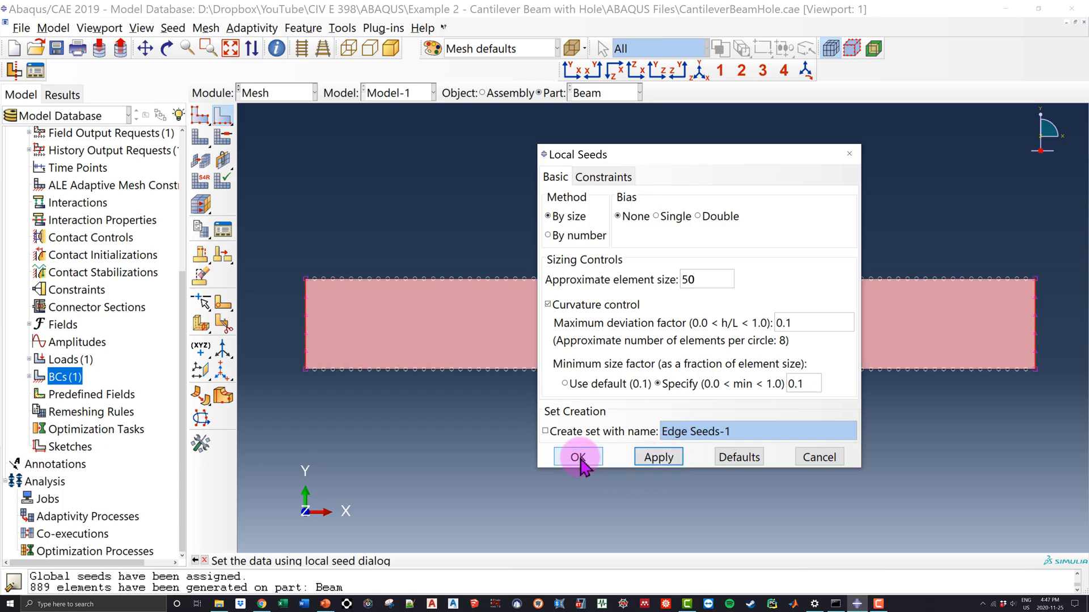
left_click(578, 458)
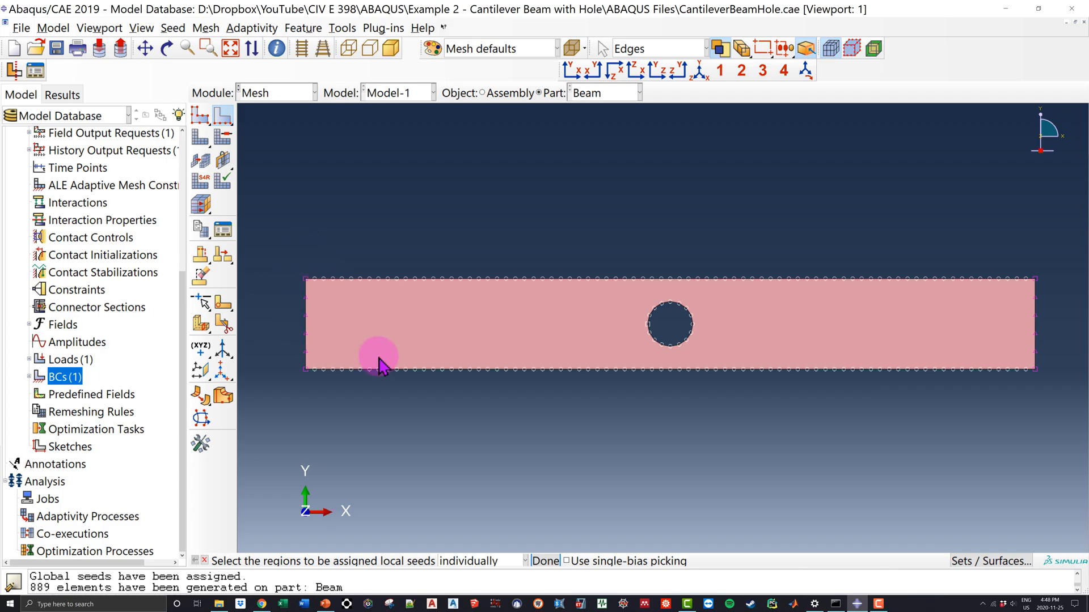
Mesh the Beam part with the current edge seeds, reapply the approximate global size of 25 and mesh the part again
left_click(200, 139)
left_click(327, 561)
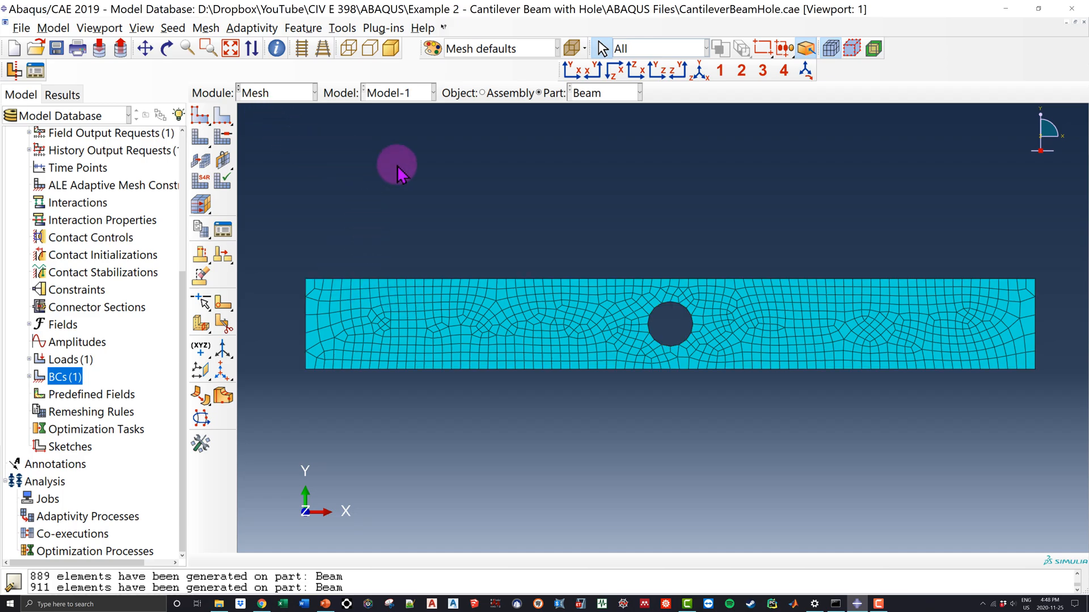
left_click(200, 119)
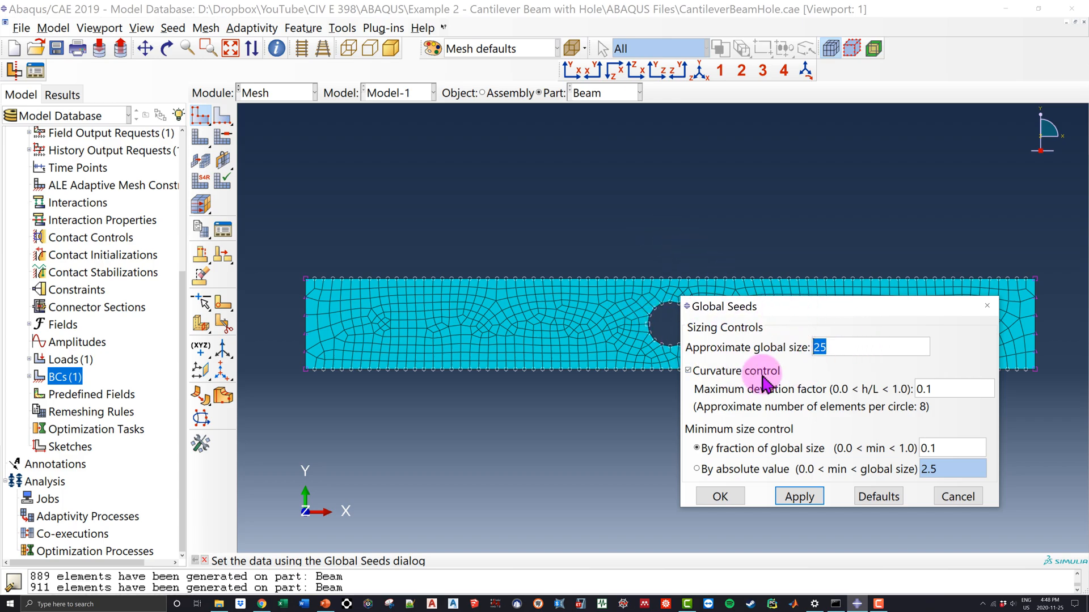
left_click(799, 497)
left_click(720, 497)
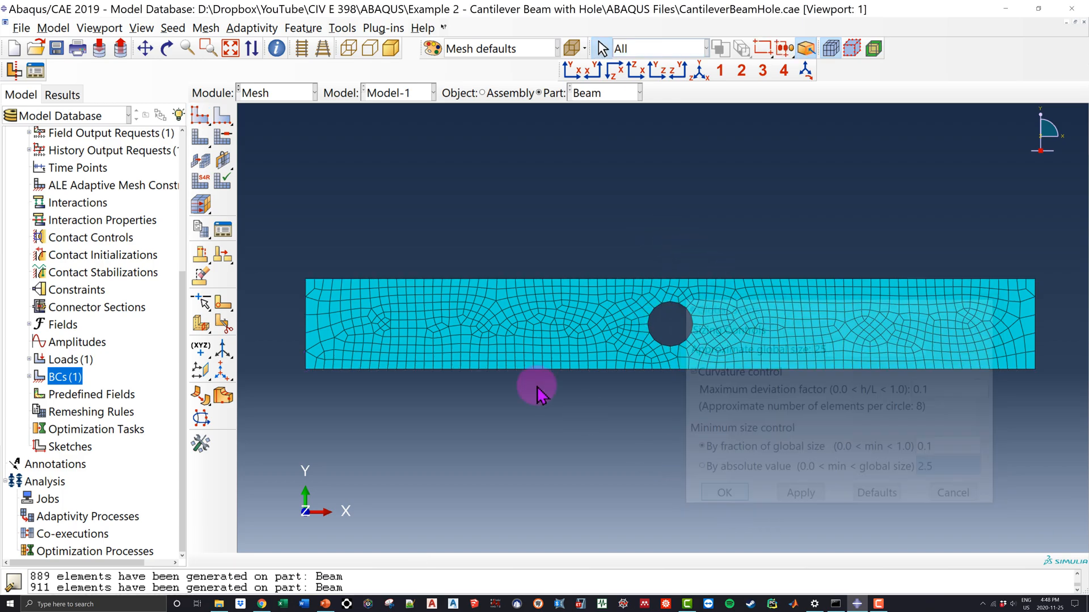
left_click(207, 141)
left_click(330, 560)
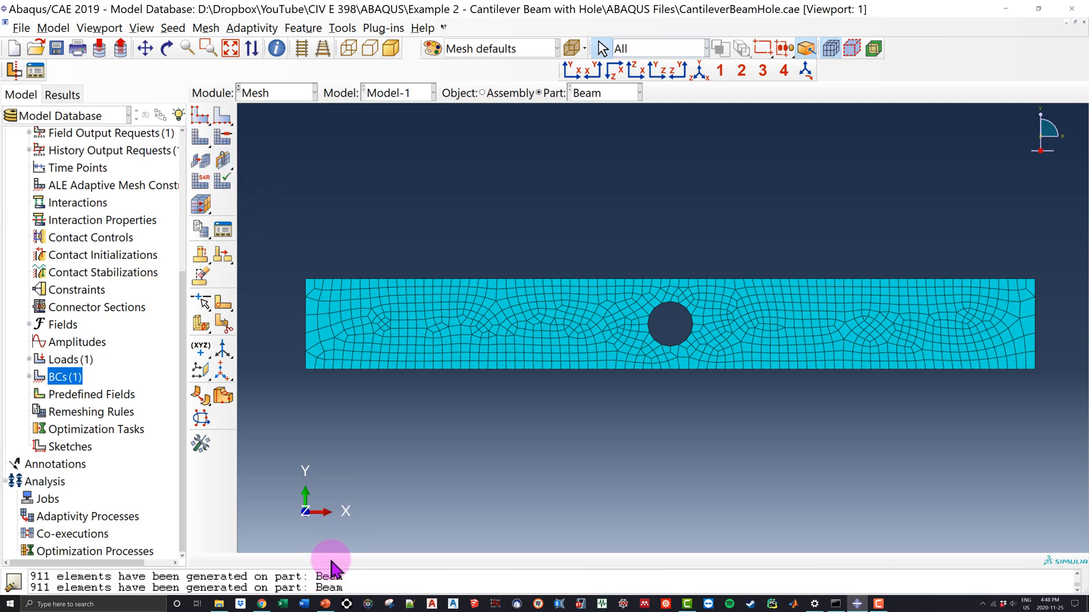
Assign local seeds by size with an approximate element size of 25 to the beam's two vertical end edges and regenerate the mesh
left_click(222, 115)
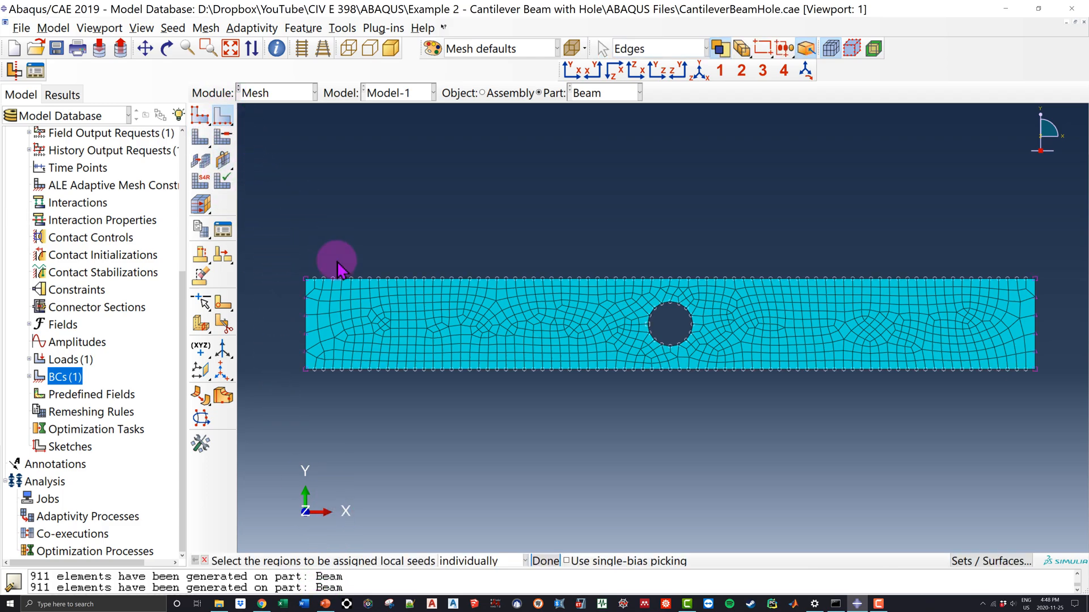
left_click(306, 312)
left_click(1042, 338, "shift")
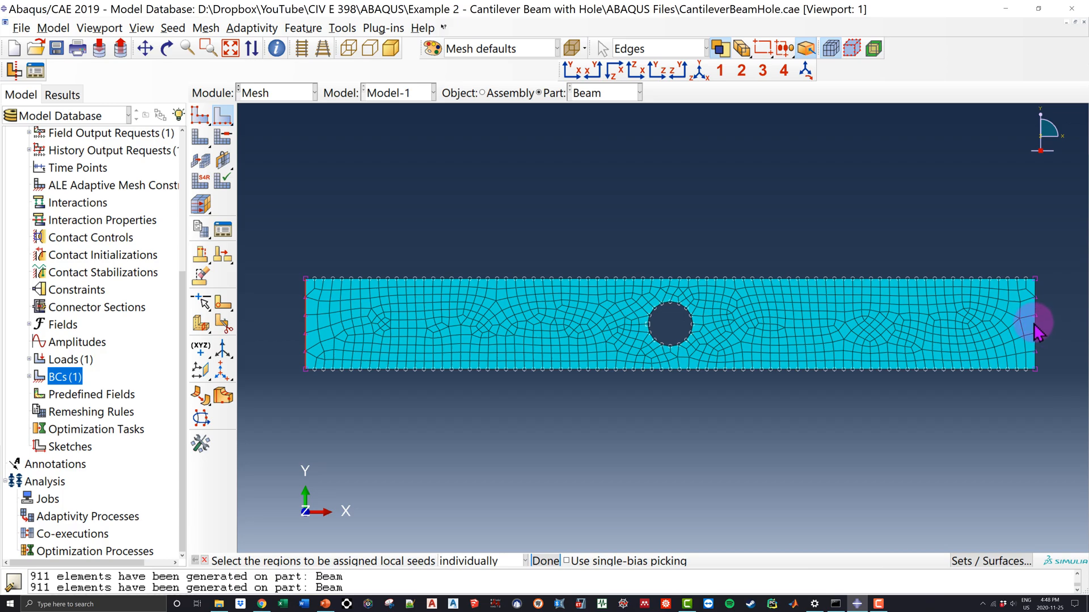
left_click(546, 561)
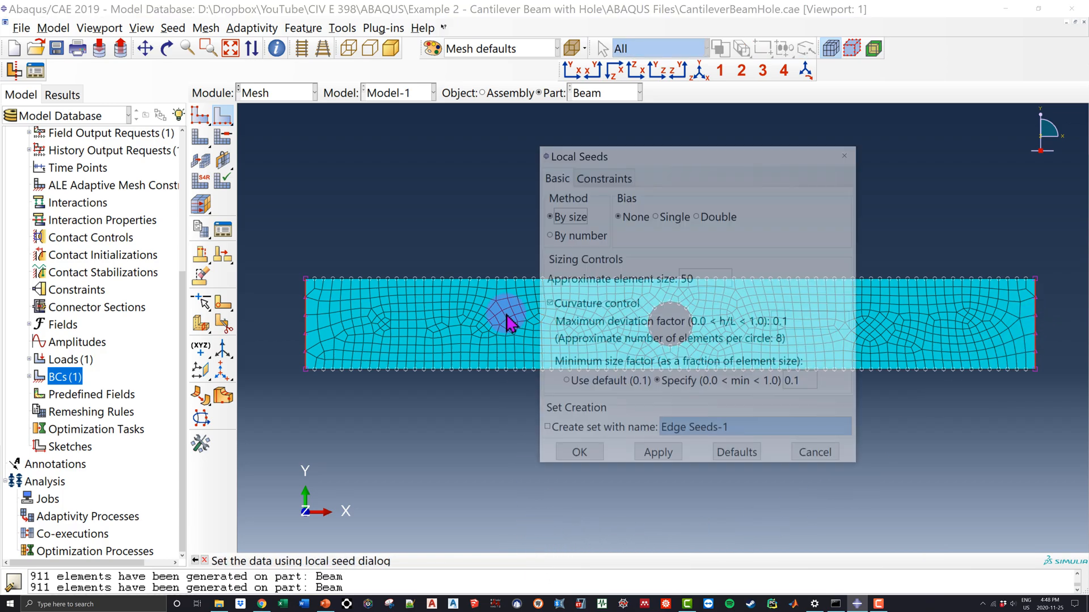
left_click_drag(707, 281, 622, 278)
type("25")
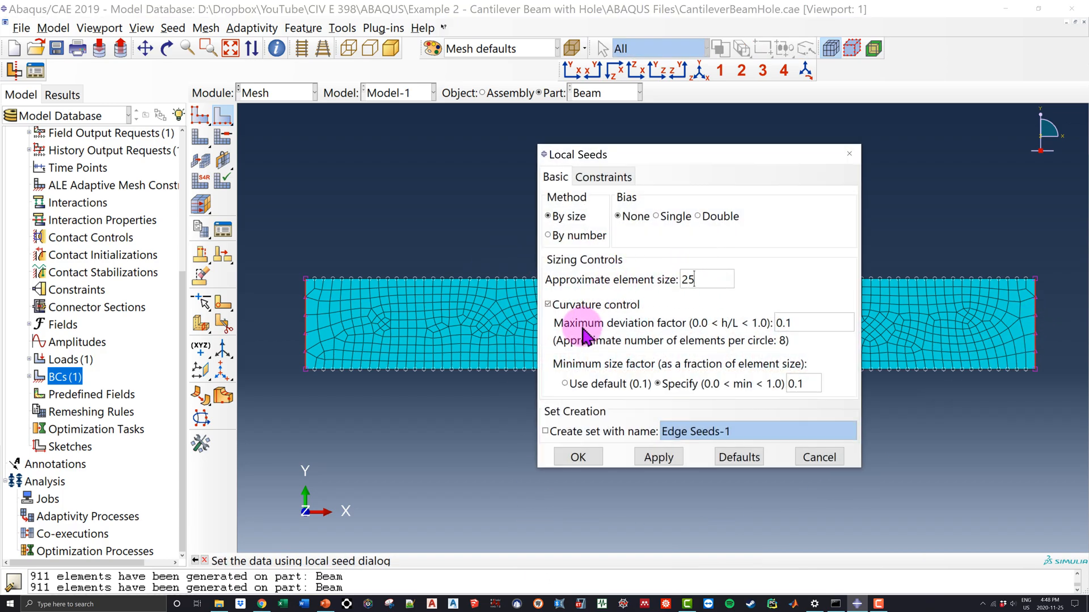
left_click(658, 457)
left_click(578, 457)
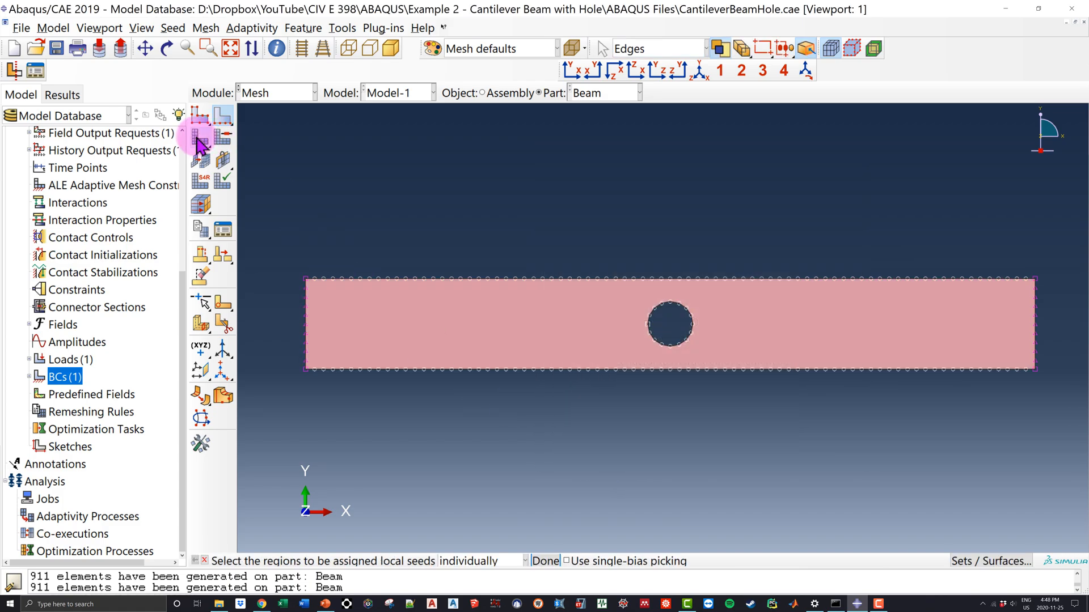
left_click(199, 137)
left_click(326, 561)
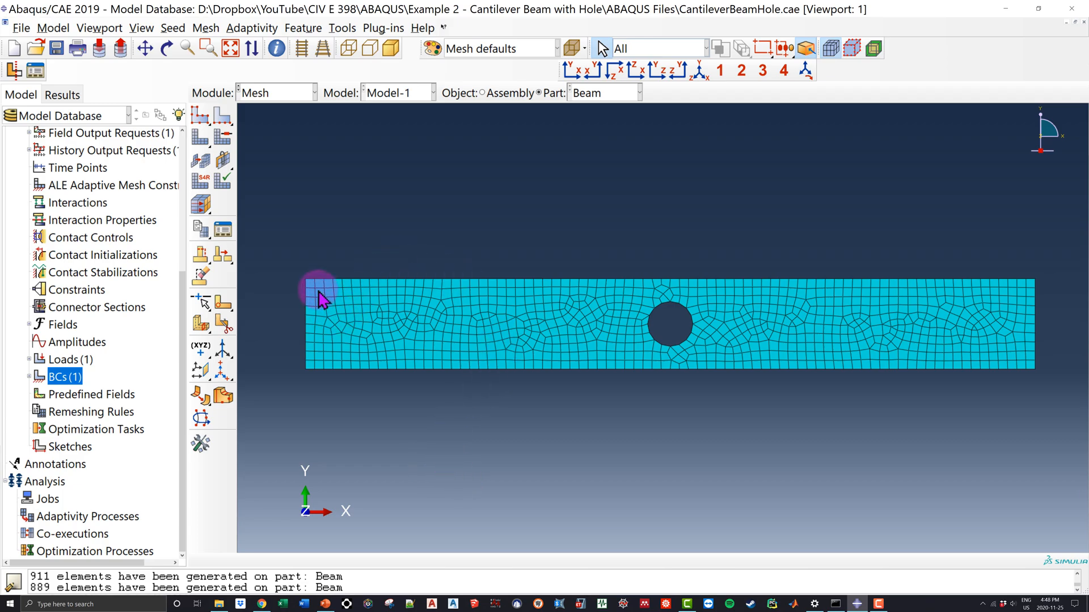
Assign the Beam part a Standard, linear, Plane Stress quad element type with reduced integration turned off
scroll(332, 299, "up", 5)
scroll(331, 299, "up", 2)
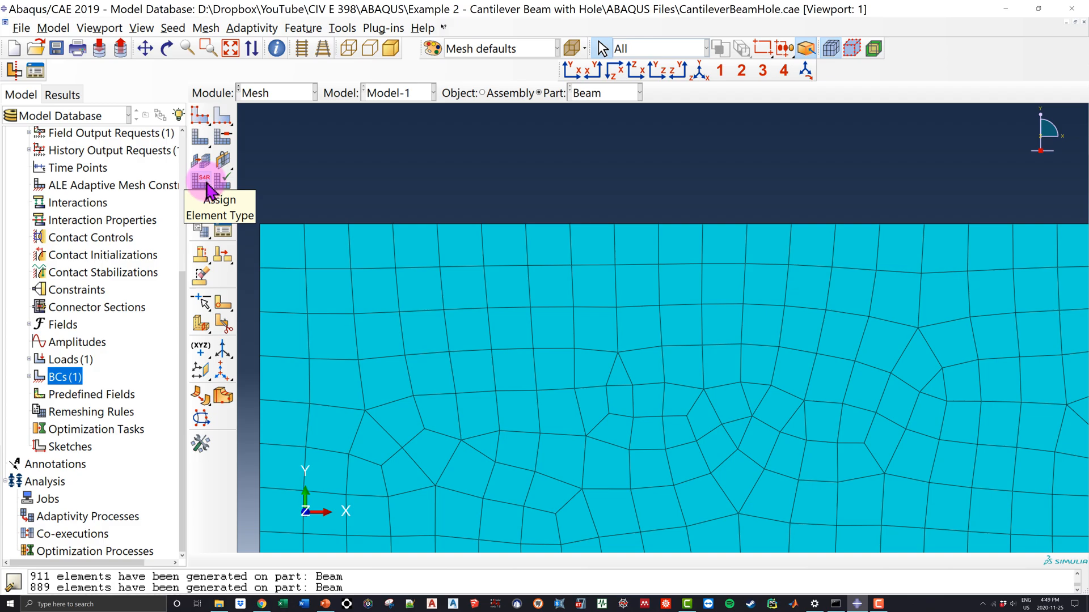
left_click(204, 181)
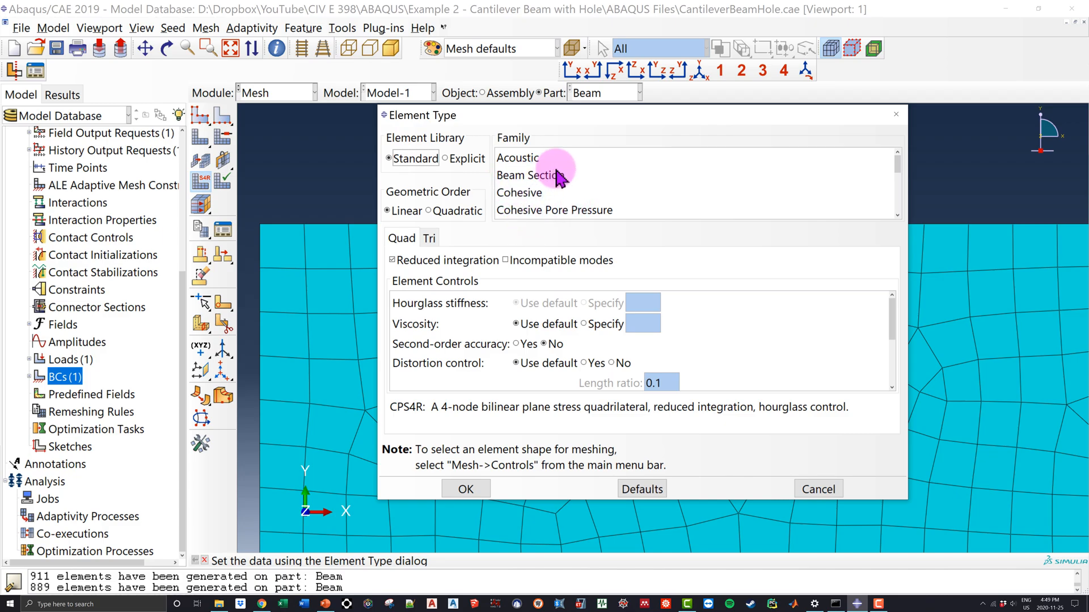
scroll(624, 164, "down", 4)
left_click(597, 176)
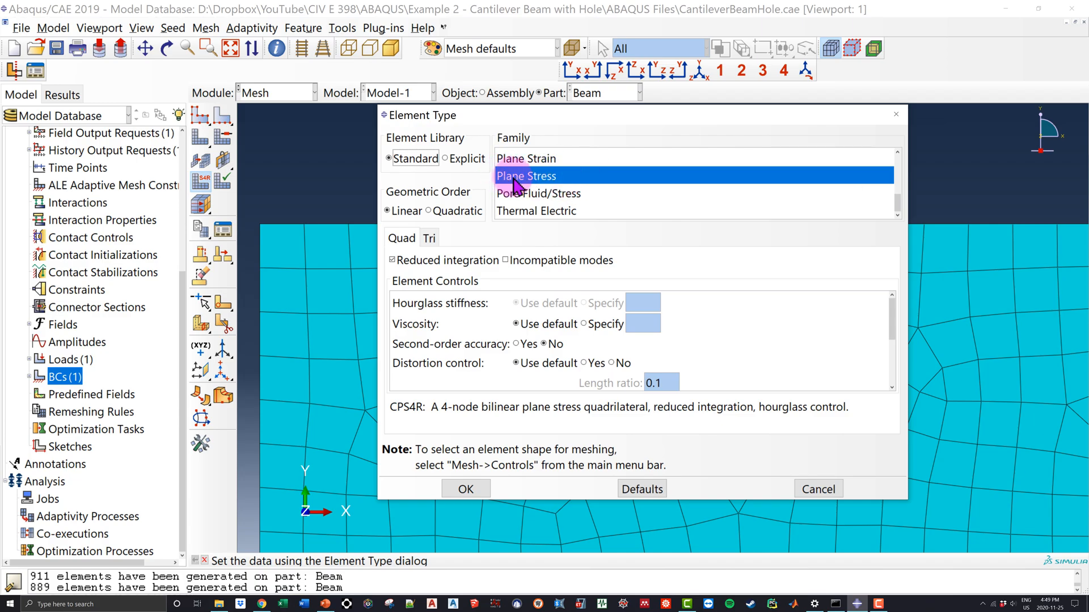
left_click(555, 159)
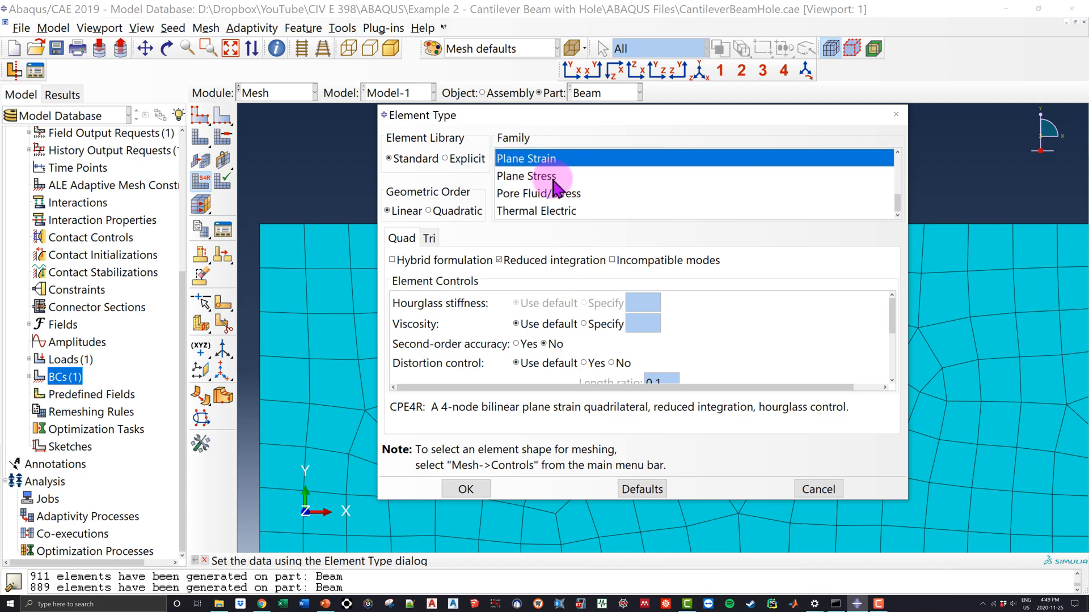
left_click(556, 177)
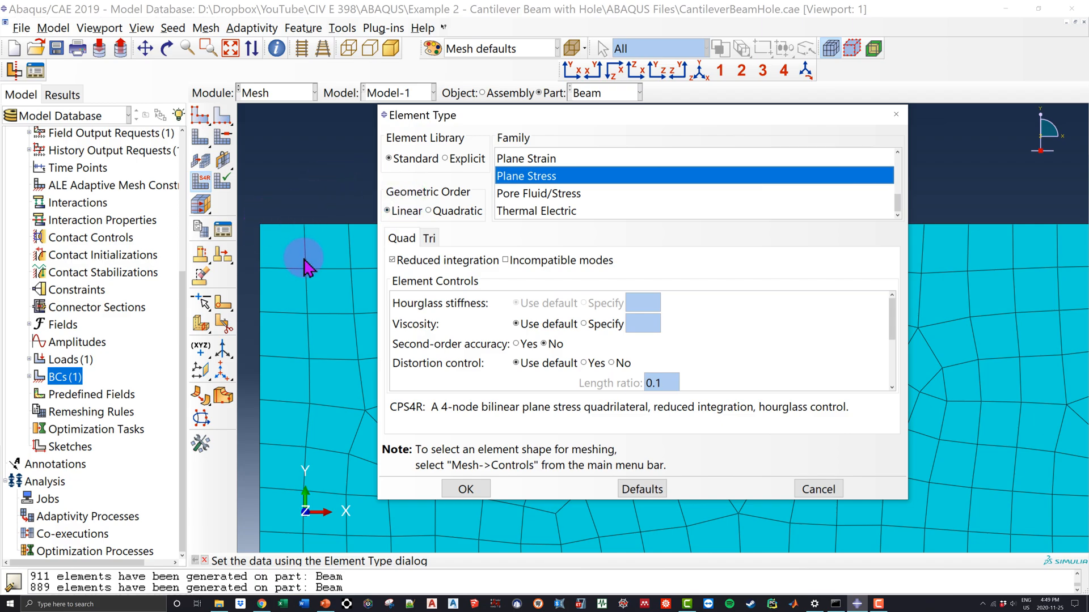
left_click(443, 218)
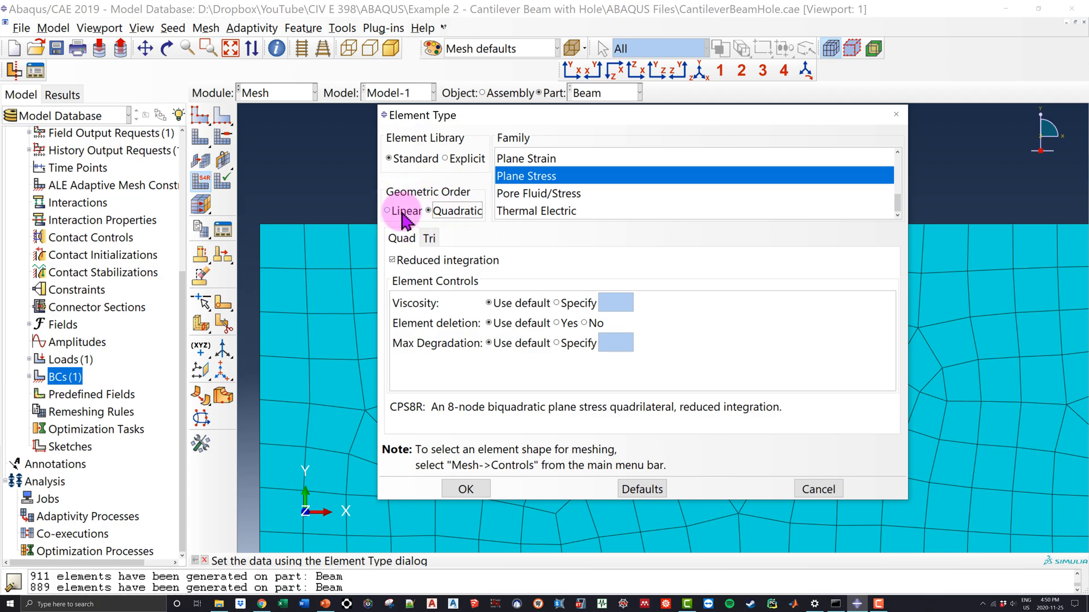
left_click(421, 214)
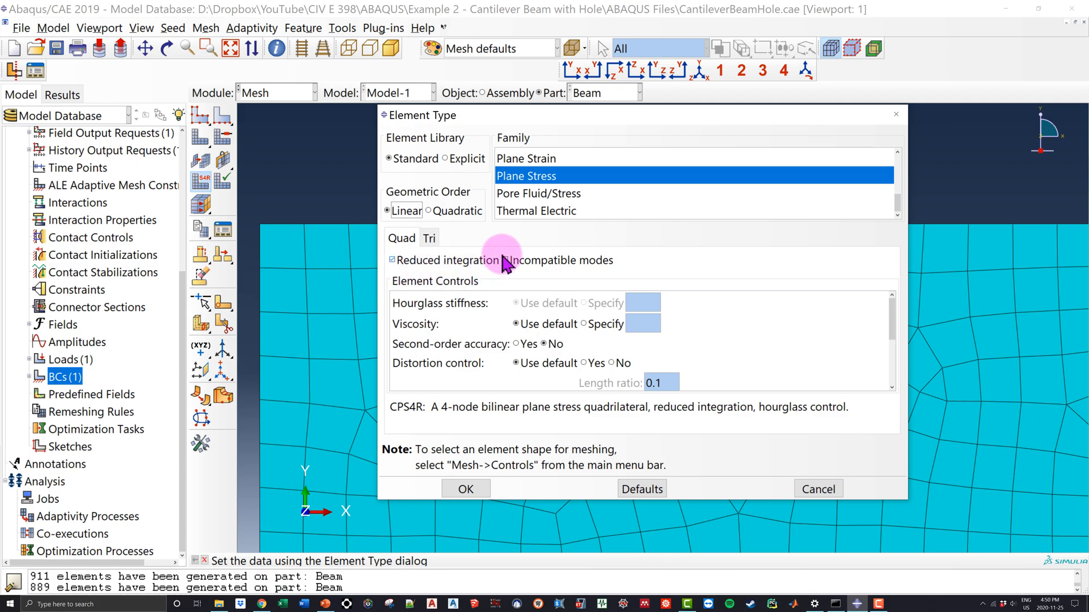
left_click(392, 261)
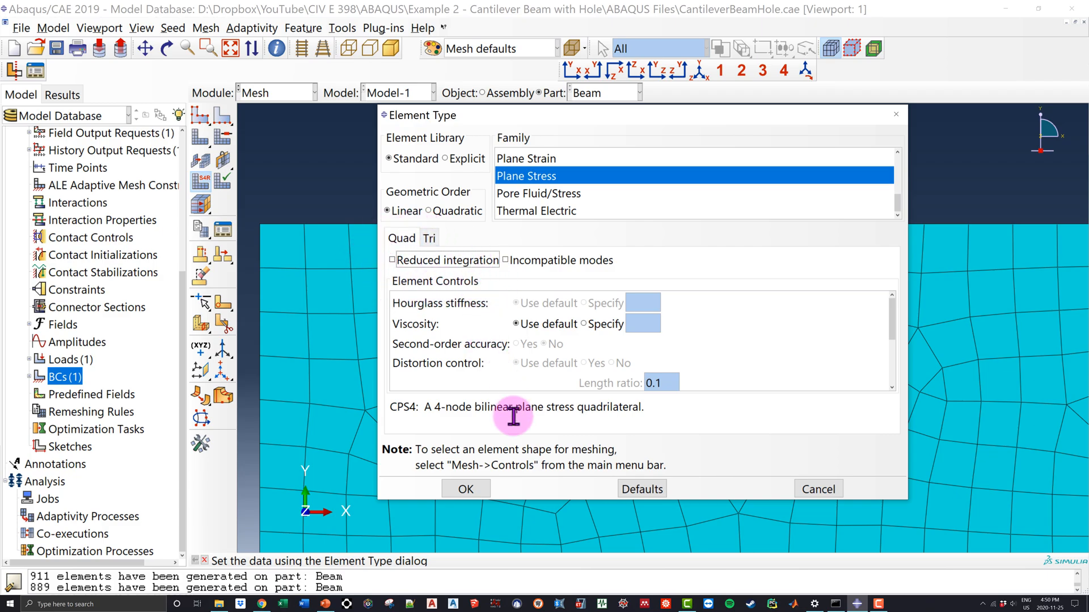
left_click(466, 489)
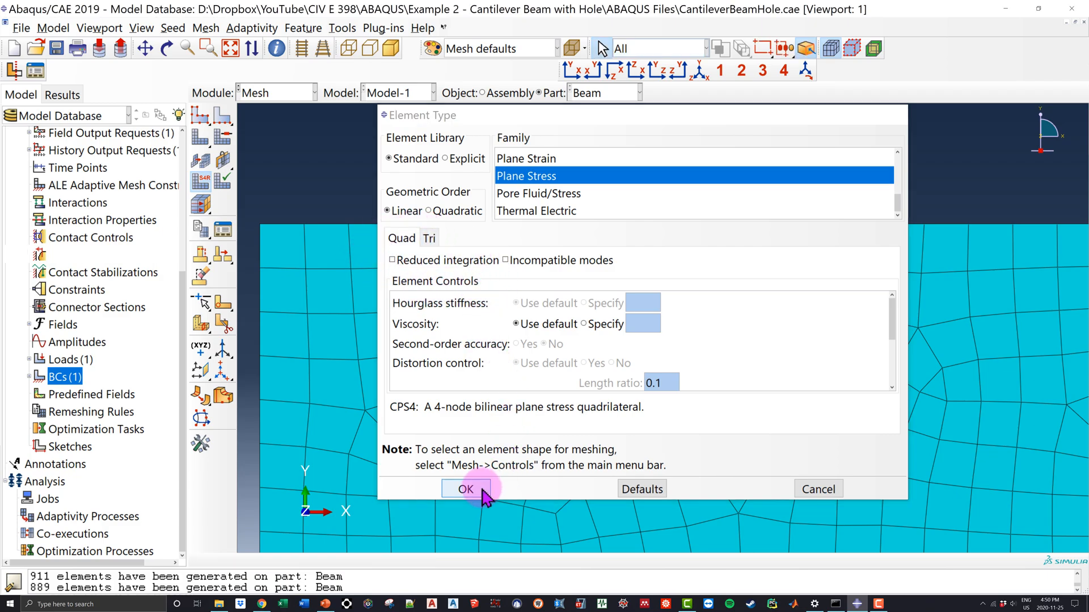
scroll(599, 356, "up", 2)
scroll(732, 368, "up", 2)
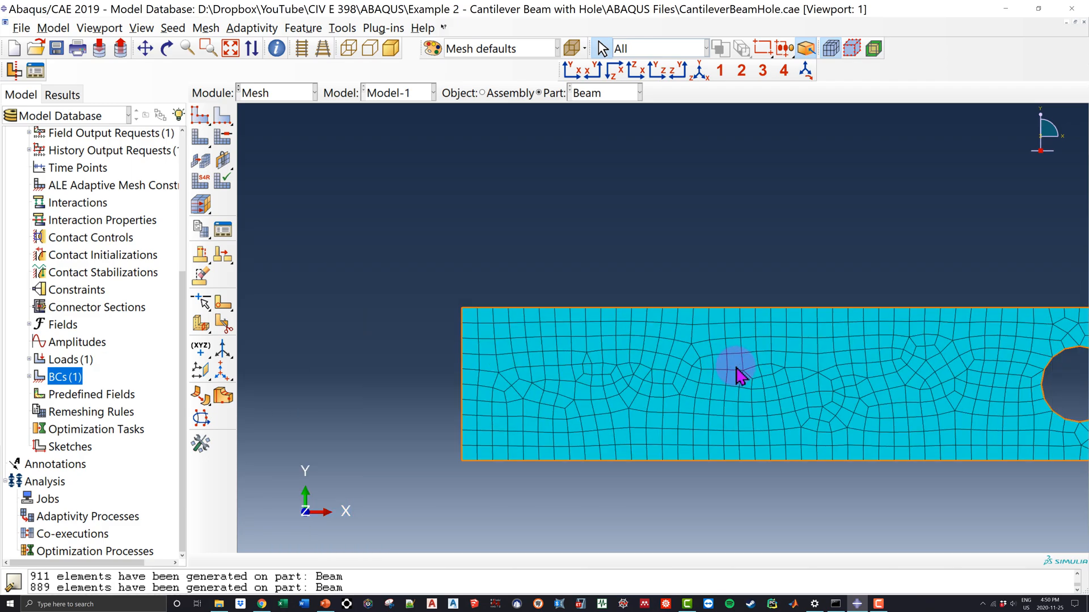
middle_click_drag(881, 360, 638, 307, "ctrl+alt")
scroll(700, 316, "up", 5)
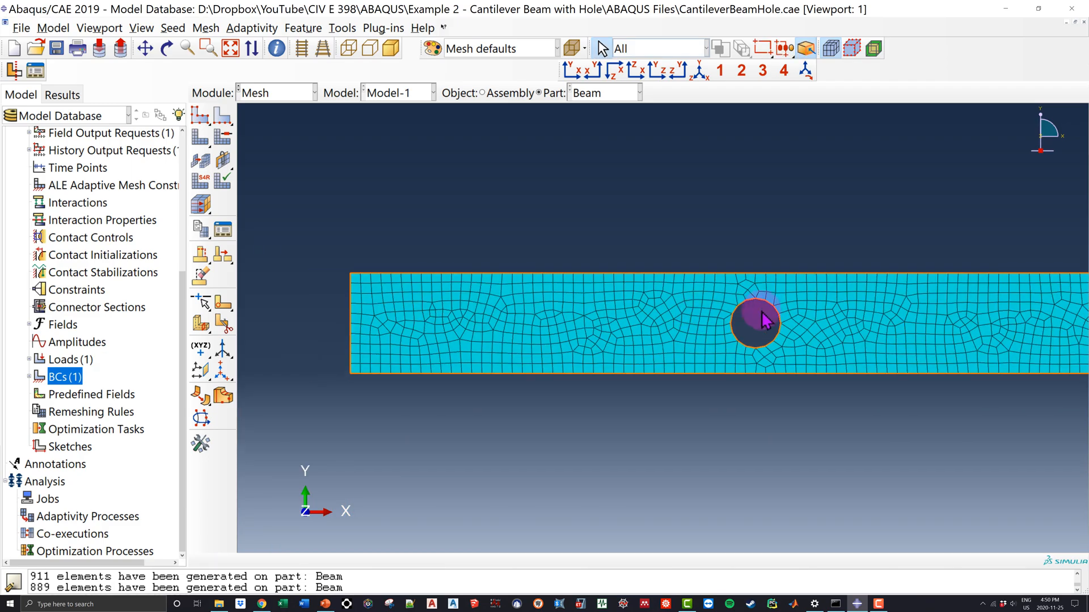
middle_click_drag(898, 298, 820, 306, "ctrl+alt")
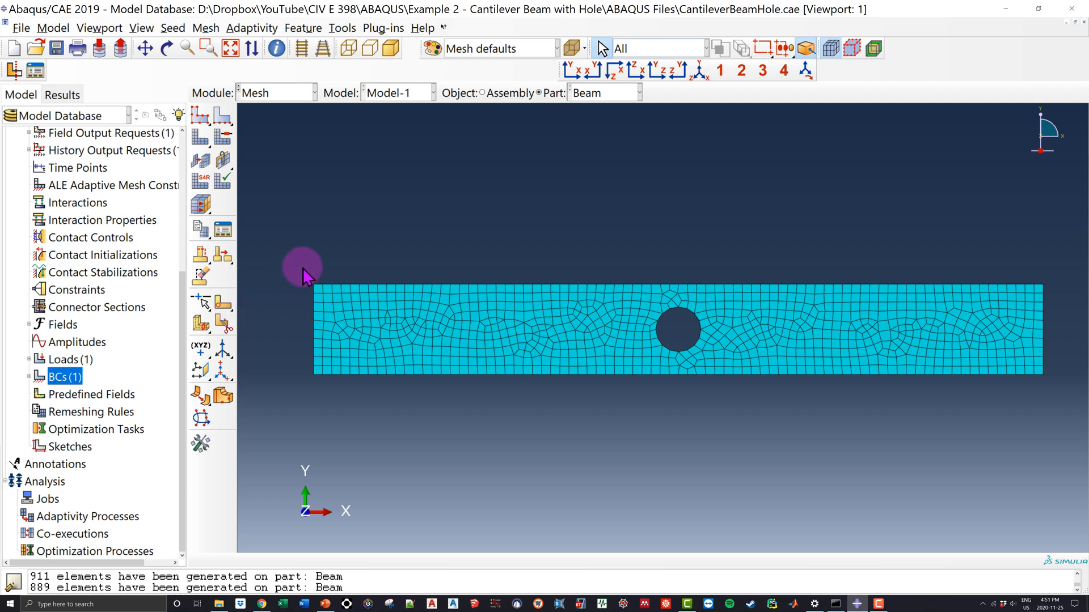
Switch to the Job module and create a job named Analysis from Model-1
left_click(257, 95)
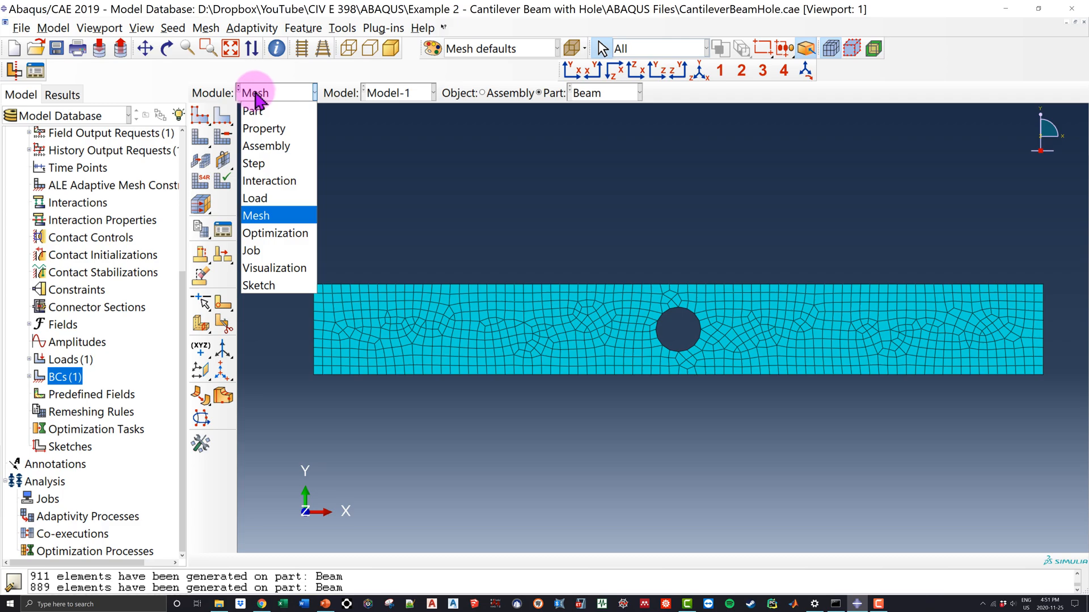
left_click(280, 254)
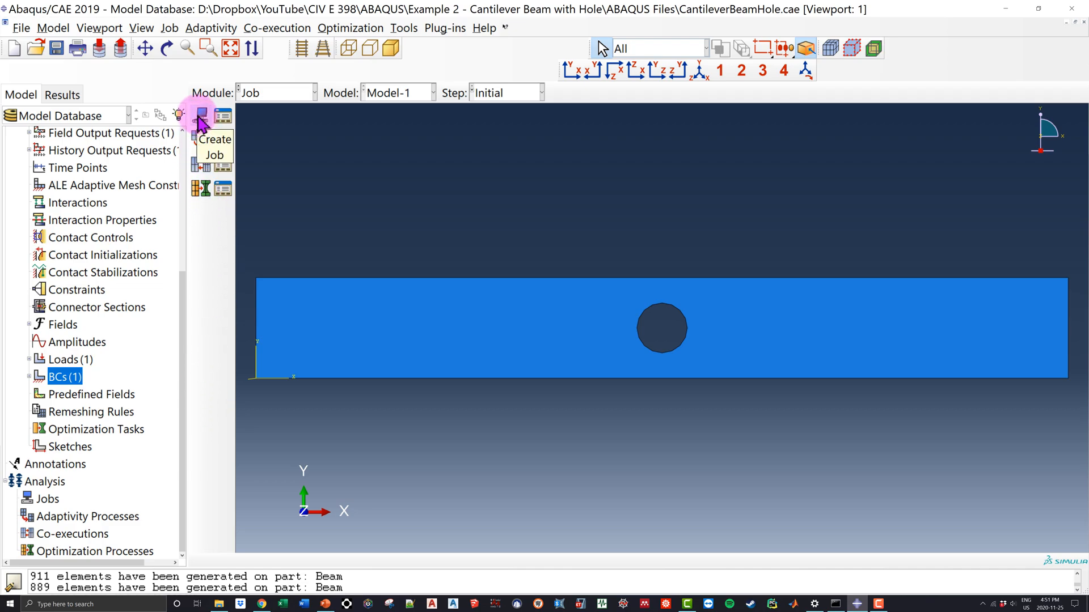
double_click(48, 499)
left_click_drag(839, 192, 412, 198)
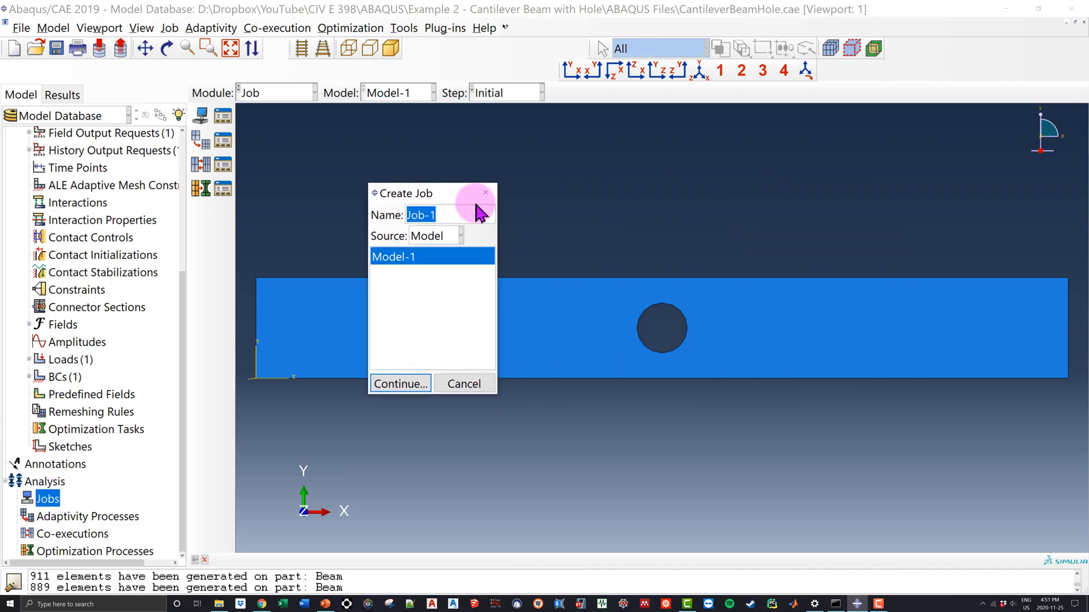
left_click(414, 385)
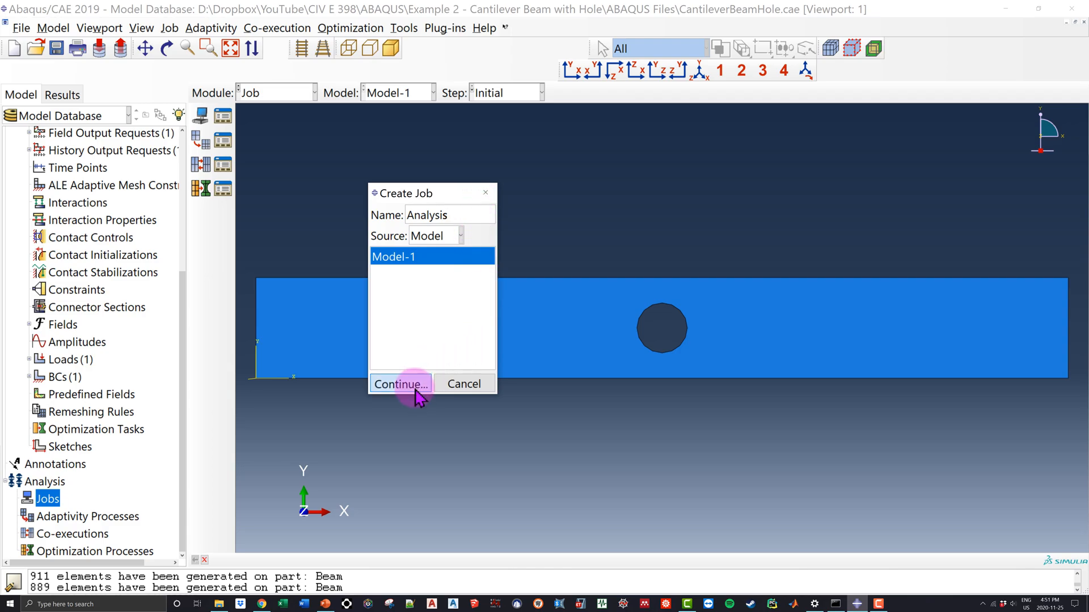
left_click(416, 385)
Set the Analysis job to use 10 processors with GPGPU acceleration enabled, save it, and expand the Jobs entry in the model tree
left_click_drag(544, 141, 409, 155)
left_click(545, 217)
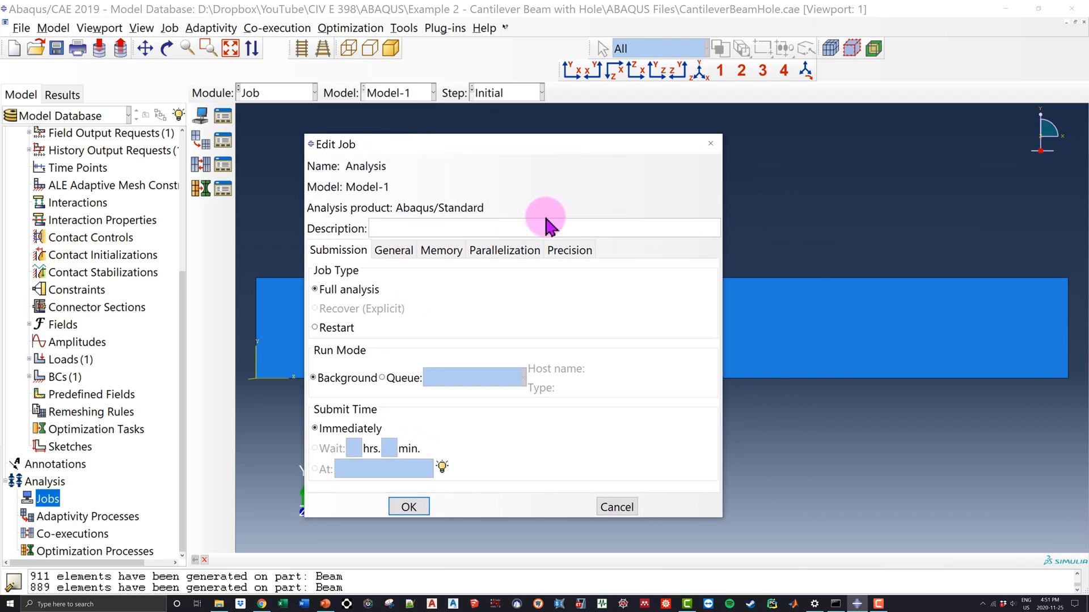
left_click(395, 250)
left_click(442, 250)
left_click(488, 260)
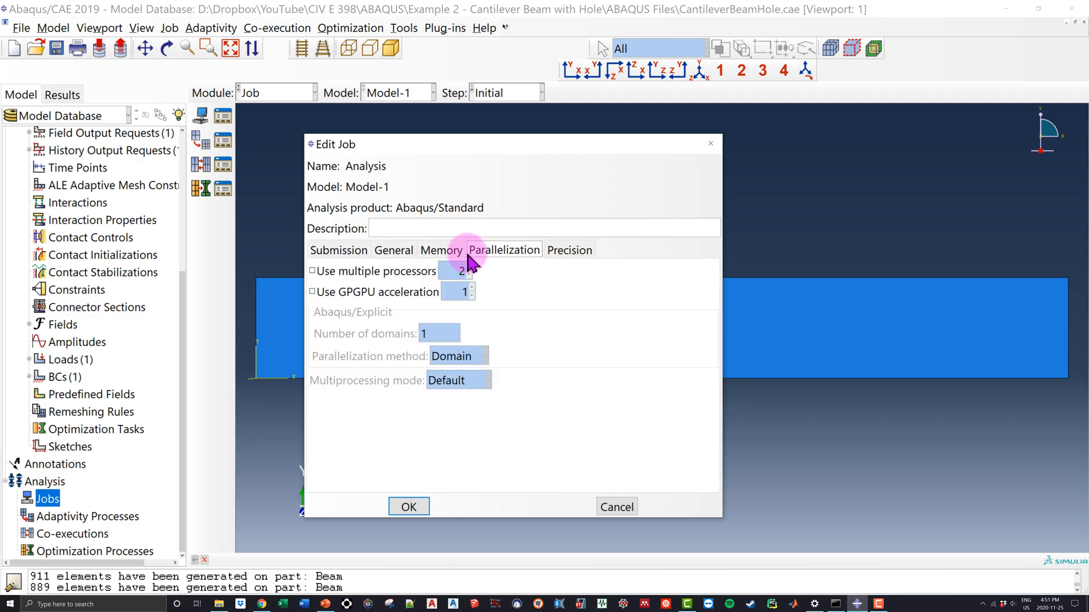
left_click(401, 273)
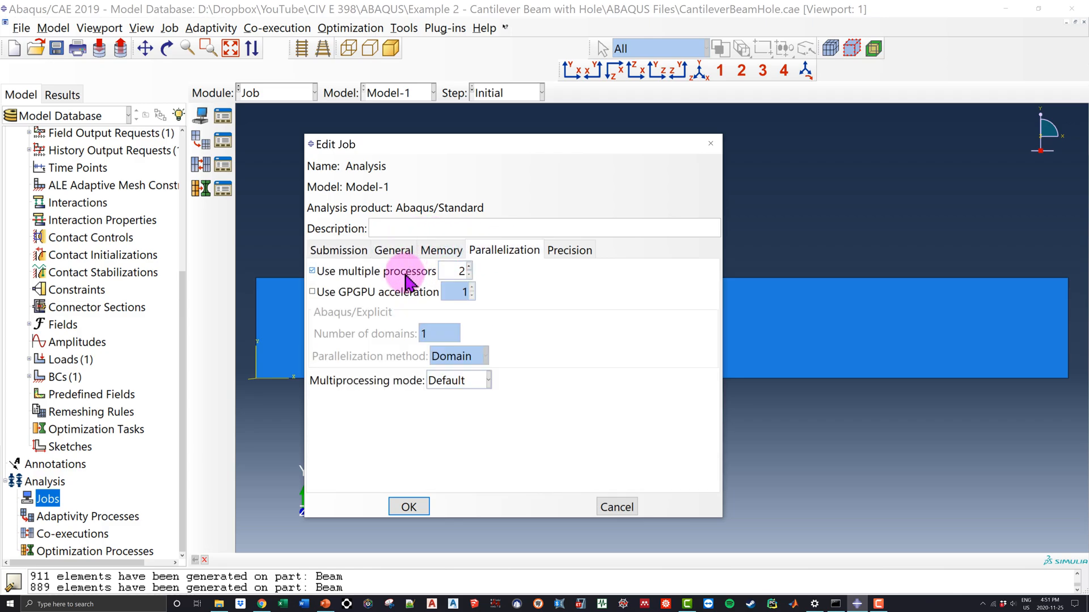
left_click(408, 294)
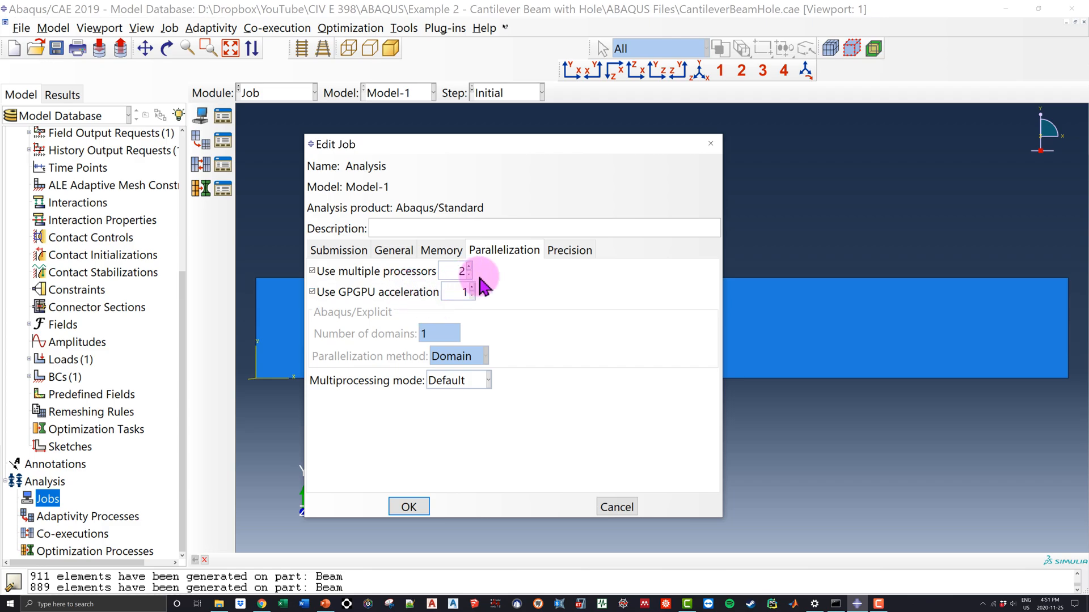
left_click(376, 293)
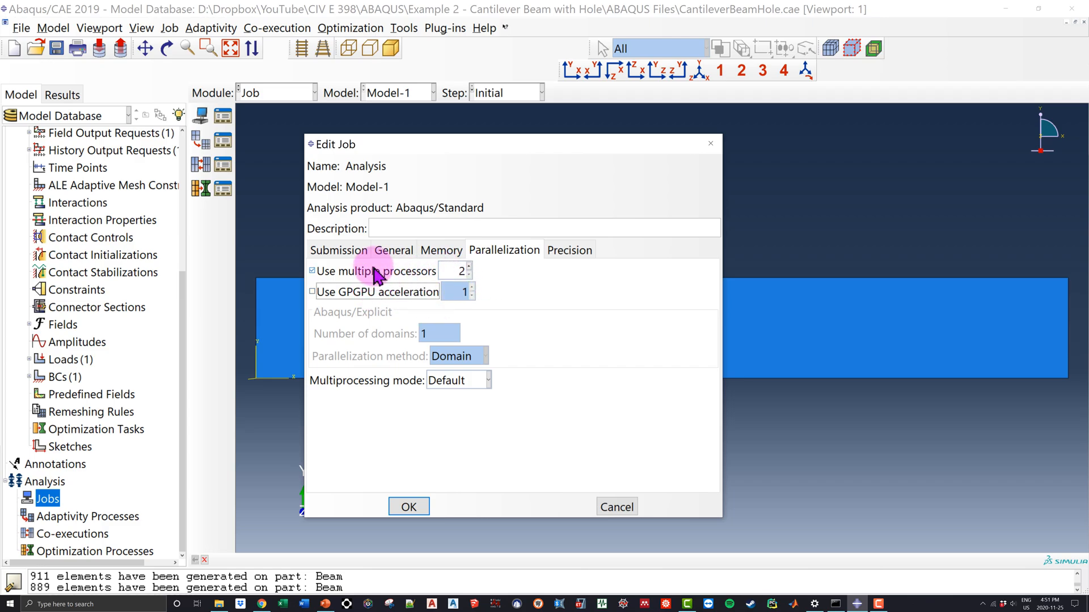
left_click(412, 293)
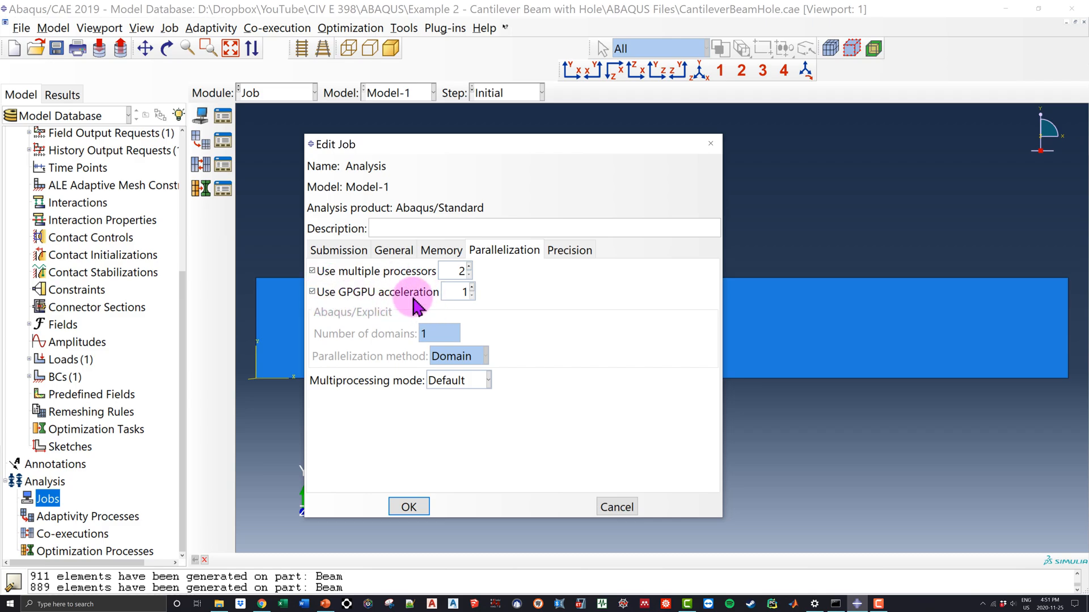
left_click(469, 268)
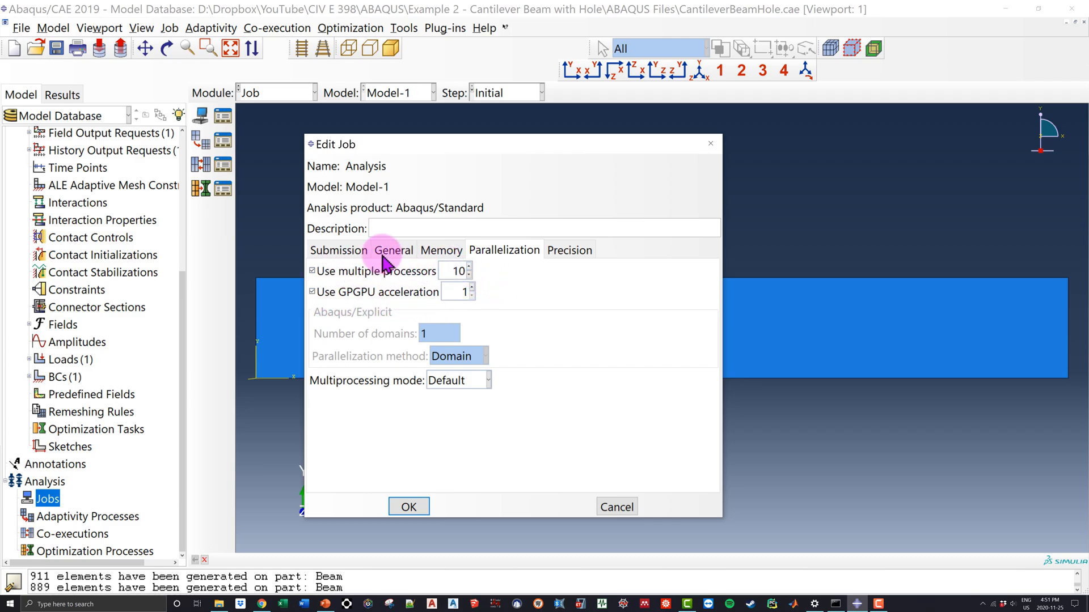
left_click(408, 507)
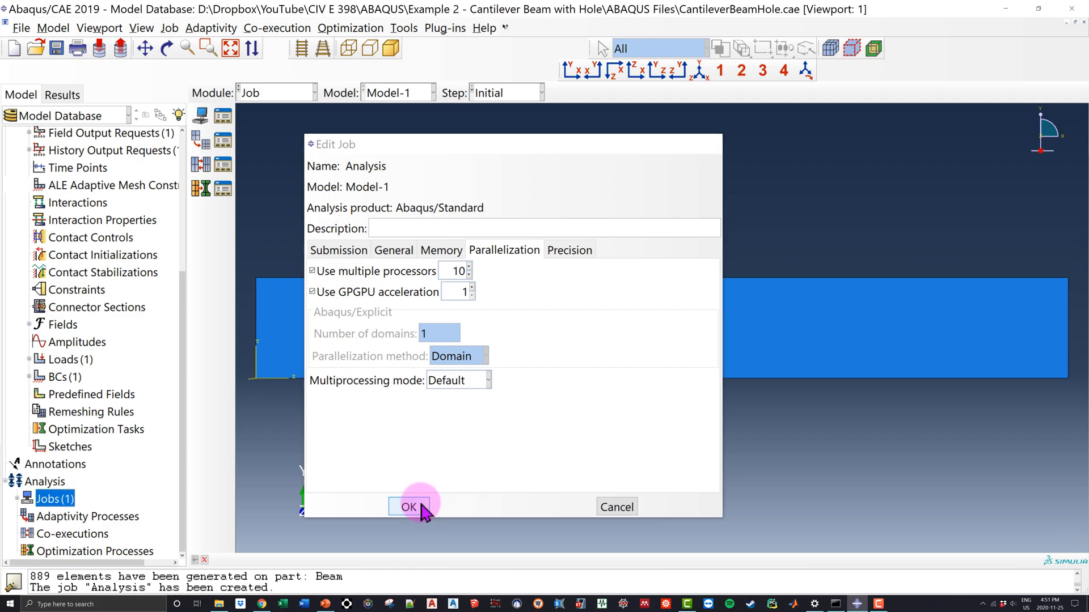
left_click(17, 499)
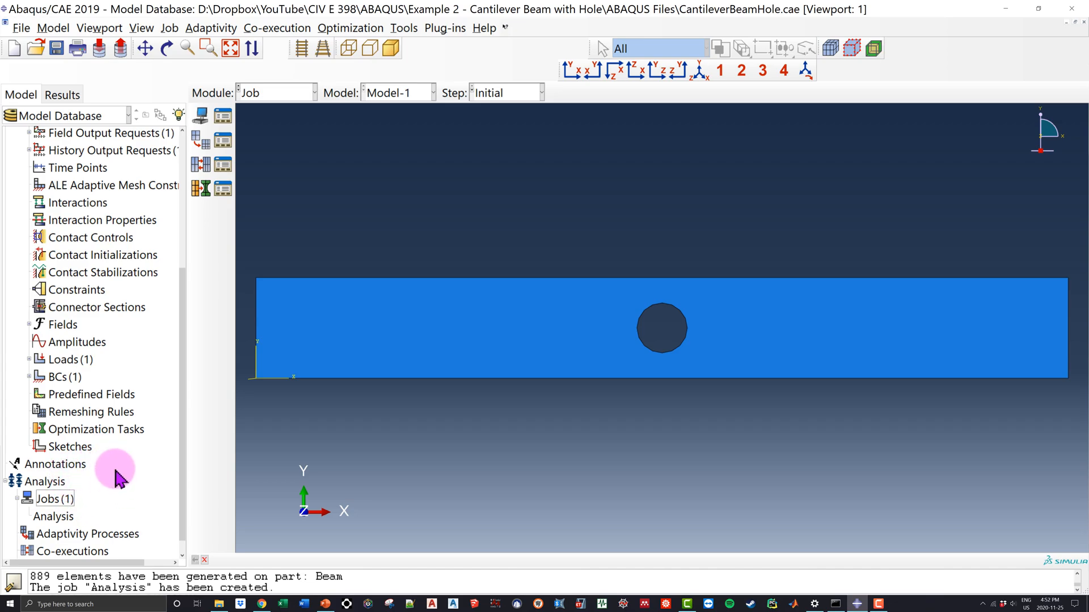
scroll(84, 475, "down", 1)
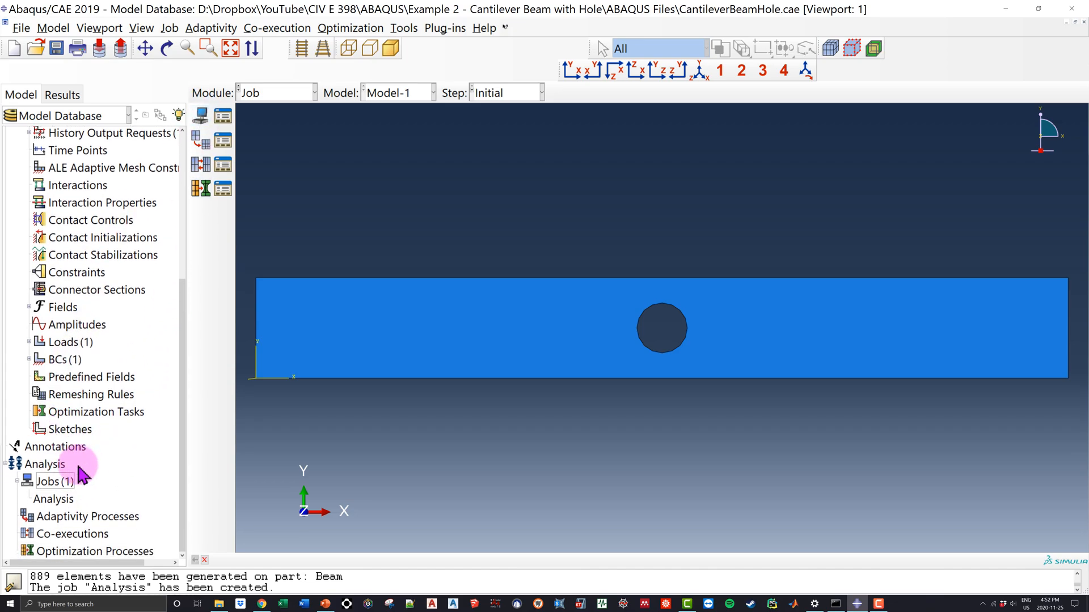
left_click(55, 501)
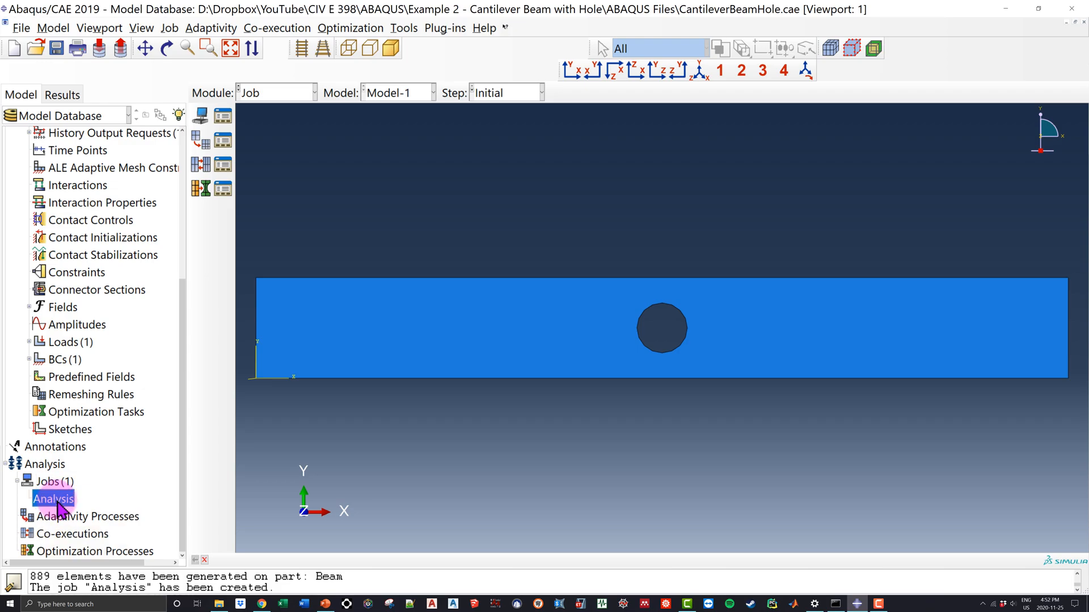
right_click(66, 507)
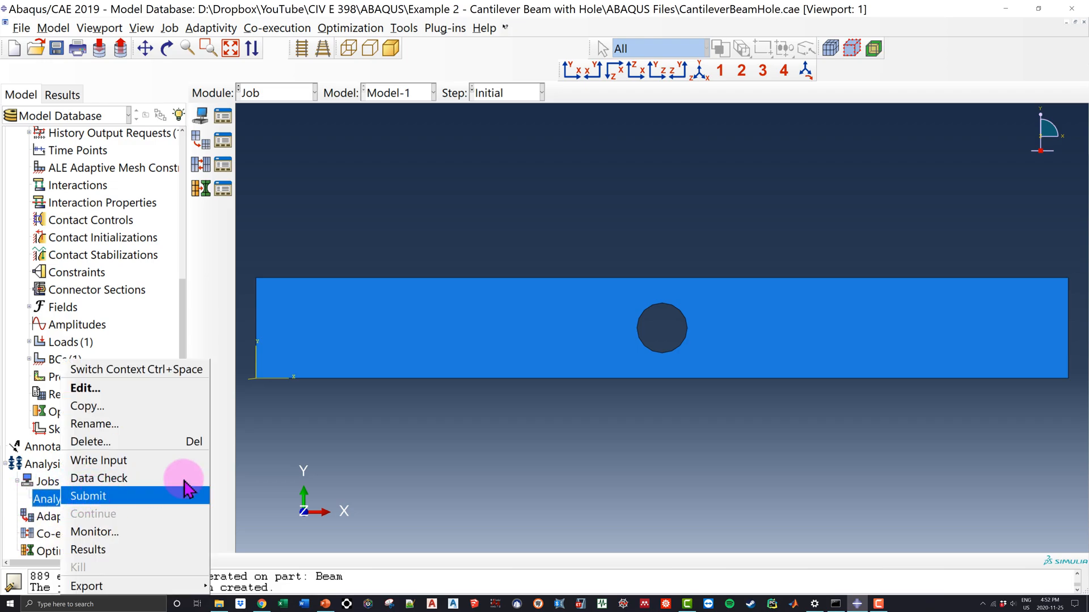
left_click(431, 461)
Check the beam model in the Assembly and Load modules and return to the Job module
left_click(255, 95)
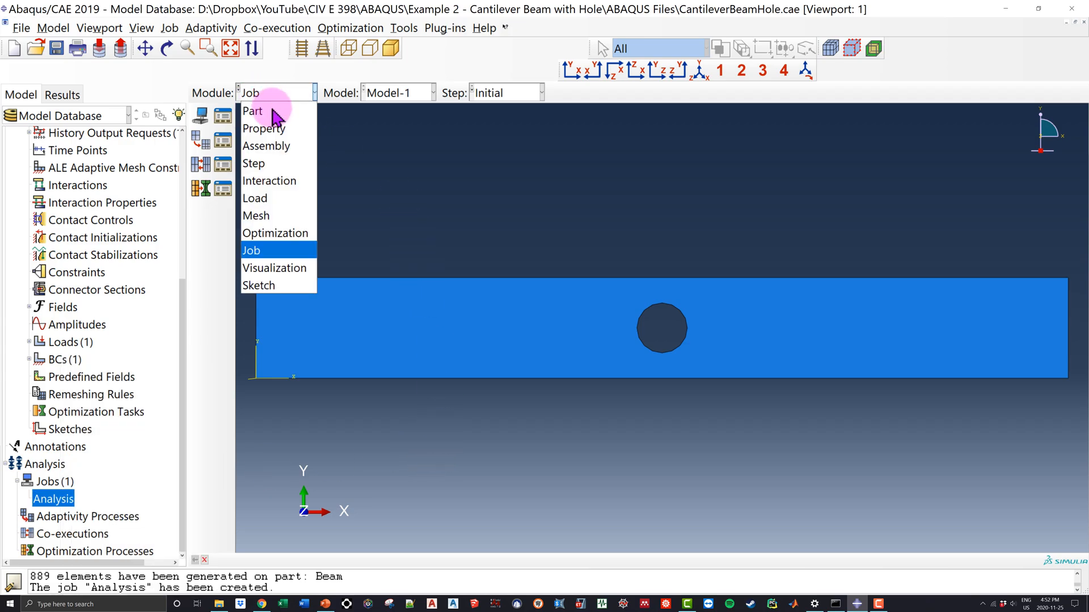
left_click(281, 146)
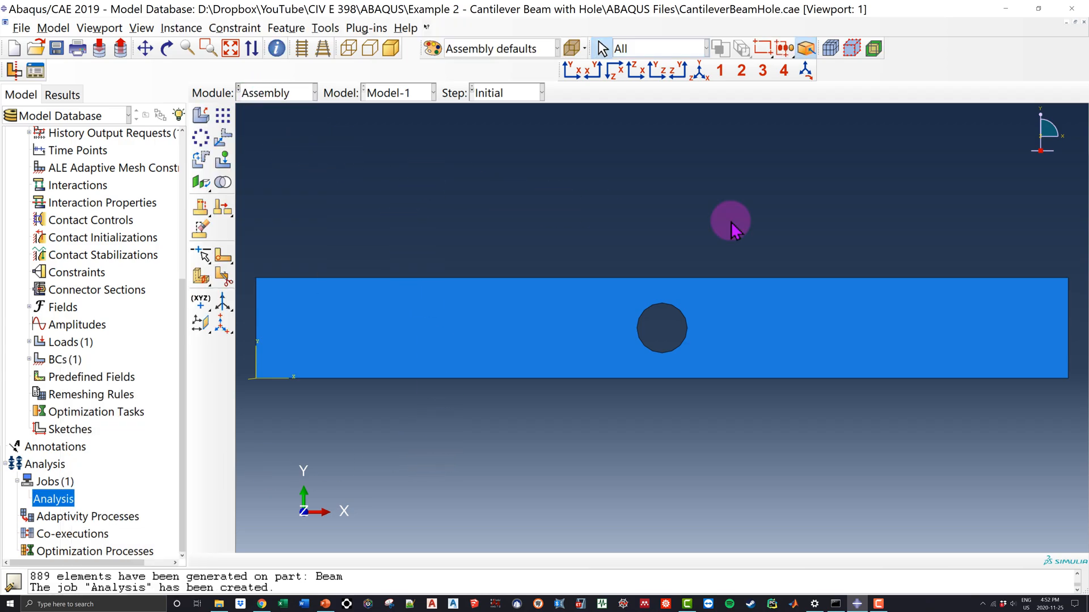
left_click(274, 92)
left_click(276, 199)
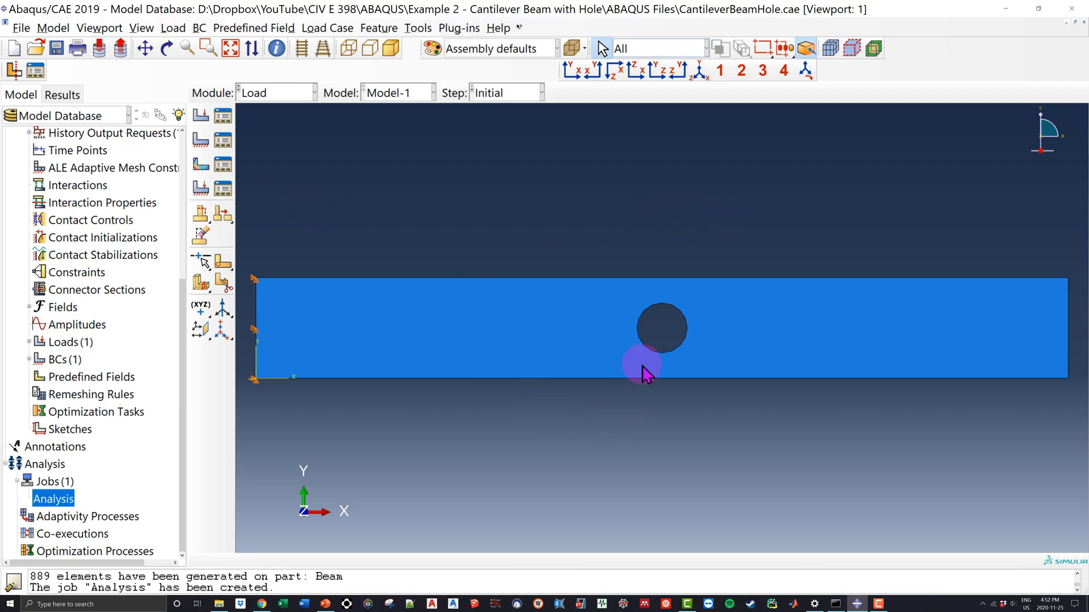
left_click(265, 94)
left_click(267, 248)
Submit the Analysis job and open its results once the run has completed
left_click(45, 501)
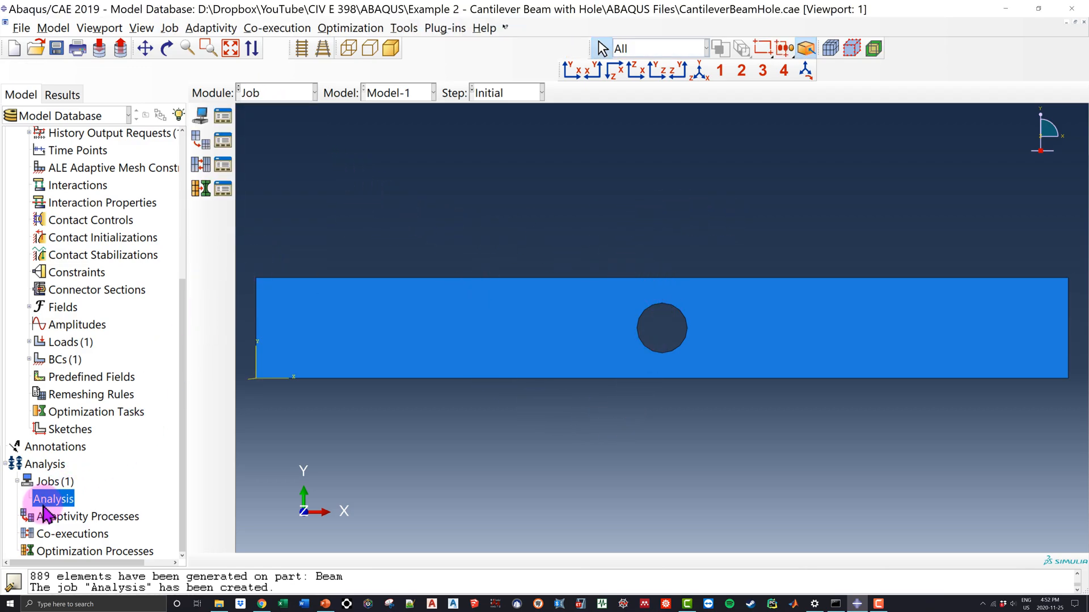
right_click(56, 507)
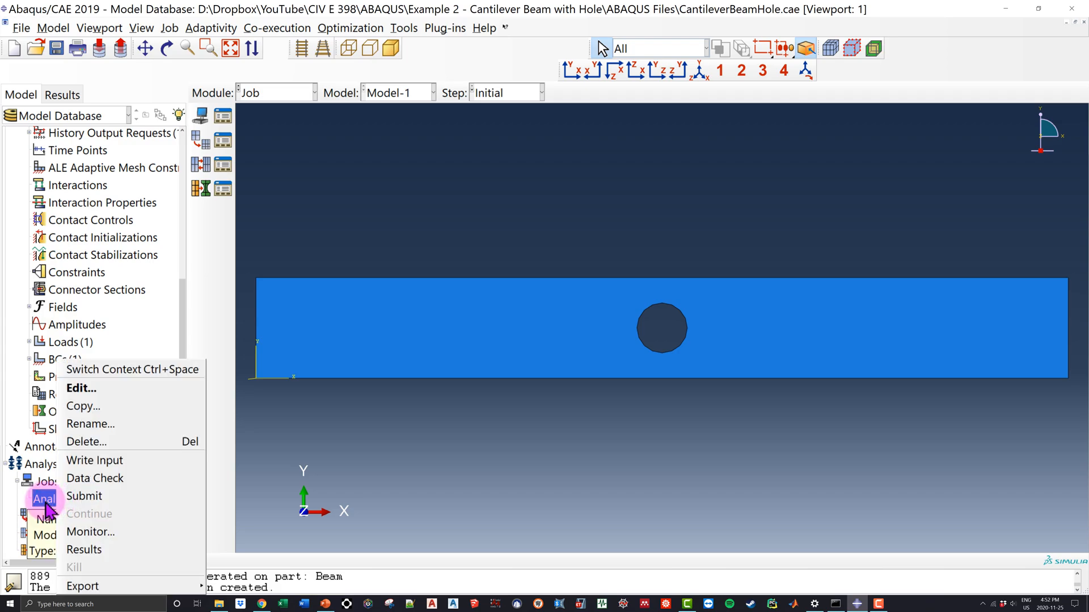
left_click(91, 498)
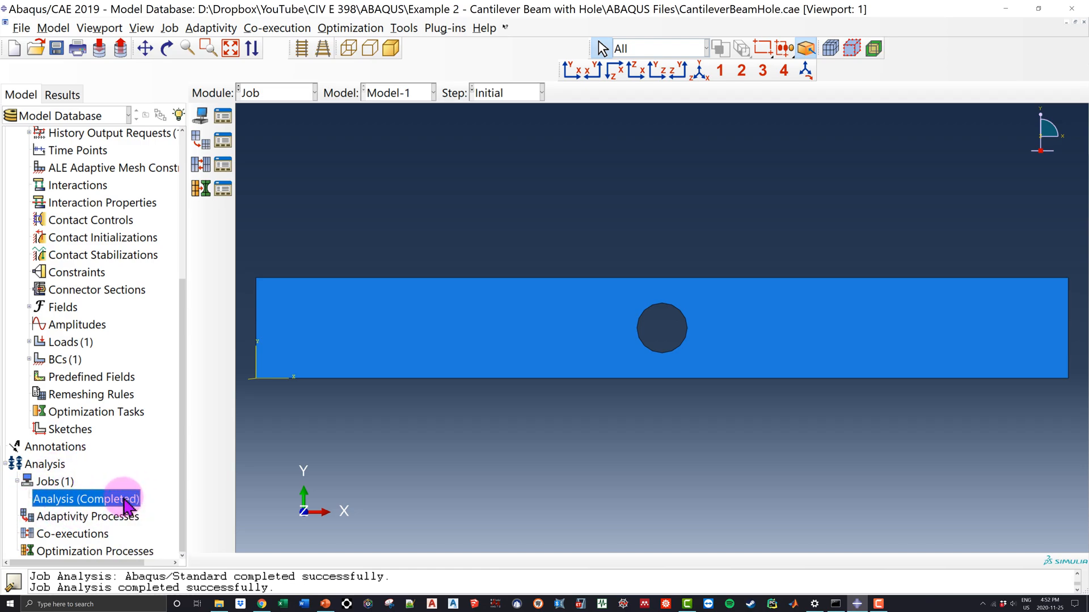
right_click(126, 503)
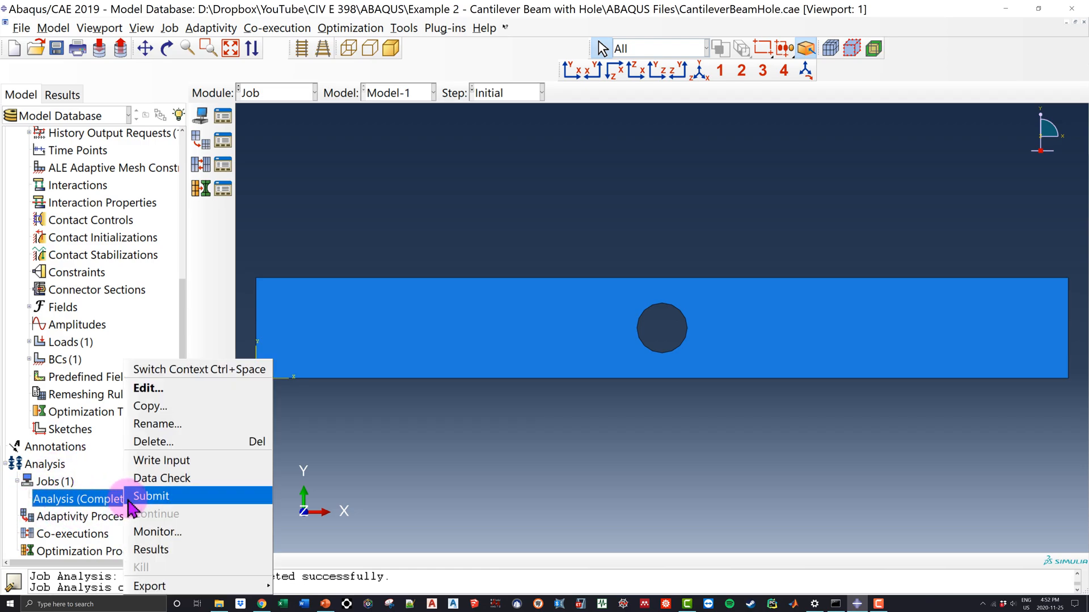
left_click(153, 549)
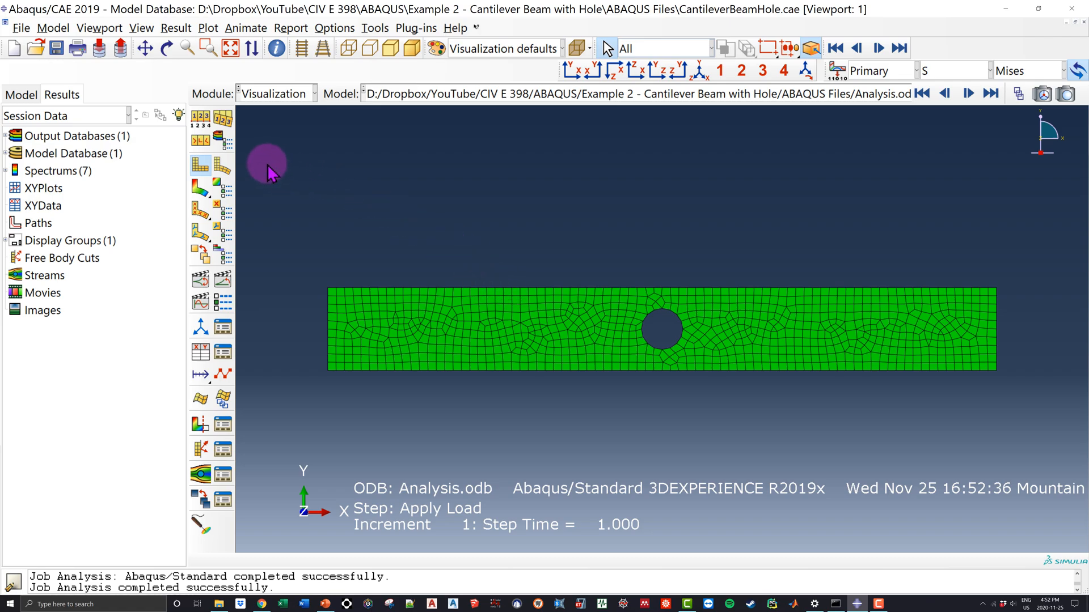
Compare the beam's undeformed and deformed shapes by switching repeatedly between the two plots
left_click(223, 166)
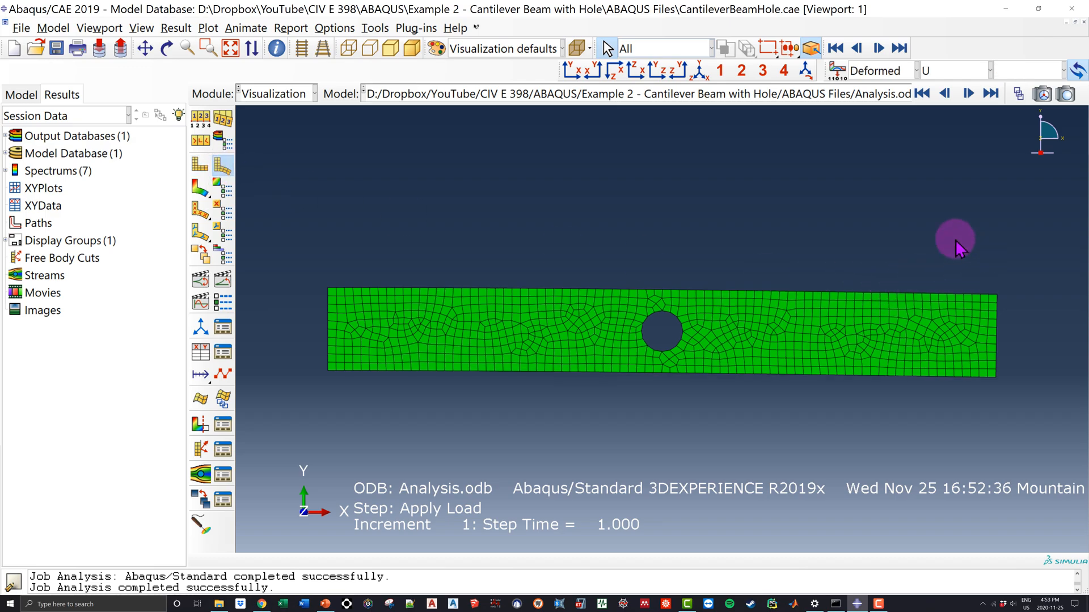
left_click(200, 165)
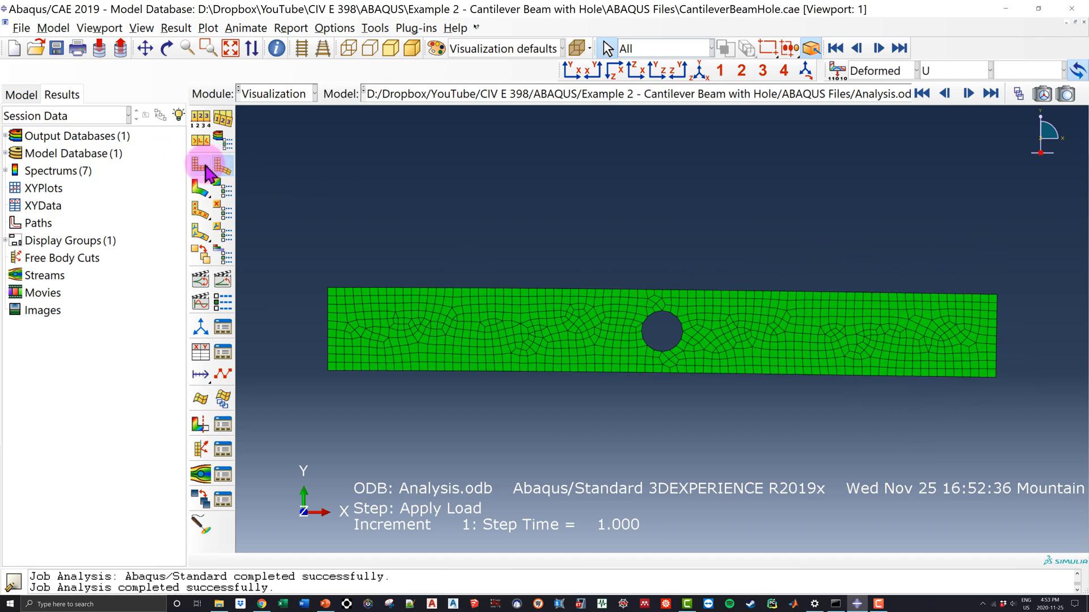
left_click(216, 167)
left_click(201, 167)
left_click(217, 169)
left_click(202, 169)
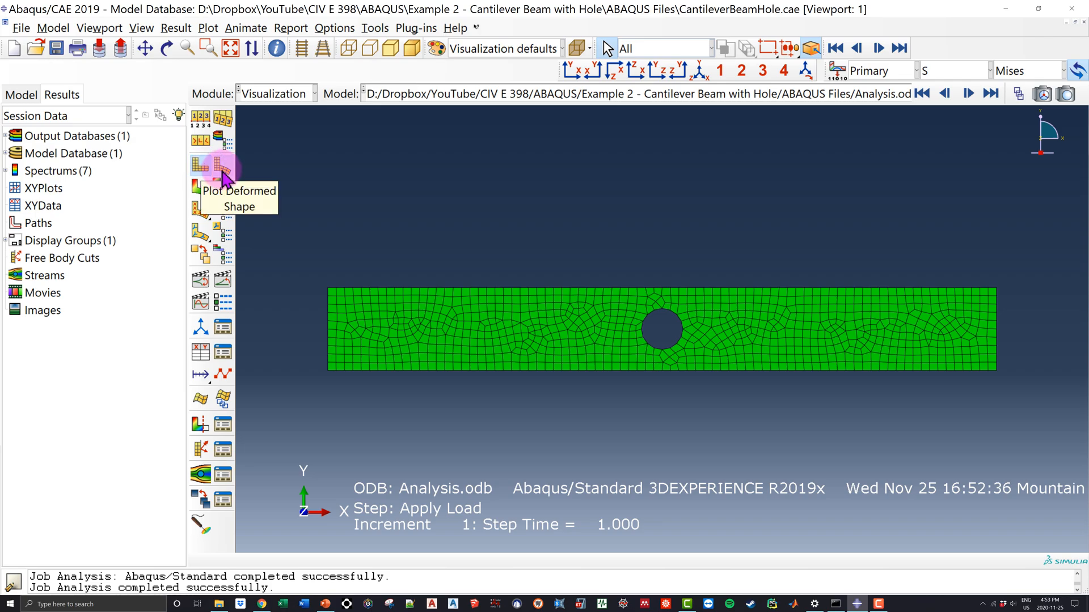
Plot the Mises stress contours on the deformed beam and examine them from the fixed end past the hole to the free end
left_click(201, 189)
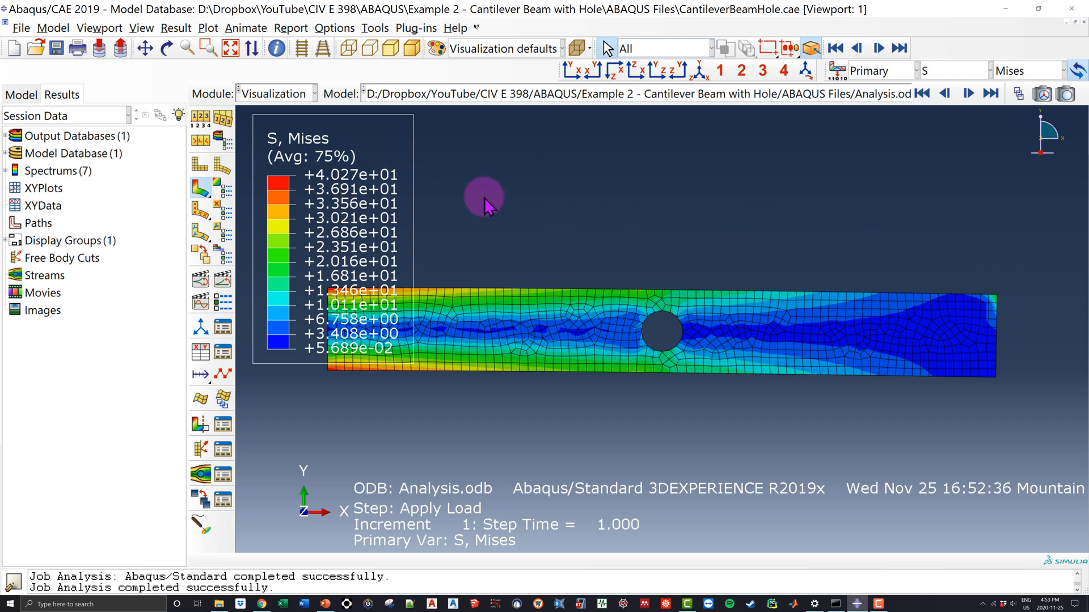
scroll(673, 318, "down", 2)
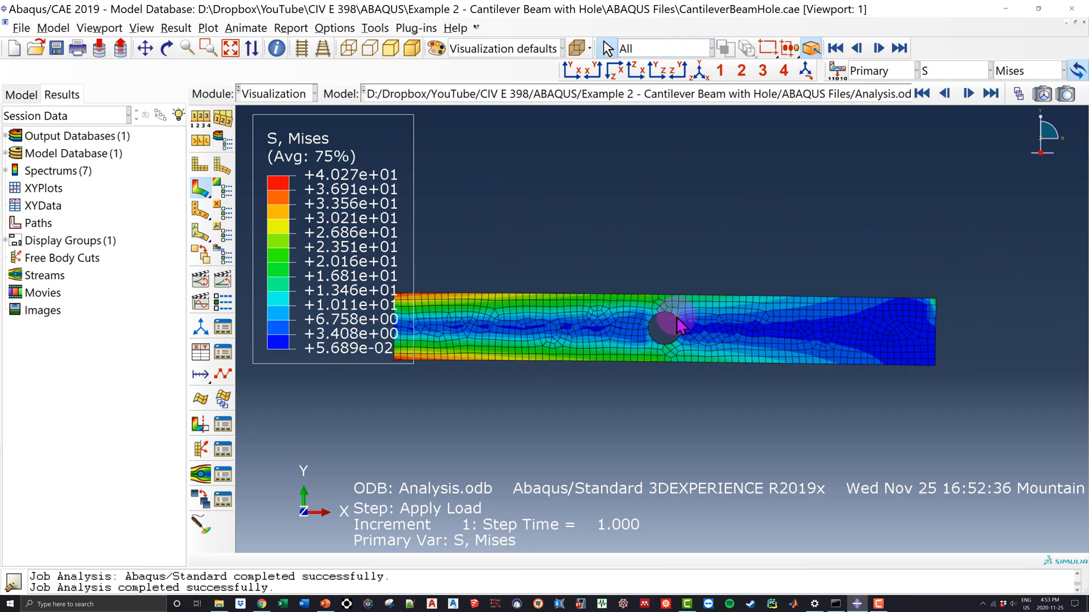
middle_click_drag(701, 330, 751, 325, "ctrl+alt")
scroll(743, 293, "up", 2)
middle_click_drag(690, 311, 730, 296, "ctrl+alt")
scroll(729, 287, "up", 1)
scroll(734, 294, "up", 1)
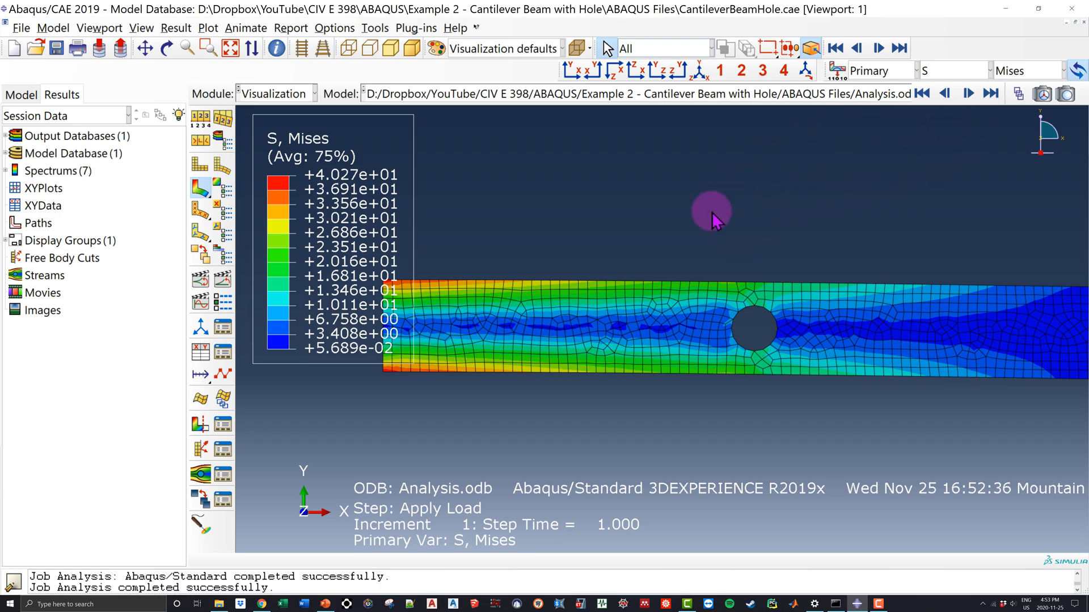
scroll(741, 217, "up", 1)
middle_click_drag(871, 233, 809, 226, "ctrl+alt")
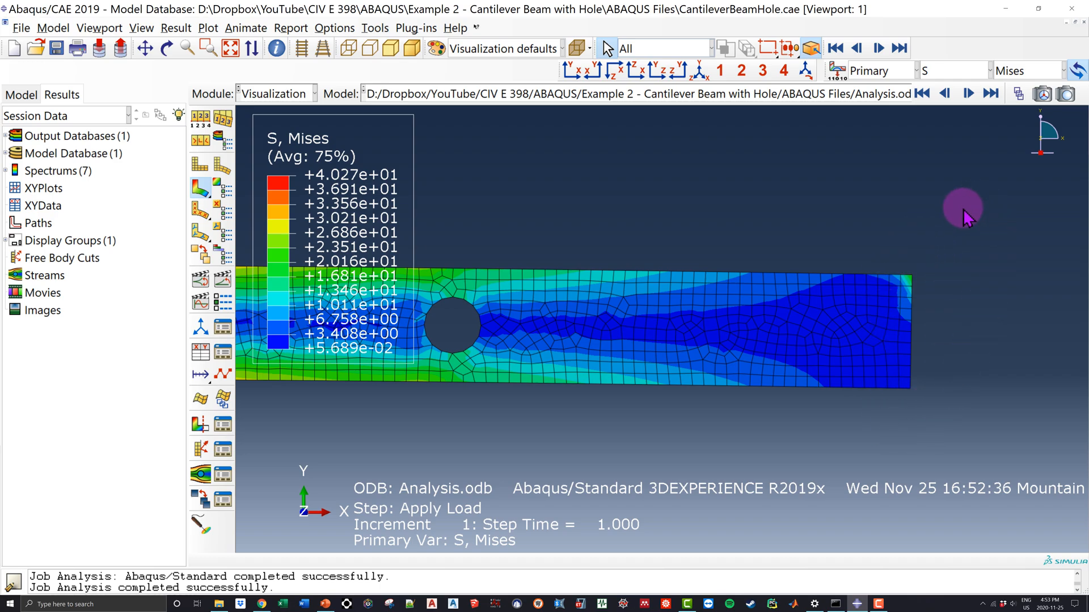
Change the contour plot to displacement U, component U2, and inspect the vertical deflection along the beam to its free end
left_click(941, 72)
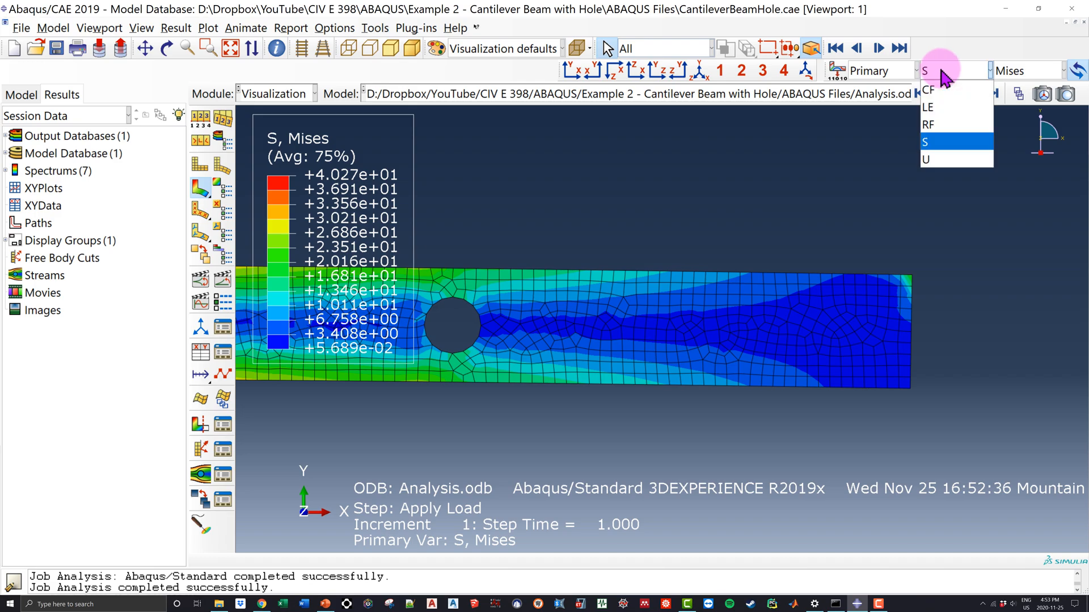
left_click(946, 160)
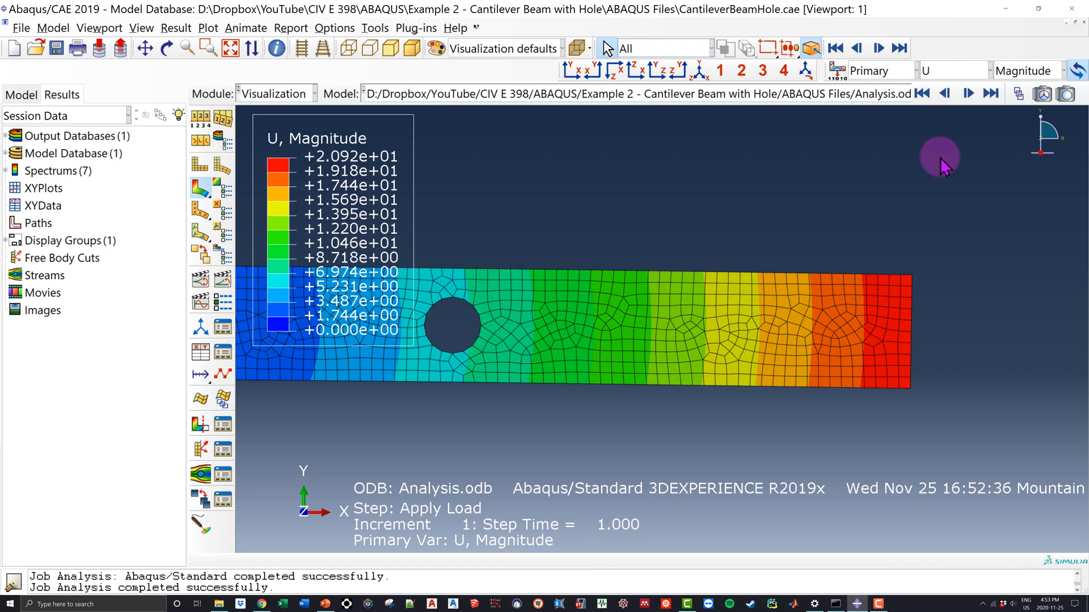
left_click(1020, 70)
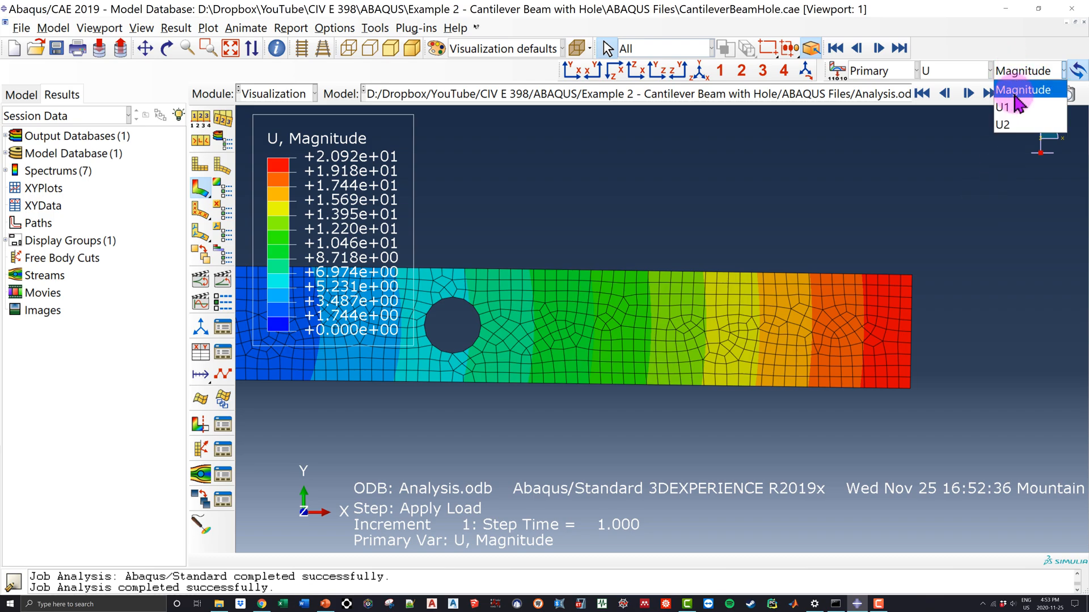
left_click(1010, 127)
scroll(694, 296, "down", 2)
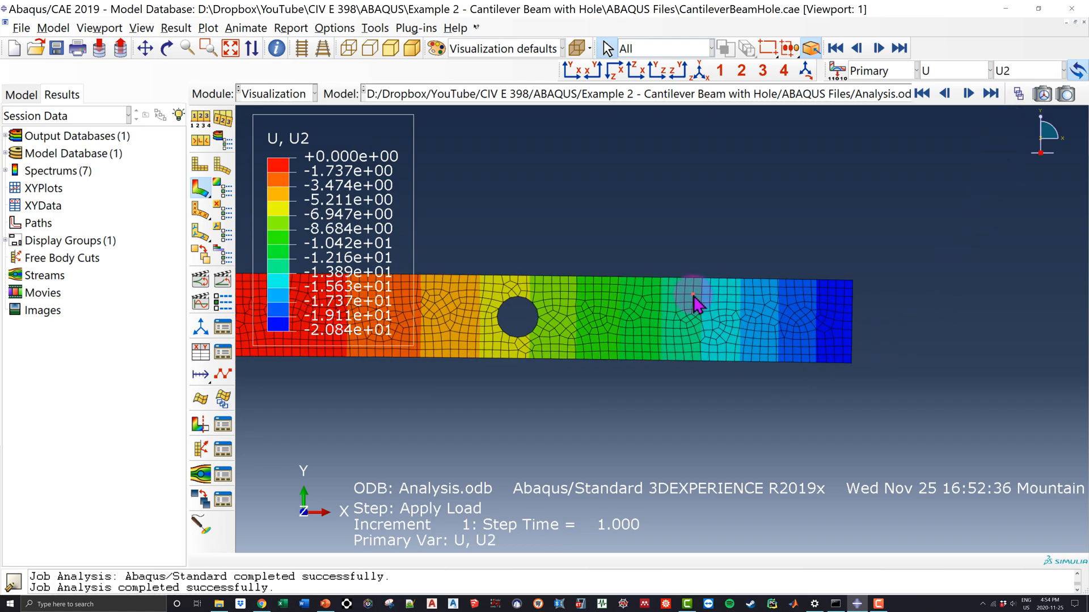
middle_click_drag(675, 308, 344, 375, "ctrl+alt")
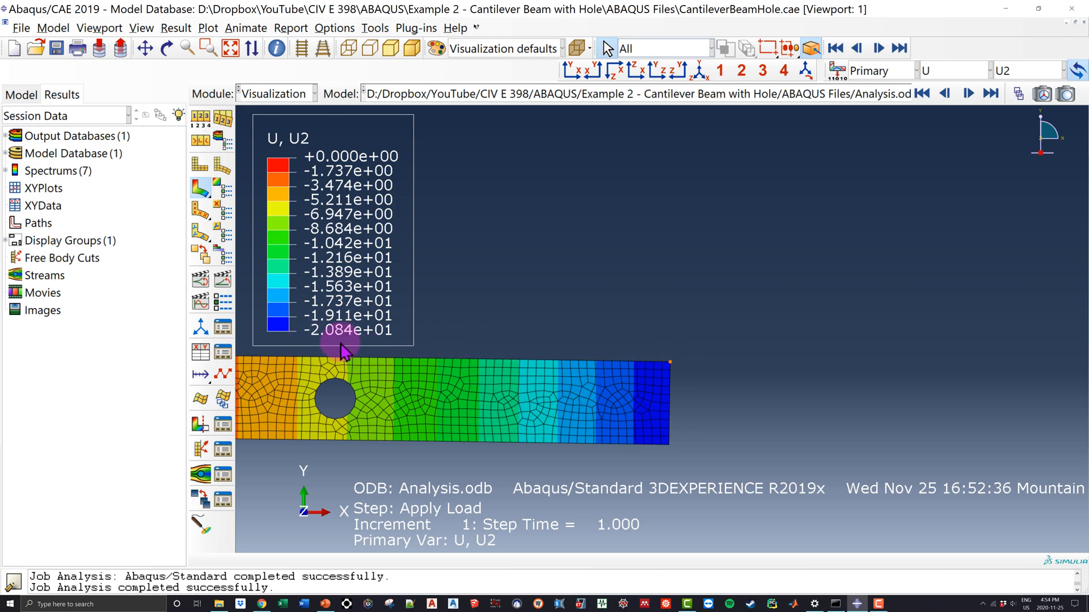
scroll(581, 349, "down", 3)
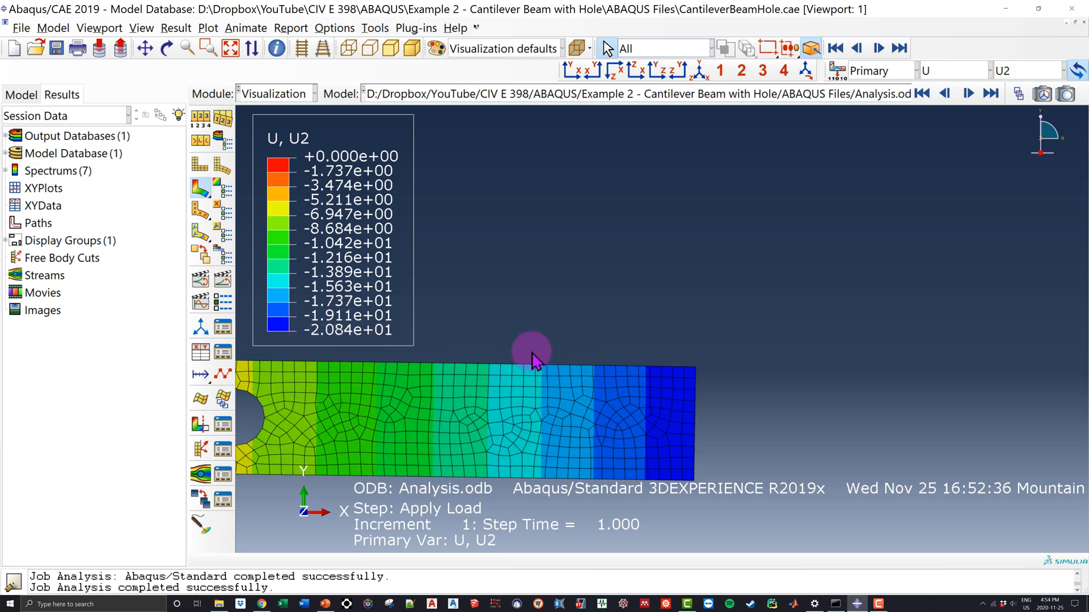
scroll(532, 352, "up", 4)
middle_click_drag(546, 367, 866, 296, "ctrl+alt")
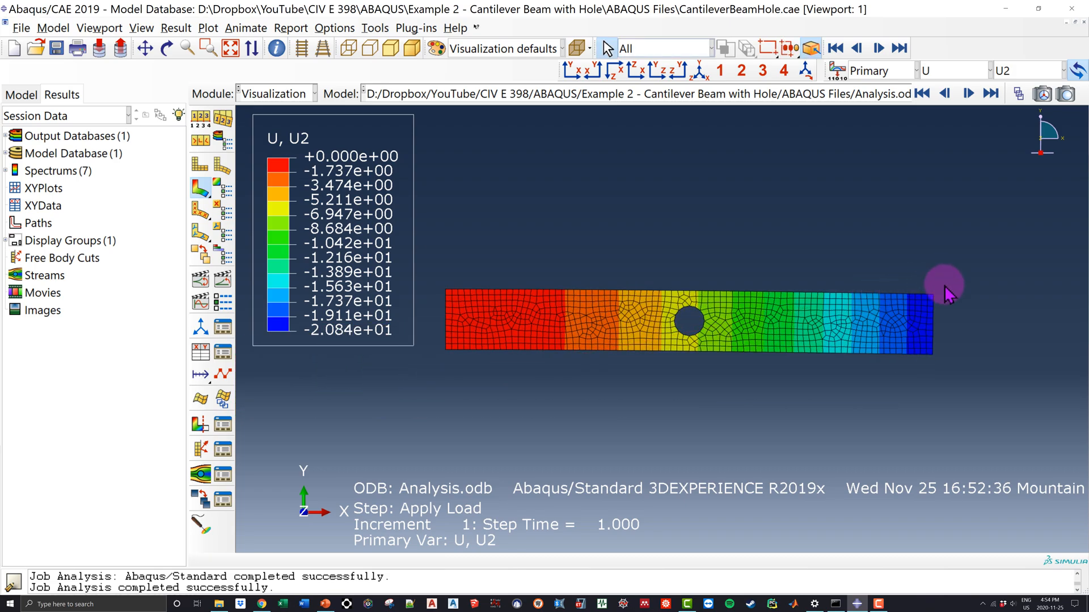